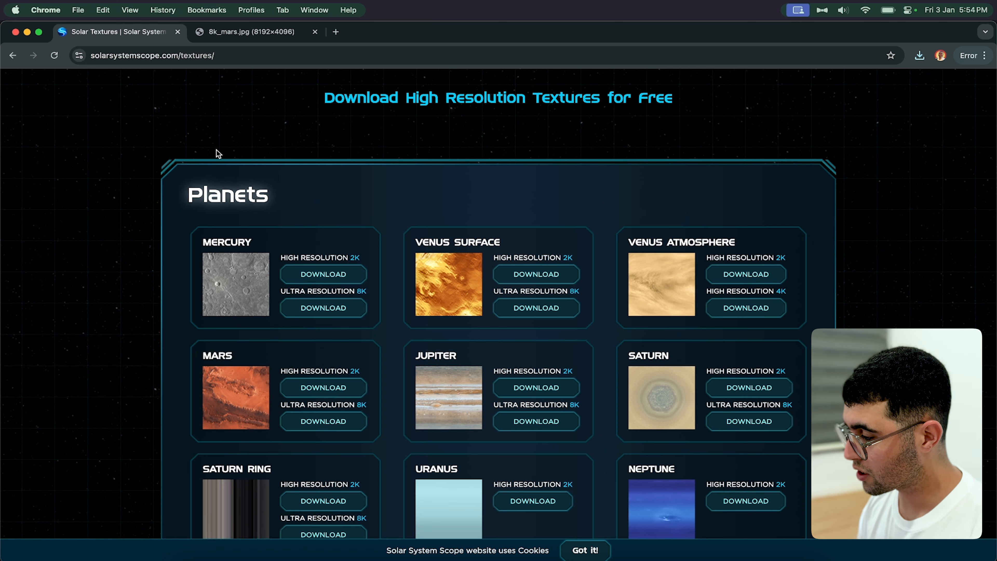
Step: Look through the free Planets, Earth, and Sun, Moon and Stars textures on the Solar Textures page
left_click_drag(111, 55, 236, 56)
left_click(256, 188)
scroll(341, 191, "down", 1)
scroll(340, 191, "down", 2)
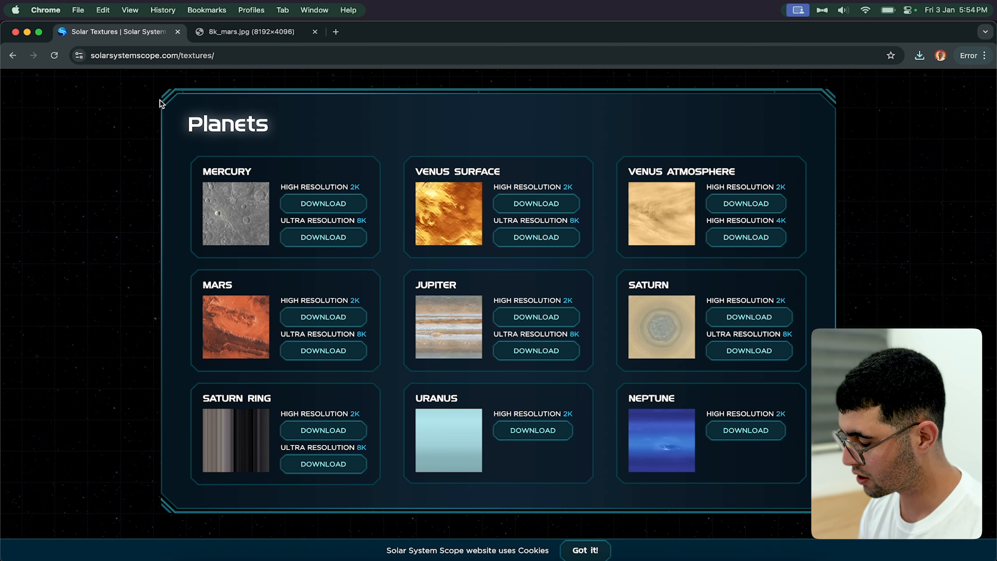
left_click_drag(187, 124, 367, 133)
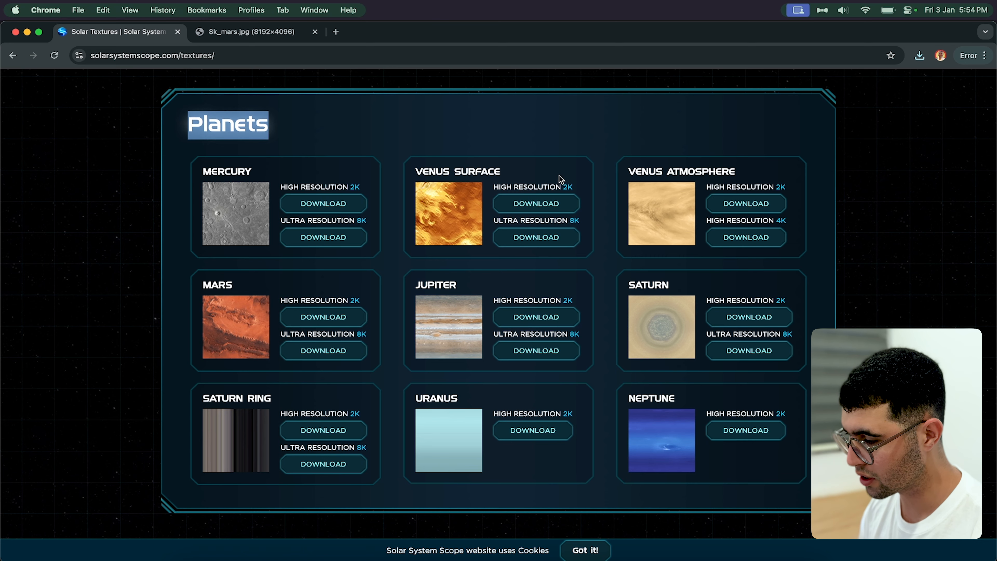
scroll(277, 372, "down", 4)
scroll(353, 370, "down", 5)
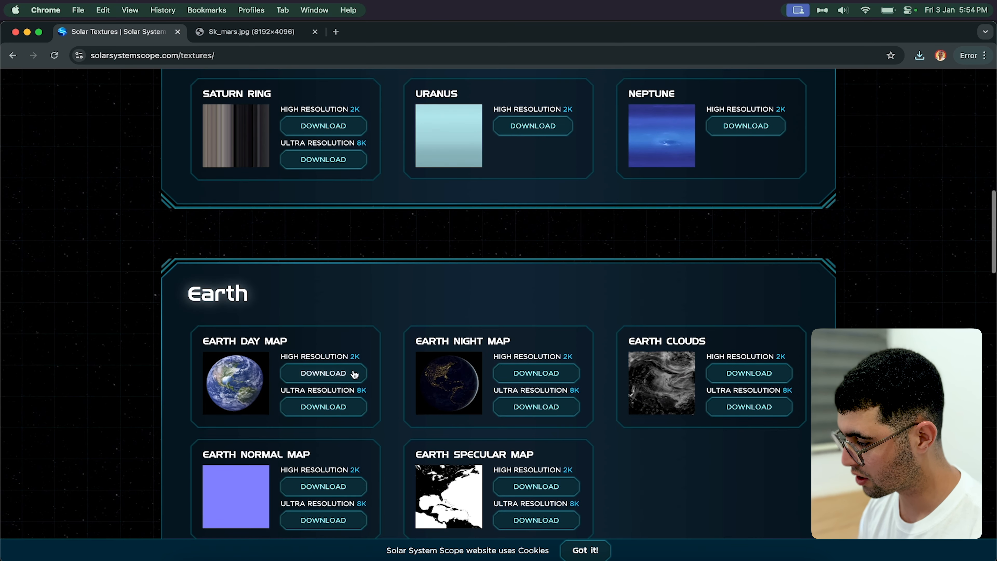
scroll(370, 404, "down", 5)
scroll(408, 458, "down", 5)
scroll(405, 349, "down", 4)
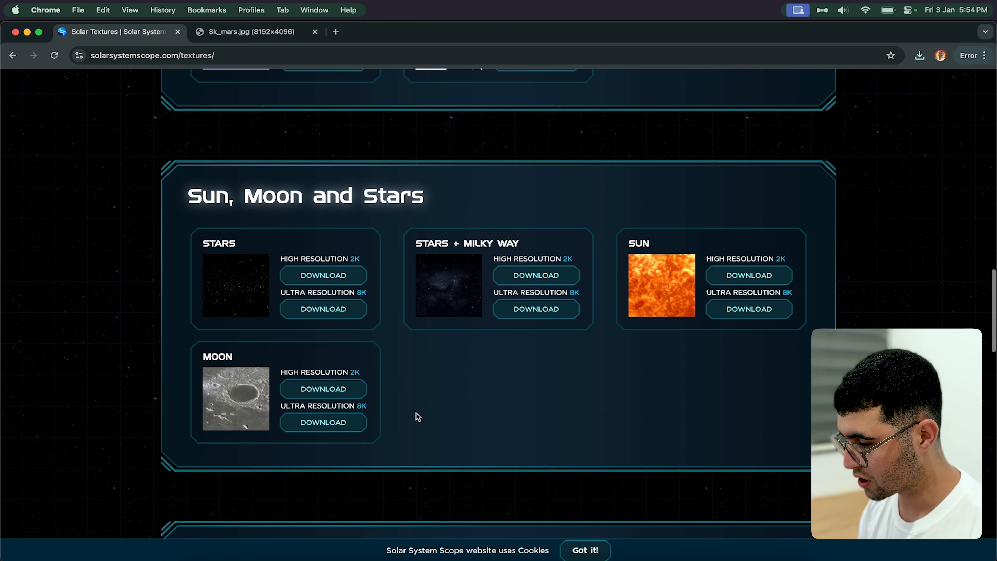
scroll(373, 236, "up", 15)
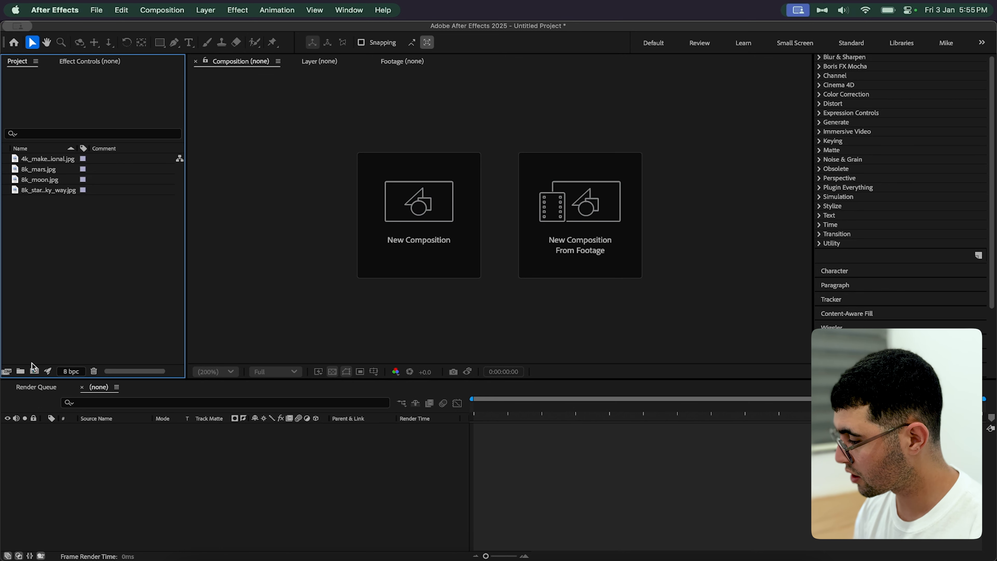
Step: Switch to After Effects and create a new composition named "3d Planet"
left_click(35, 372)
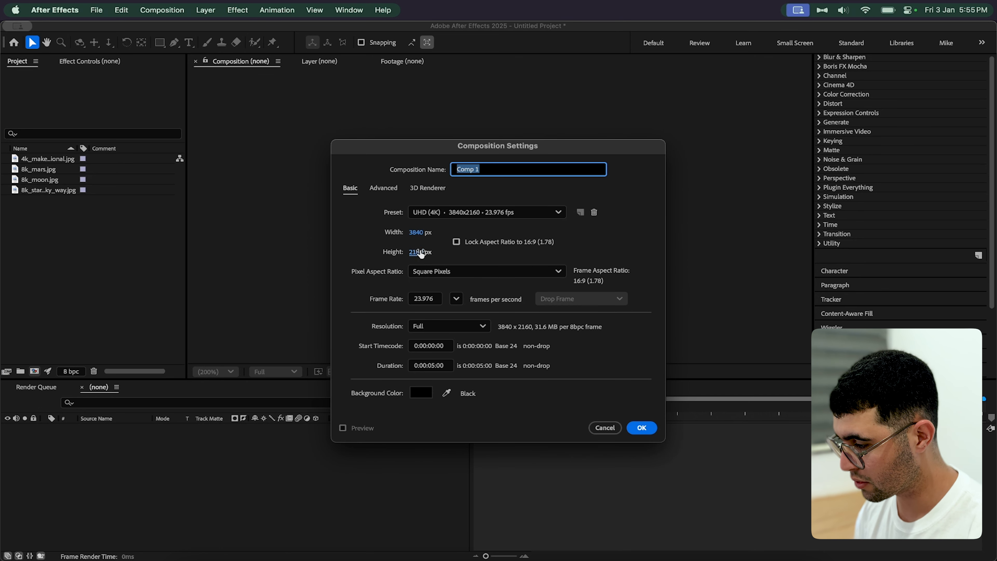
type("3d Planet")
key("Return")
Step: Add 8k_mars.jpg to the 3d Planet composition as a layer and reveal its Scale property
left_click(24, 181)
left_click_drag(24, 181, 157, 484)
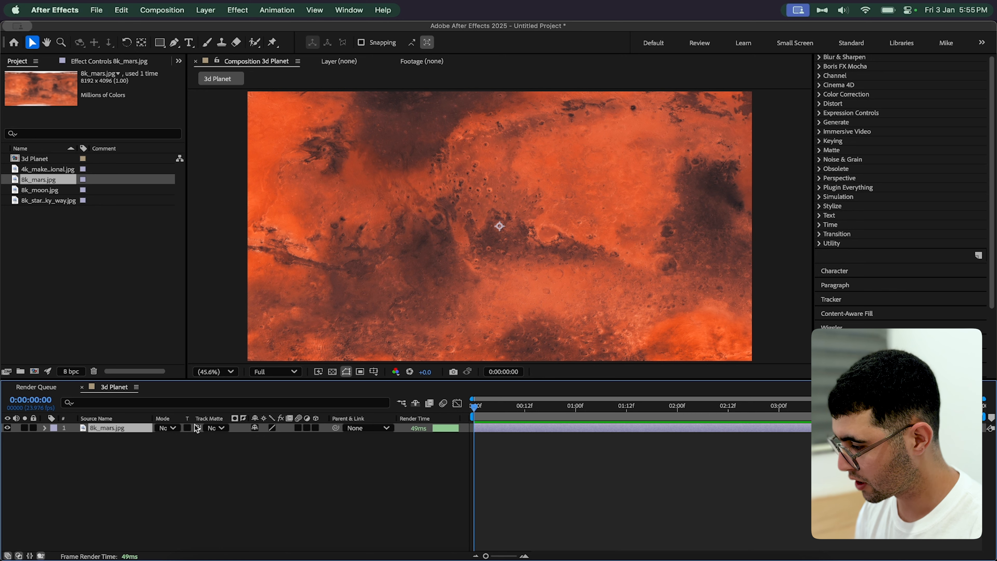
key("s")
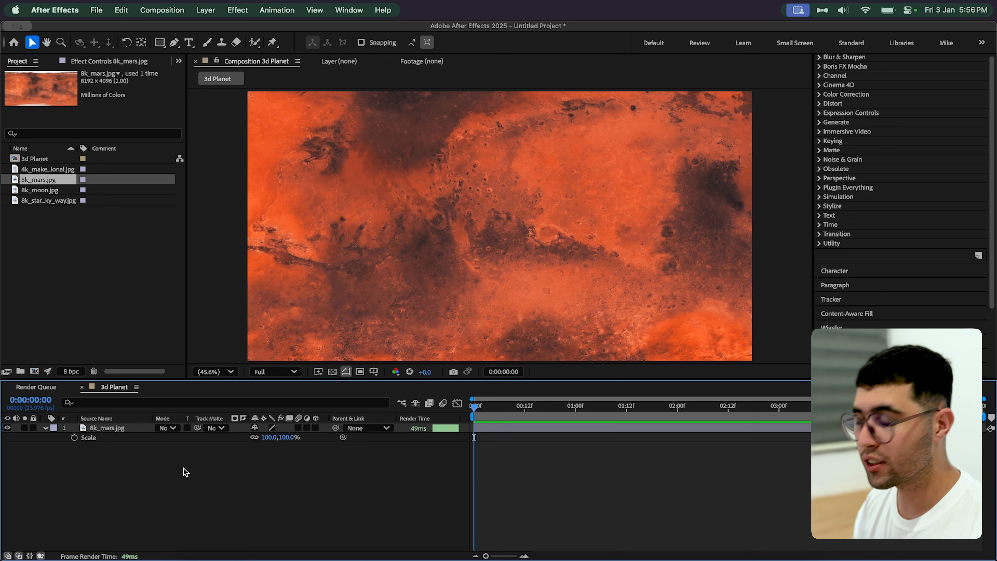
Step: Apply the CC Sphere effect to the 8k_mars.jpg layer
key("ctrl+space")
key("Escape")
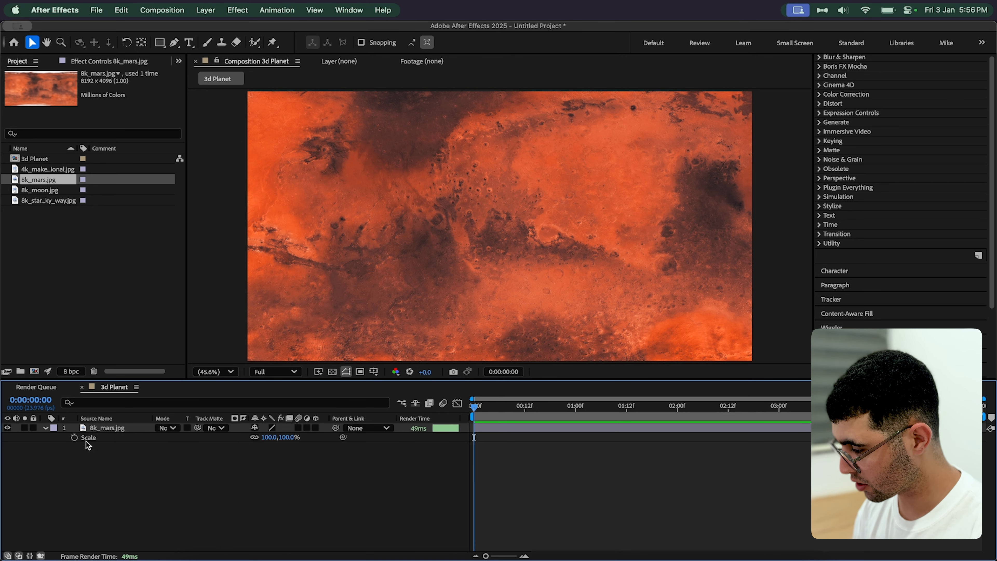
left_click(100, 429)
key("ctrl+space")
type("cc sph")
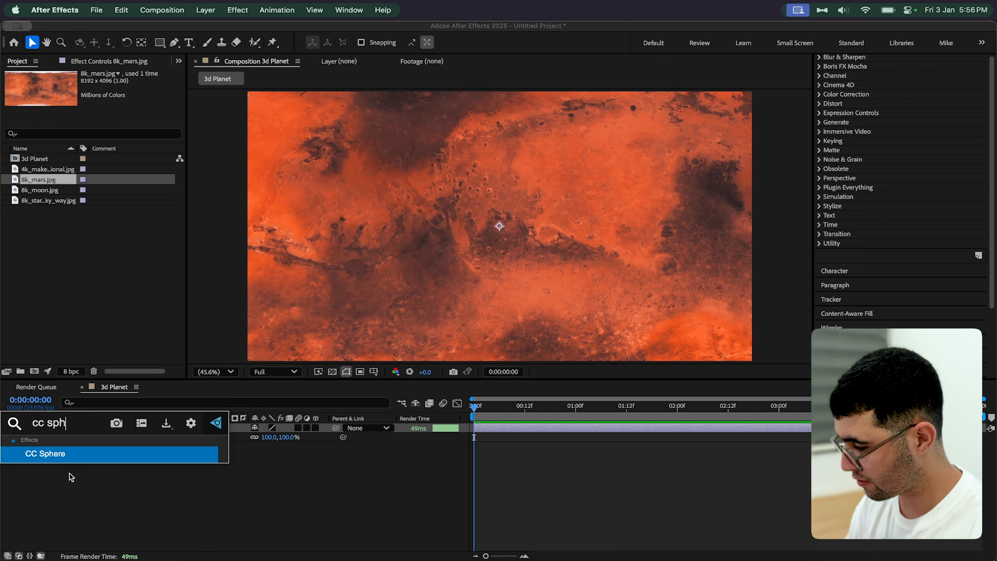
key("Return")
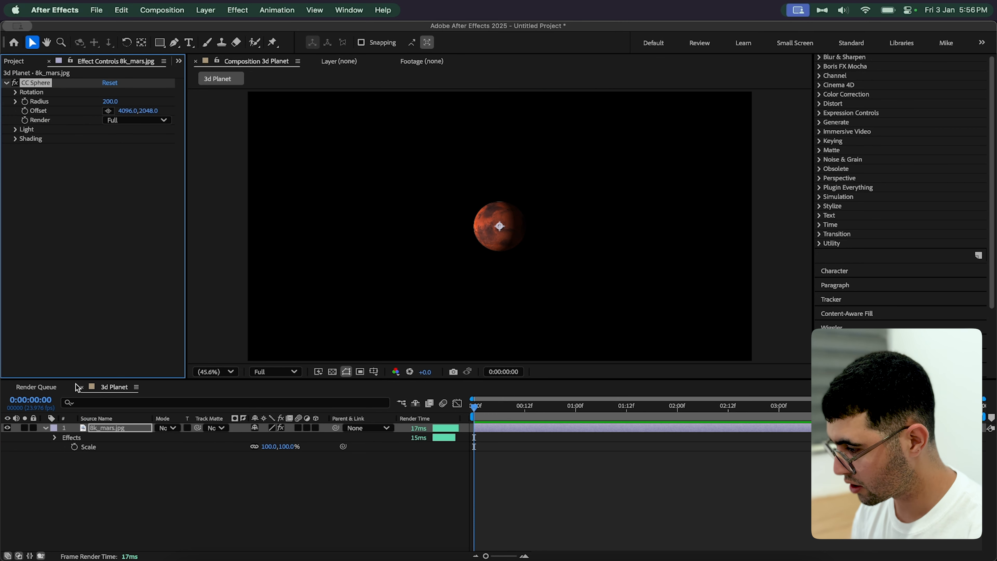
Step: Set the CC Sphere radius on the Mars layer to 521
scroll(530, 226, "up", 3)
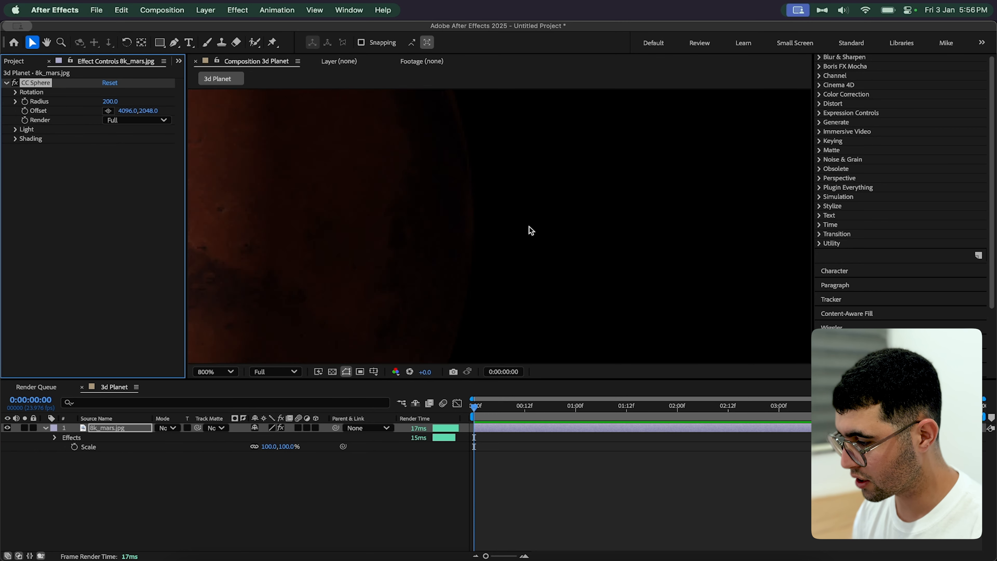
left_click(200, 370)
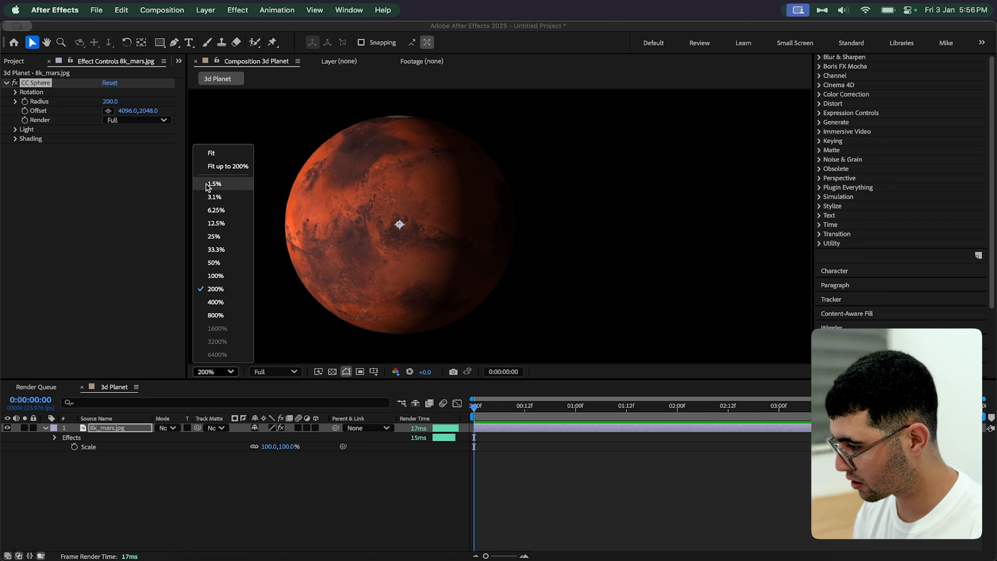
left_click(204, 154)
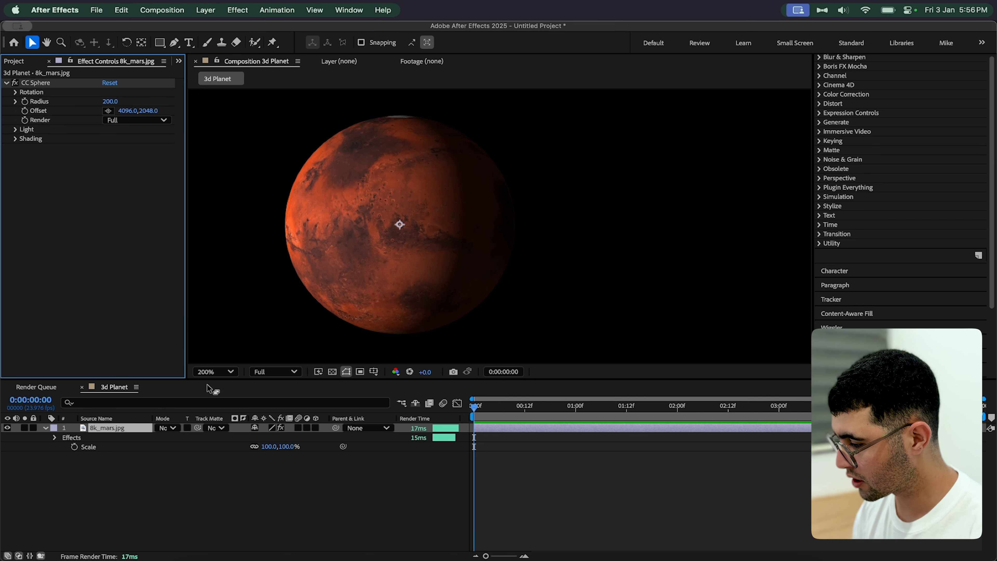
left_click(205, 369)
left_click(222, 154)
left_click_drag(110, 101, 294, 104)
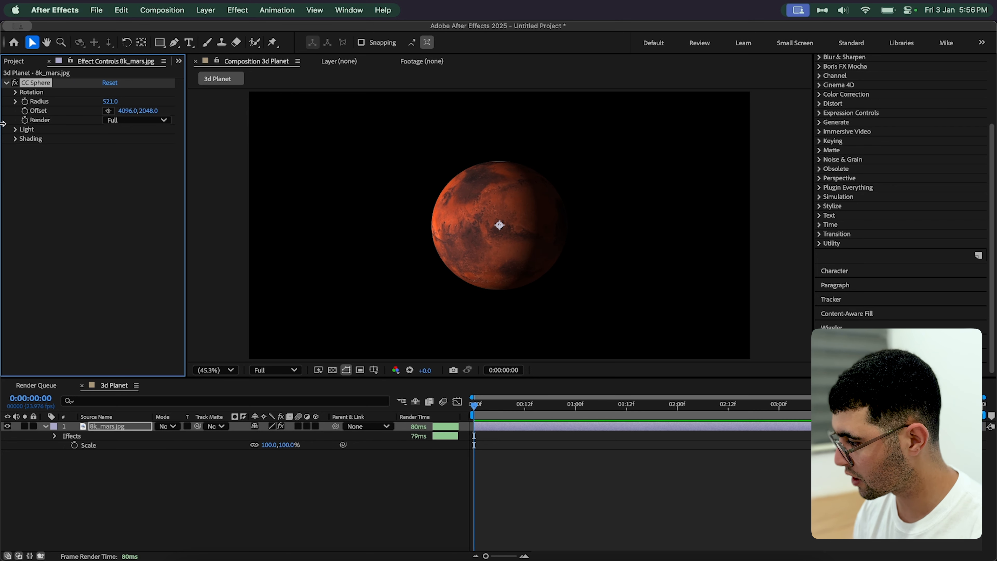
Step: Add the expression time*6 to the CC Sphere's Rotation Y and preview the planet's spin
left_click(15, 92)
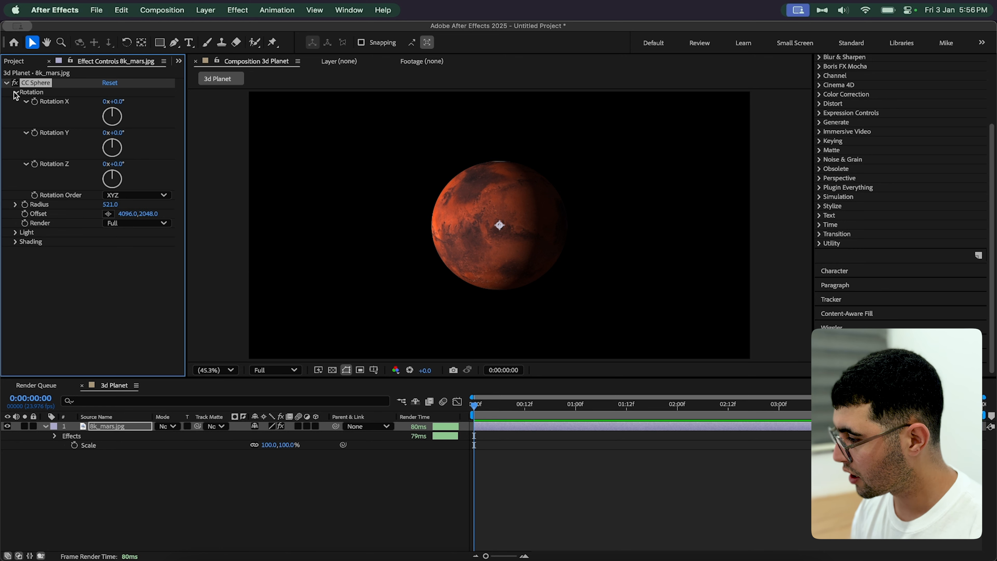
left_click(35, 133, "alt")
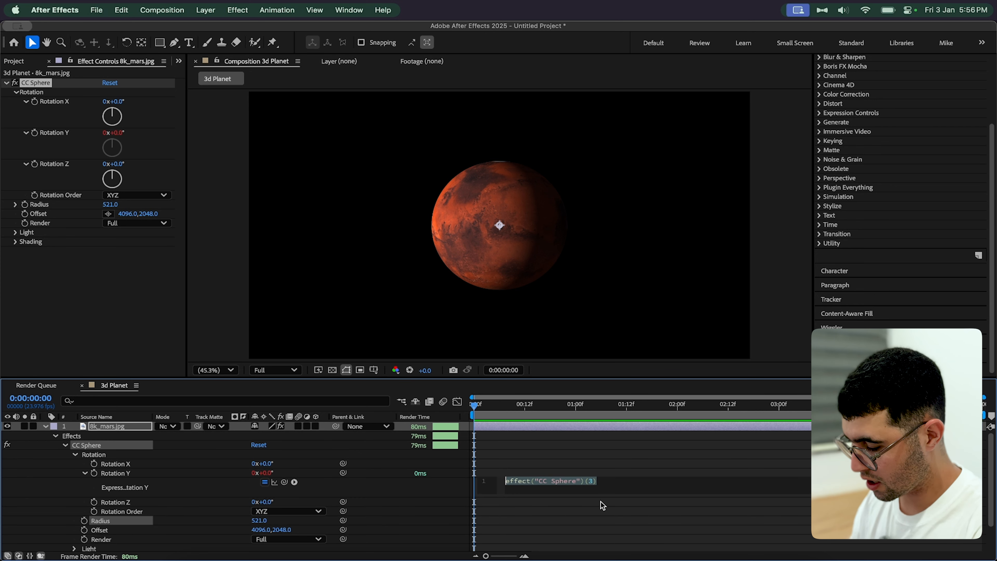
type("time*")
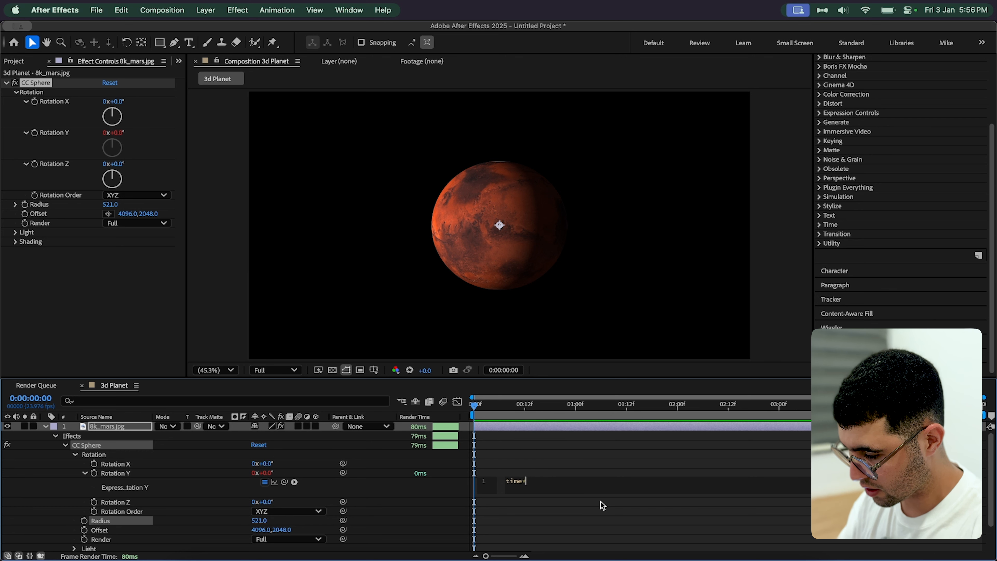
left_click(564, 472)
key("space")
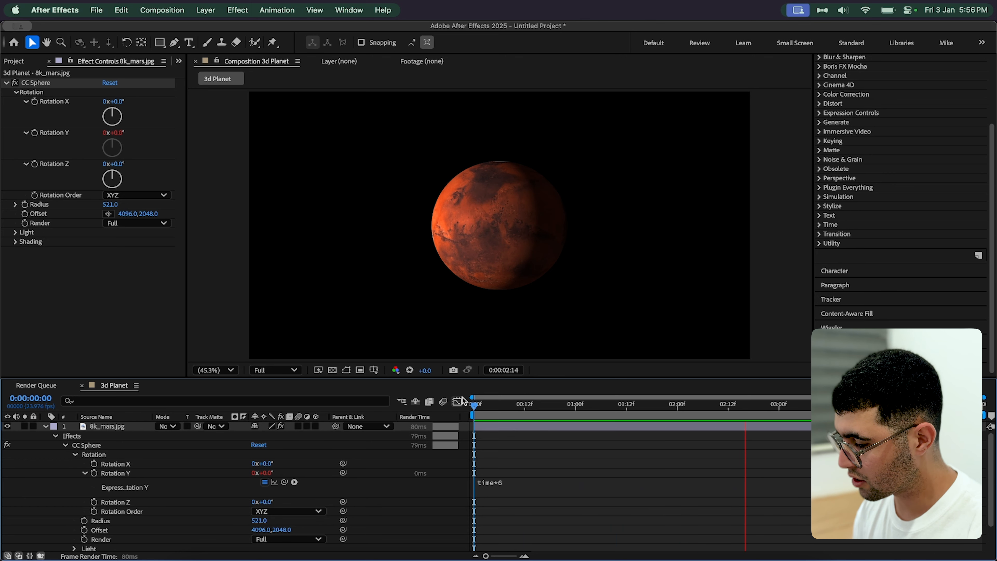
key("space")
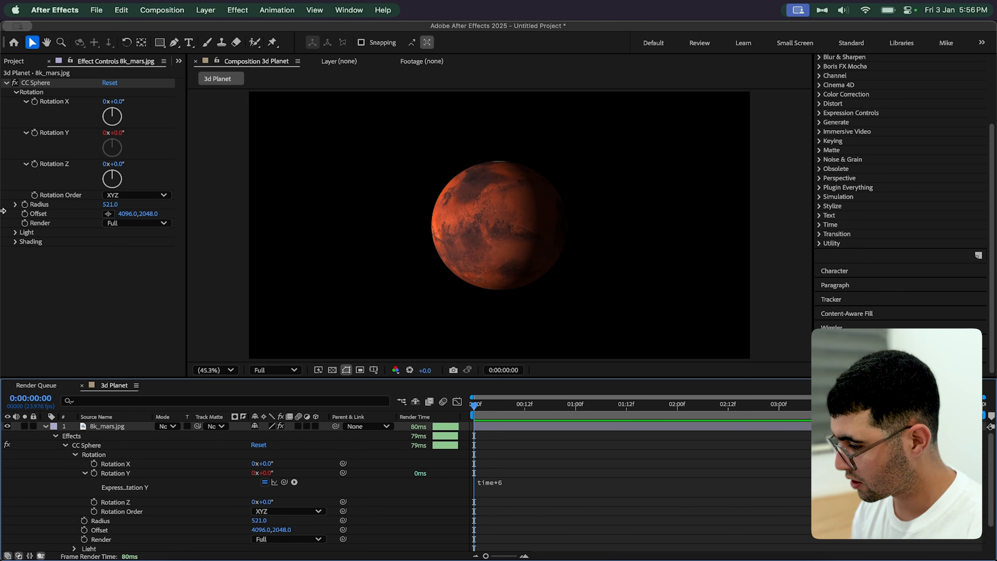
Step: Set the CC Sphere's light intensity to 147, light height to 62 and specular shading to 0
left_click(15, 233)
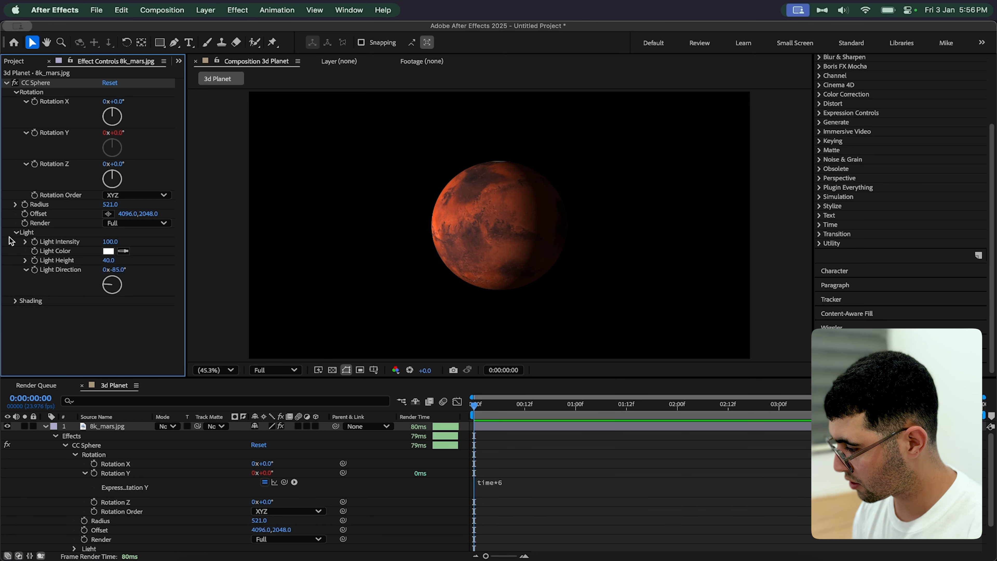
mouse_move(107, 245)
left_mouse_down()
mouse_move(136, 242)
mouse_move(113, 260)
mouse_move(117, 252)
left_mouse_up()
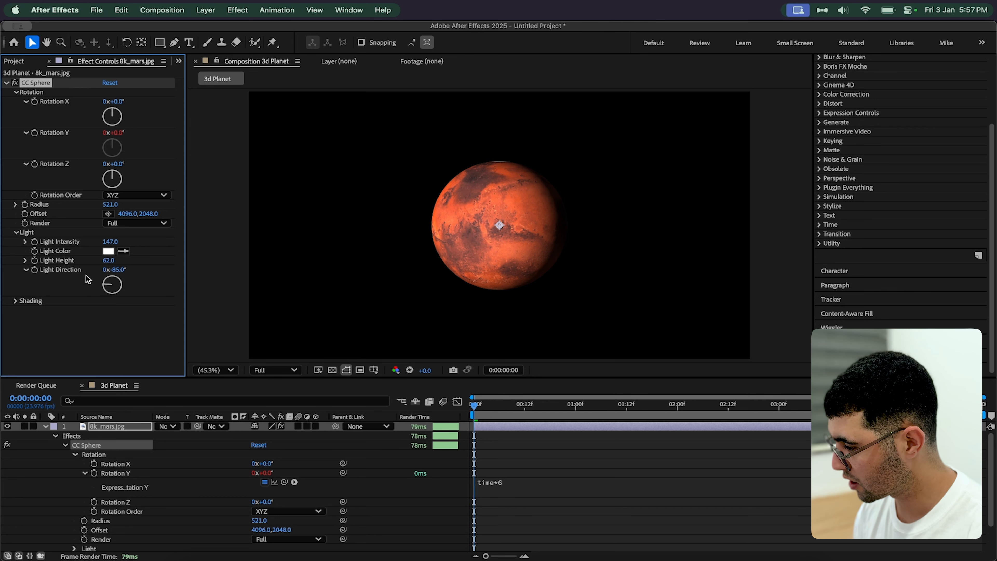
left_click(14, 302)
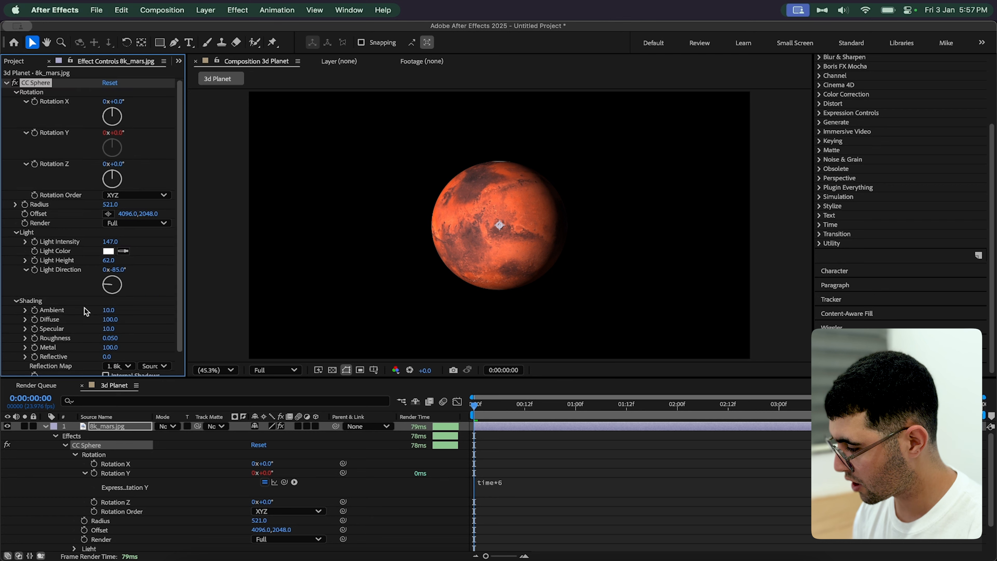
scroll(99, 316, "down", 1)
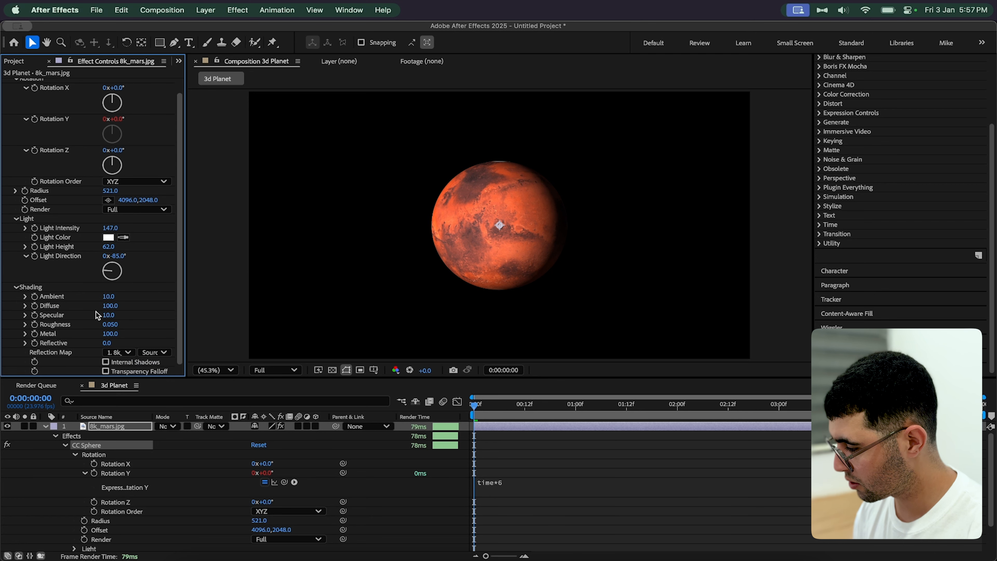
left_click(109, 317)
type("0")
left_click(46, 426)
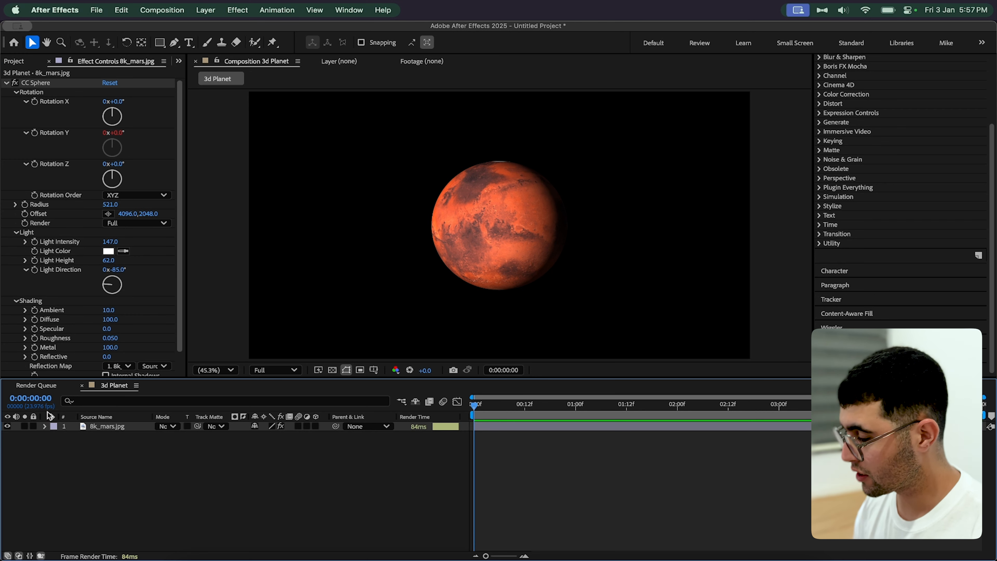
Step: Apply Deep Glow to the Mars layer with an exposure of 0.02 and a radius of 1000
left_click(101, 429)
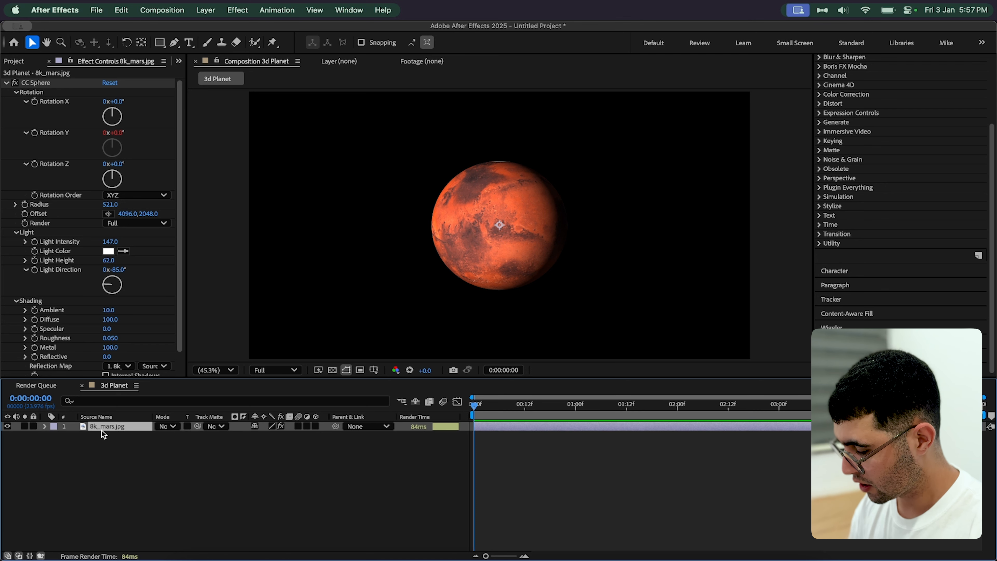
key("ctrl+space")
type("deep")
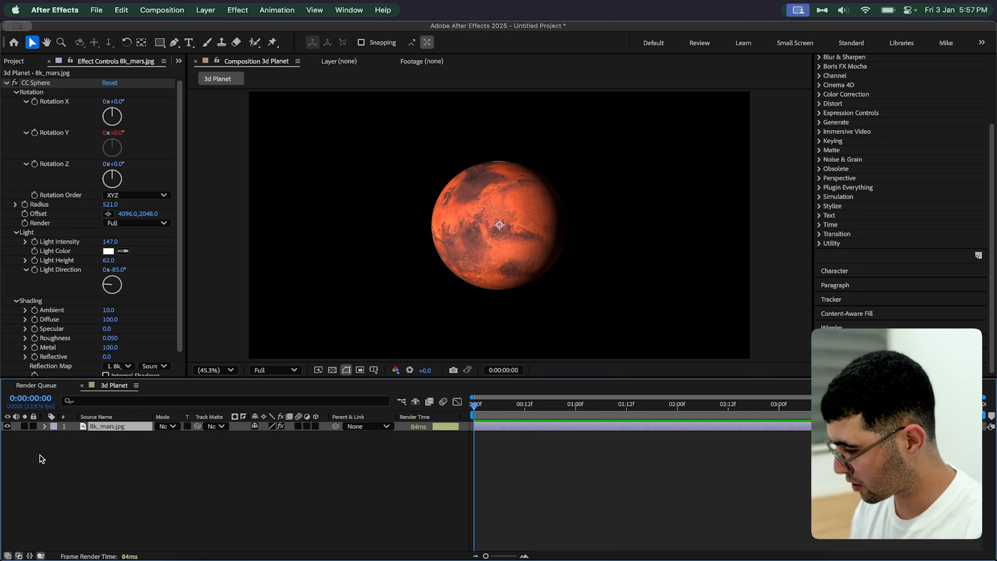
key("Return")
left_click(109, 120)
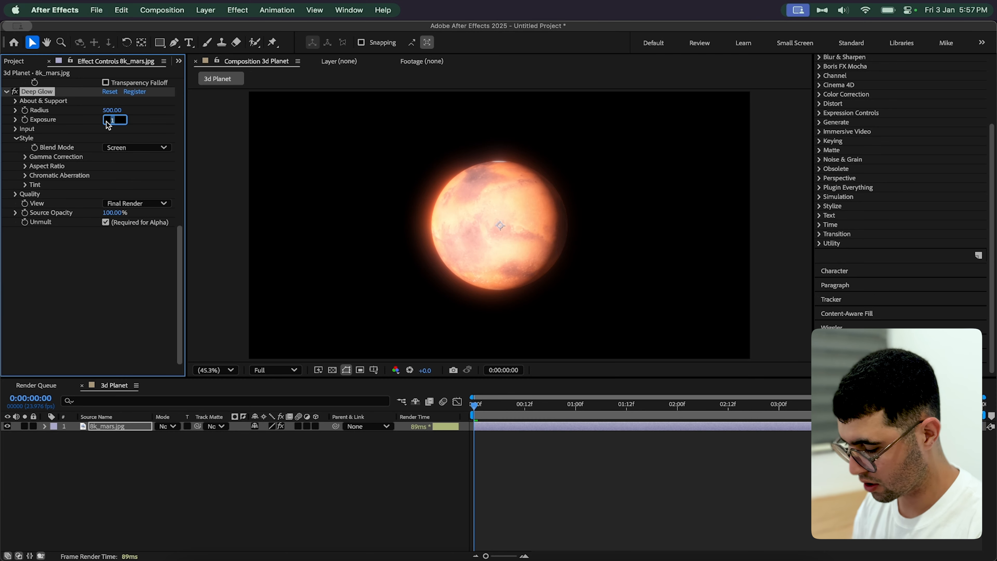
type(".02")
key("Return")
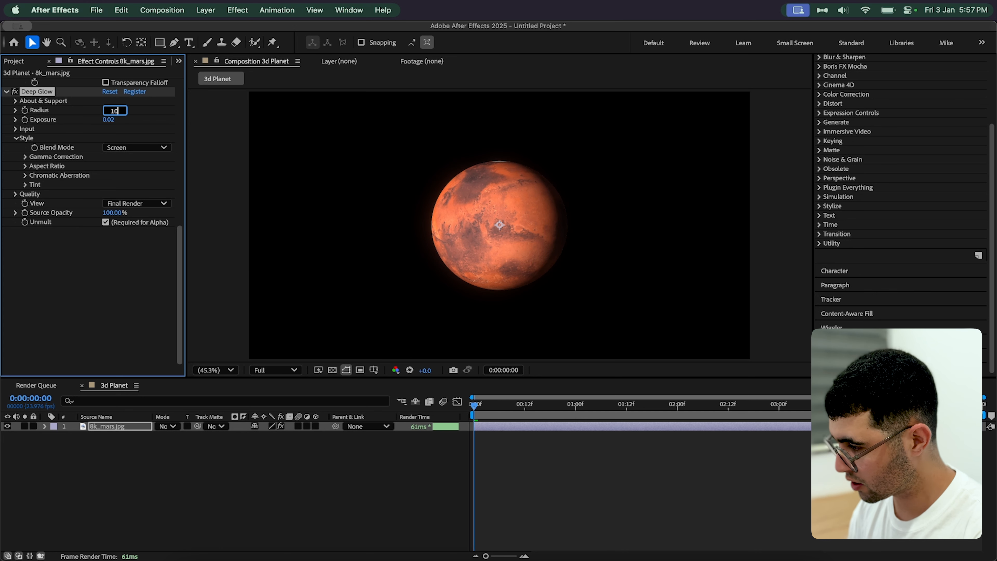
key("Return")
scroll(413, 224, "up", 3)
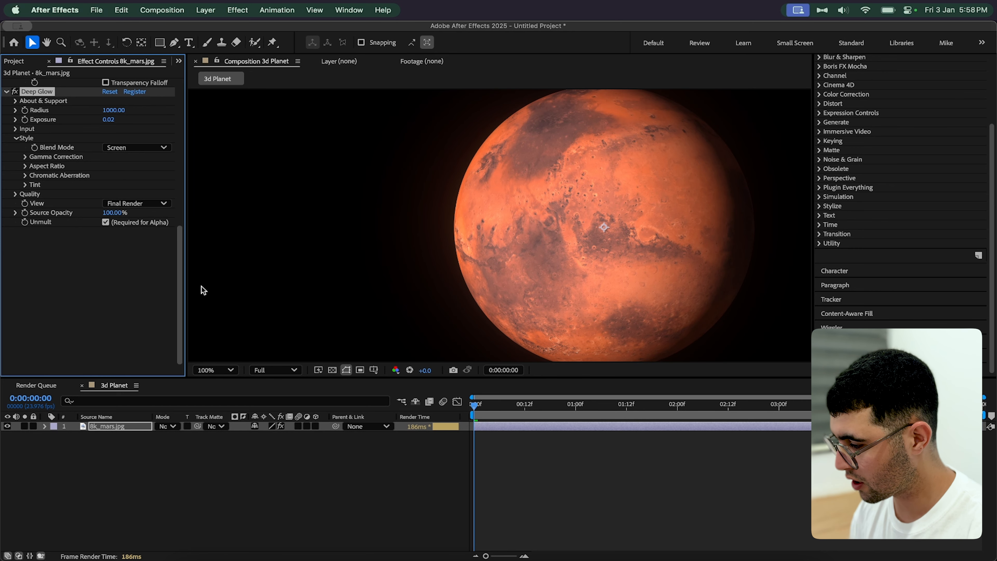
key("shift+/")
Step: Apply Curves to the Mars layer, anchoring the RGB curve's highlights and lowering its shadows slightly to add contrast
left_click(104, 427)
key("ctrl+space")
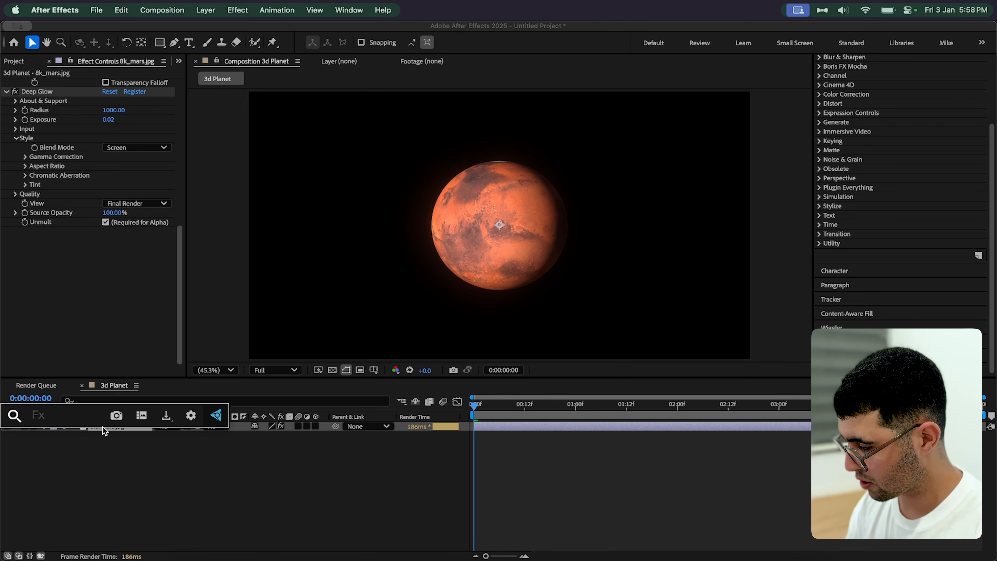
type("cu")
key("Return")
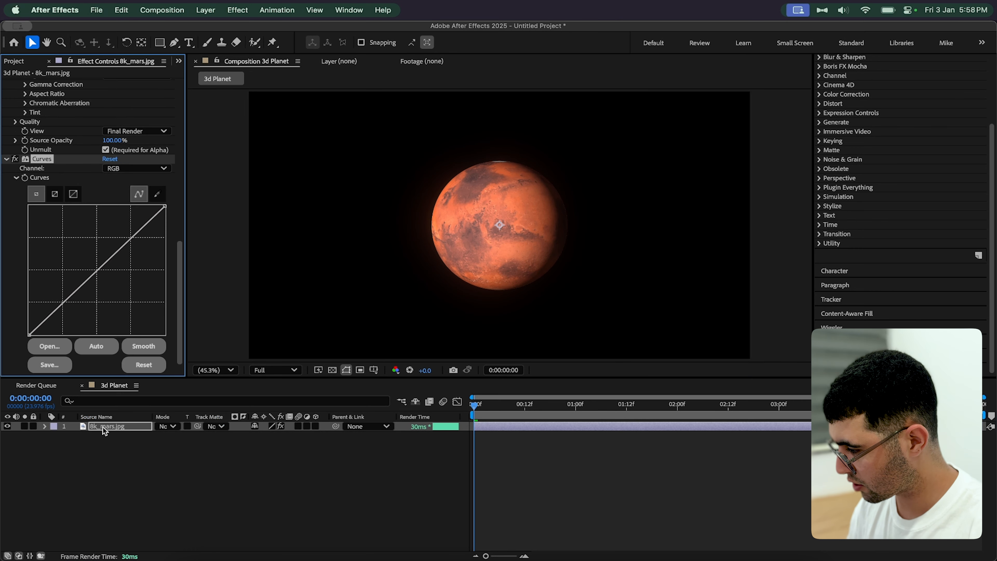
left_click_drag(153, 220, 153, 220)
left_click_drag(65, 306, 70, 308)
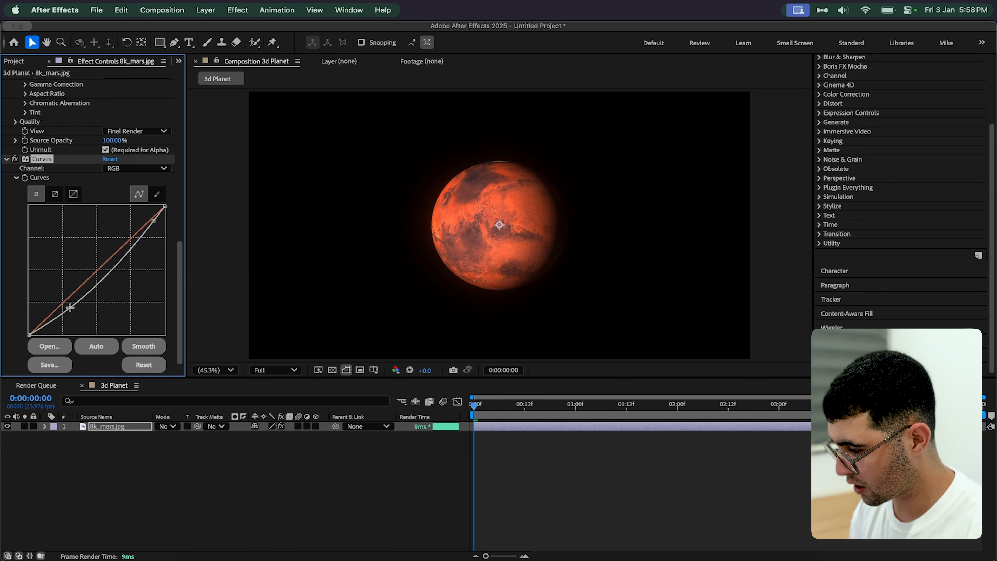
Step: Add the 8k stars and Milky Way image to the composition as a background beneath the Mars layer
left_click(14, 61)
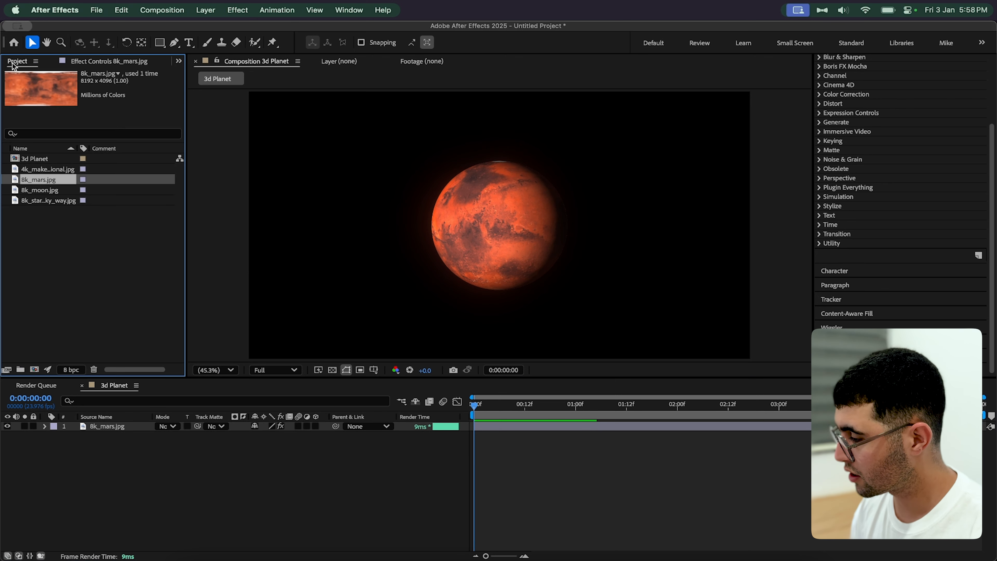
left_click(32, 214)
left_click_drag(23, 202, 109, 438)
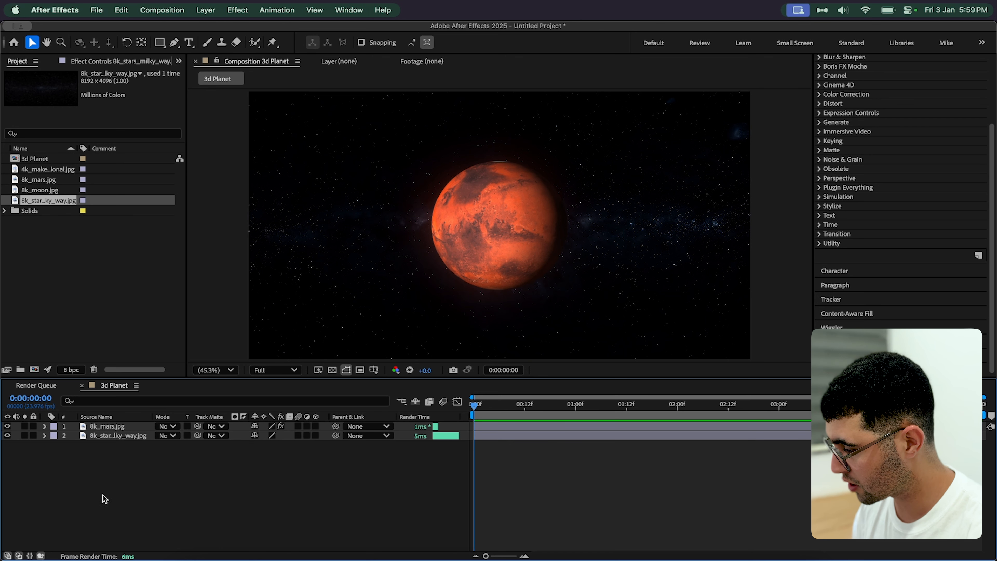
Step: Create a near-black solid (090909) named BG and place it beneath the Milky Way layer
right_click(112, 462)
mouse_move(129, 418)
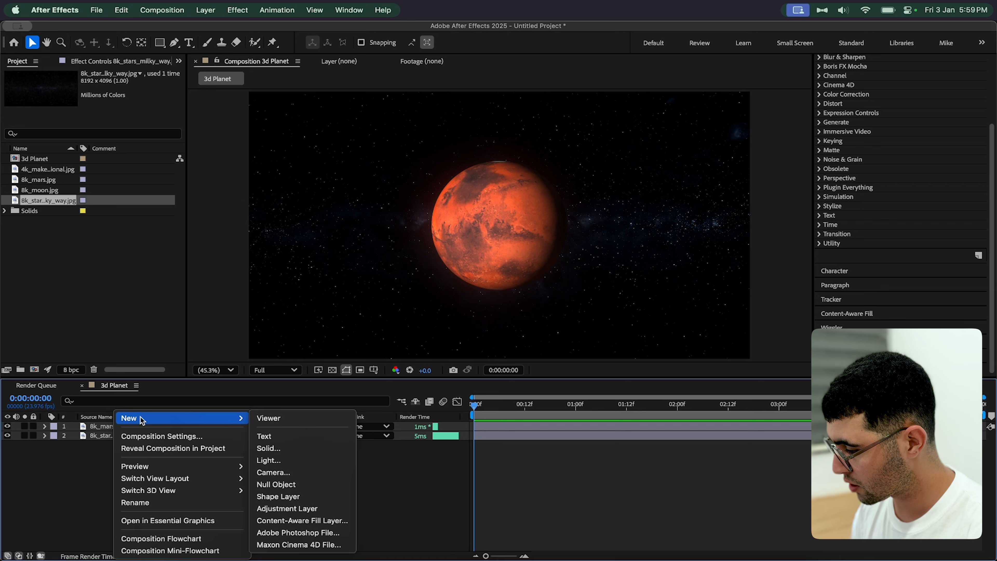
left_click(275, 454)
left_click(491, 379)
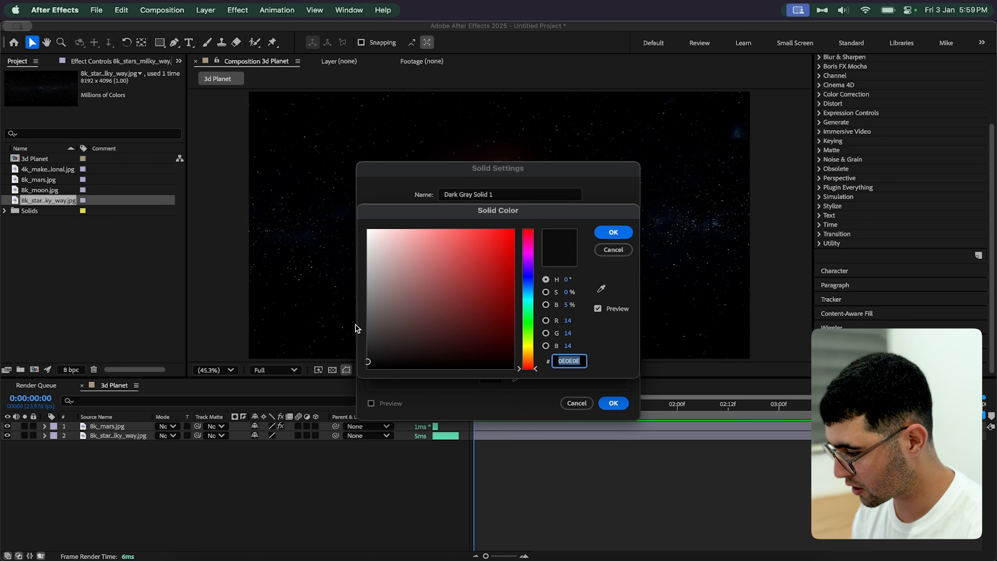
left_click(367, 362)
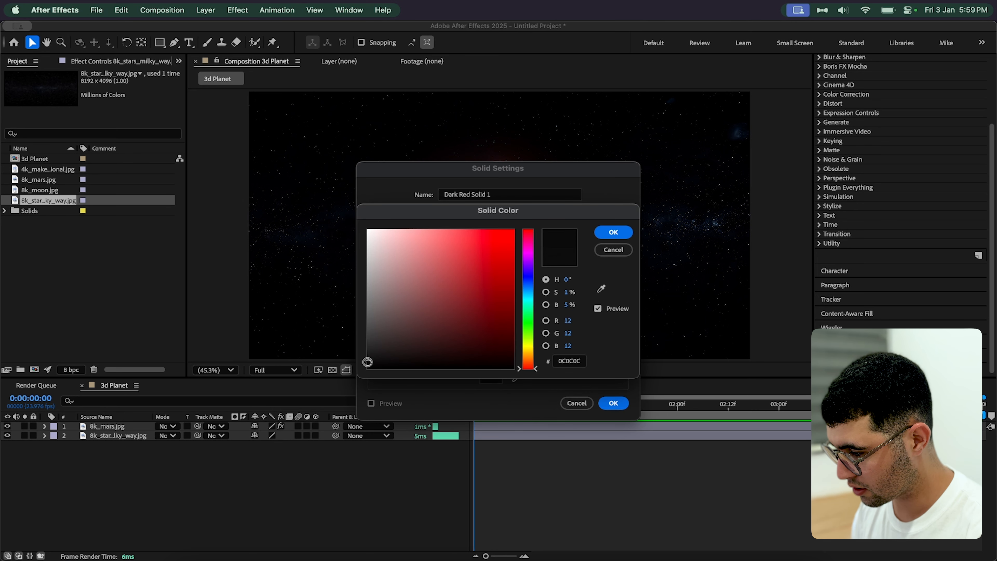
left_click_drag(368, 362, 366, 363)
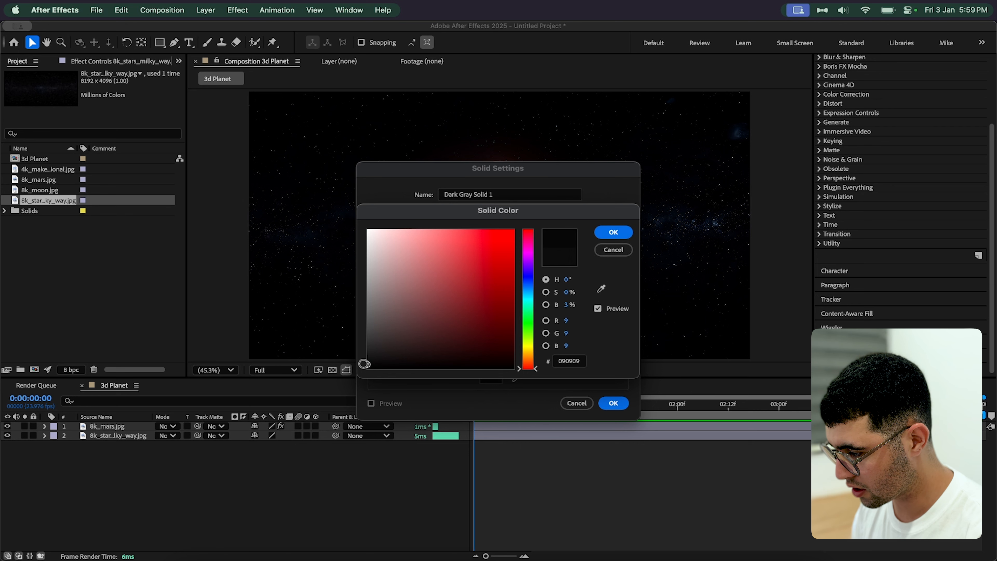
key("Return")
triple_click(467, 196)
type("BG")
key("Return")
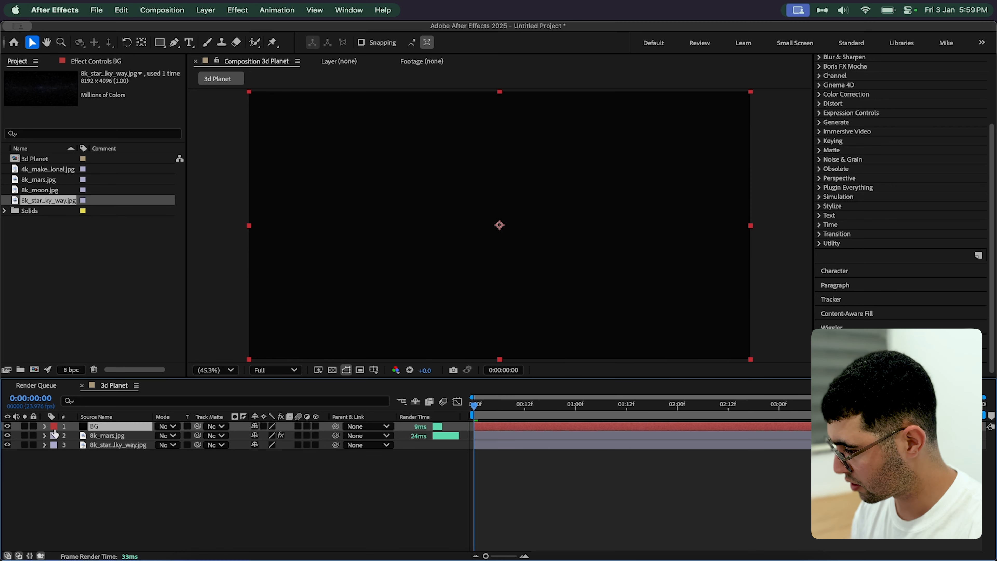
left_click_drag(92, 427, 91, 456)
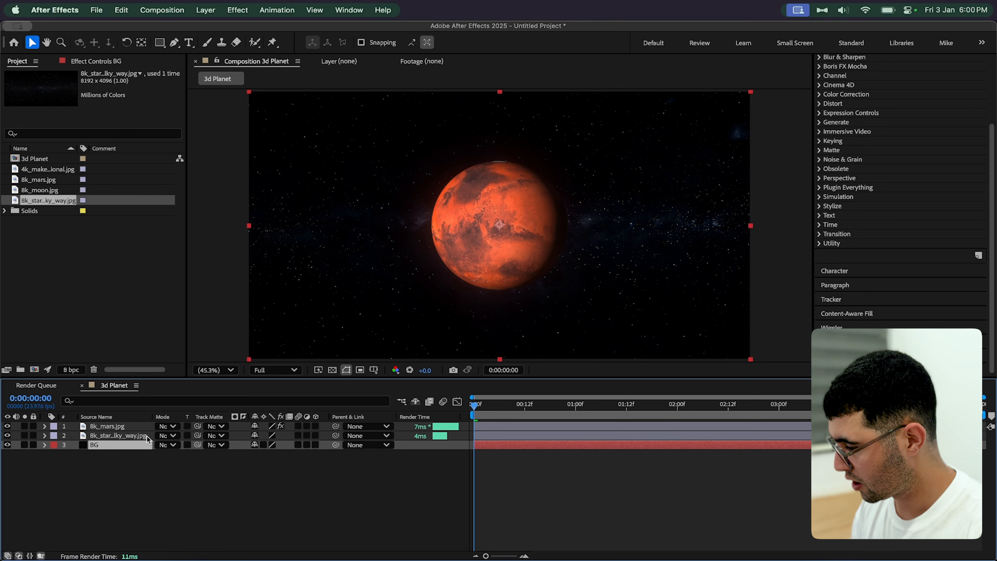
Step: Set the Milky Way layer's blending mode to Screen and compare the image with the BG layer hidden and shown
left_click(150, 436)
left_click(165, 436)
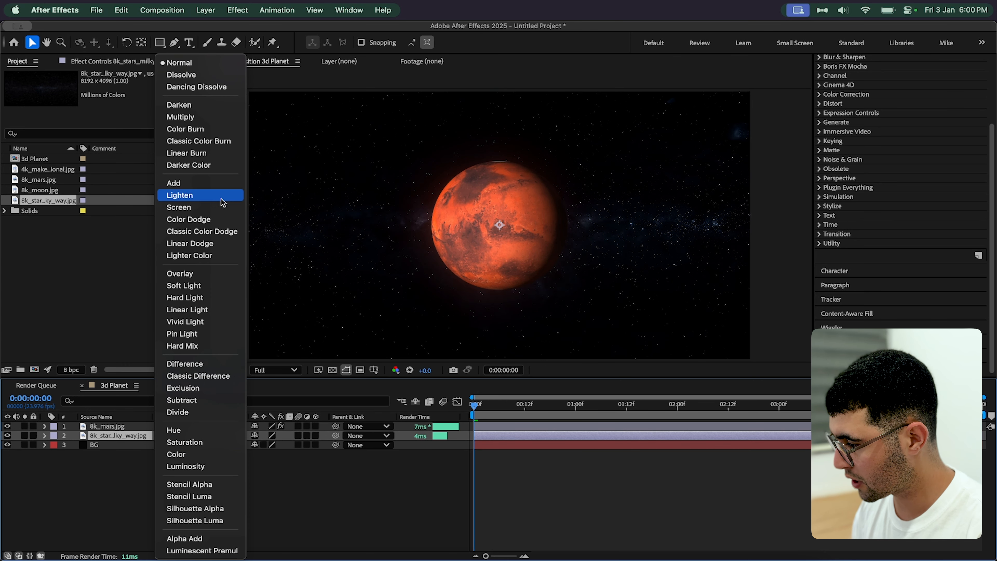
left_click(222, 209)
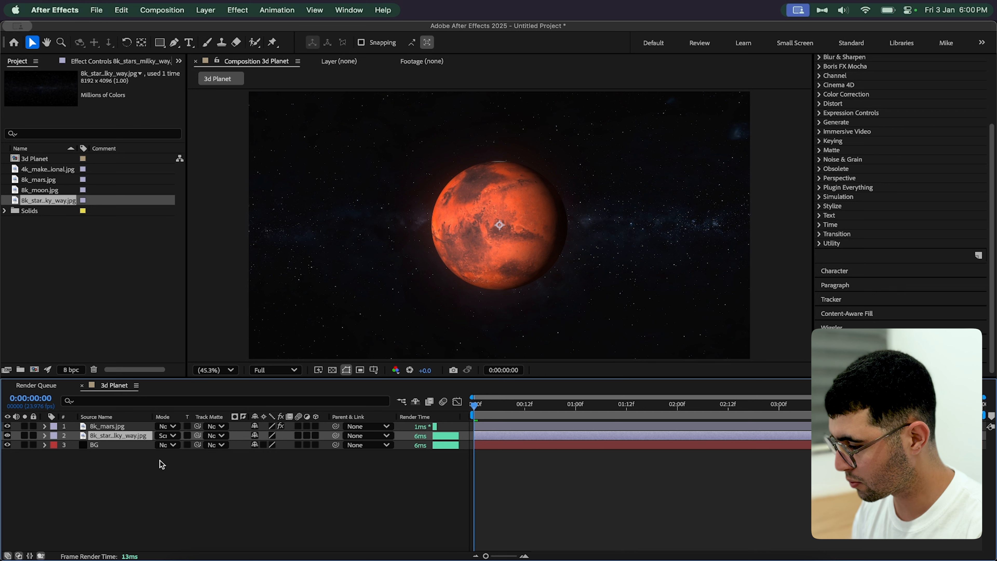
left_click(7, 445)
left_click(7, 445)
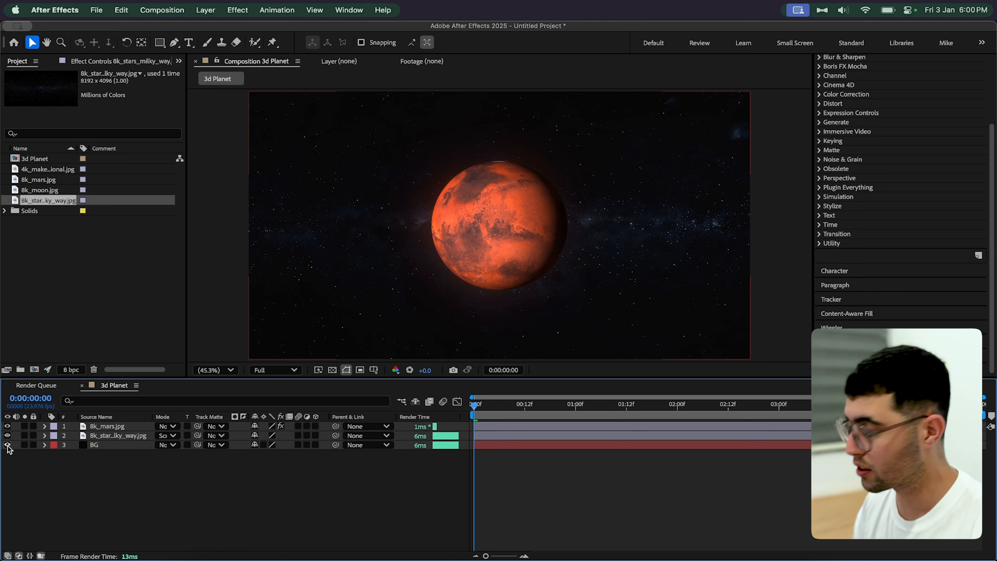
left_click(7, 444)
left_click(7, 444)
left_click(121, 467)
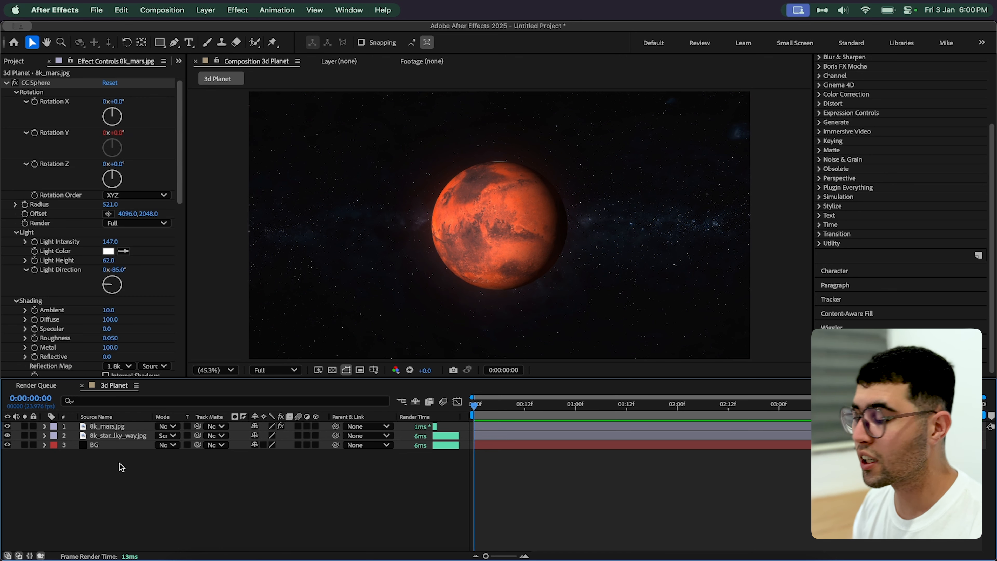
Step: Add the 8k moon image above the Mars layer and apply CC Sphere to it
left_click(11, 62)
left_click_drag(14, 190, 135, 429)
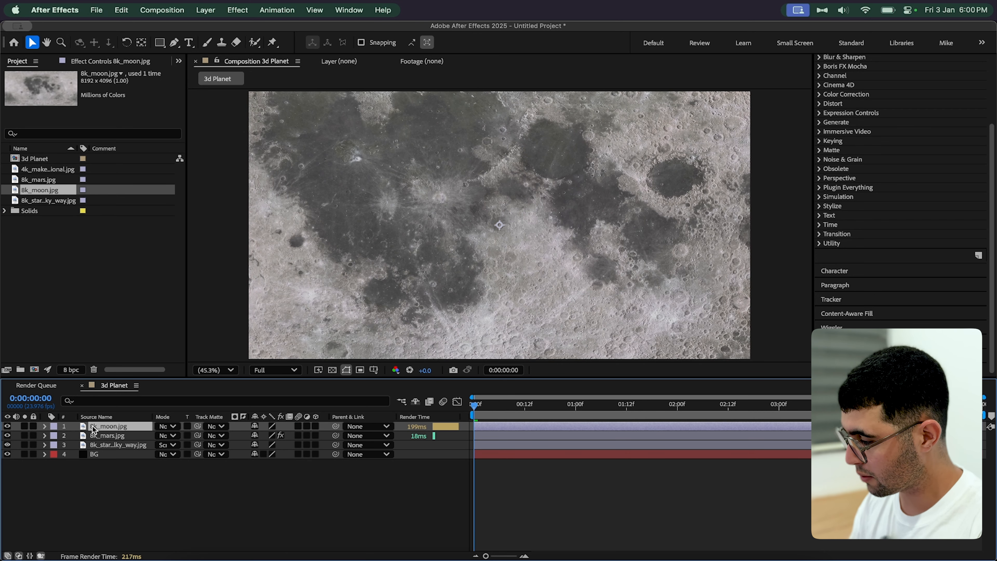
key("ctrl+space")
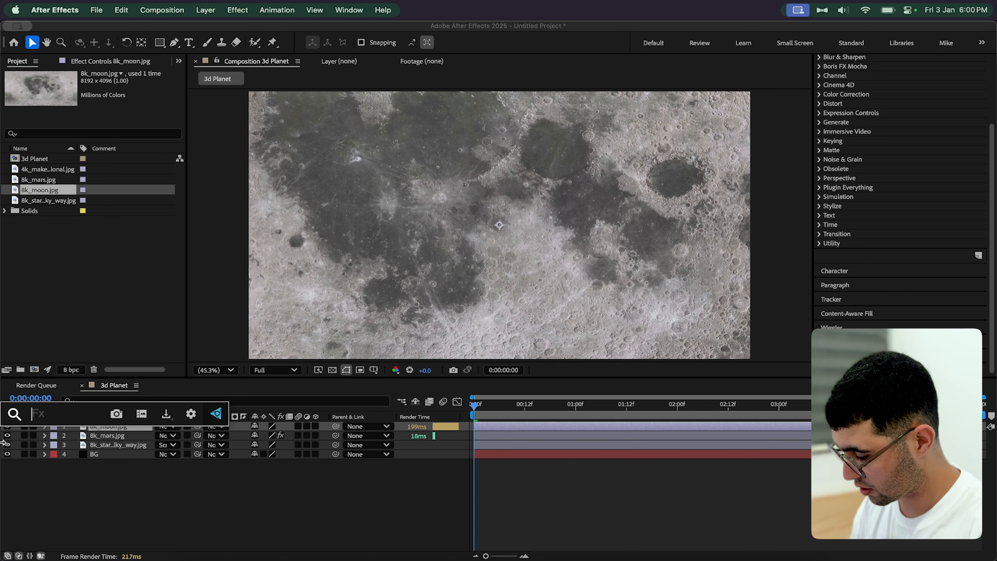
type("cc s")
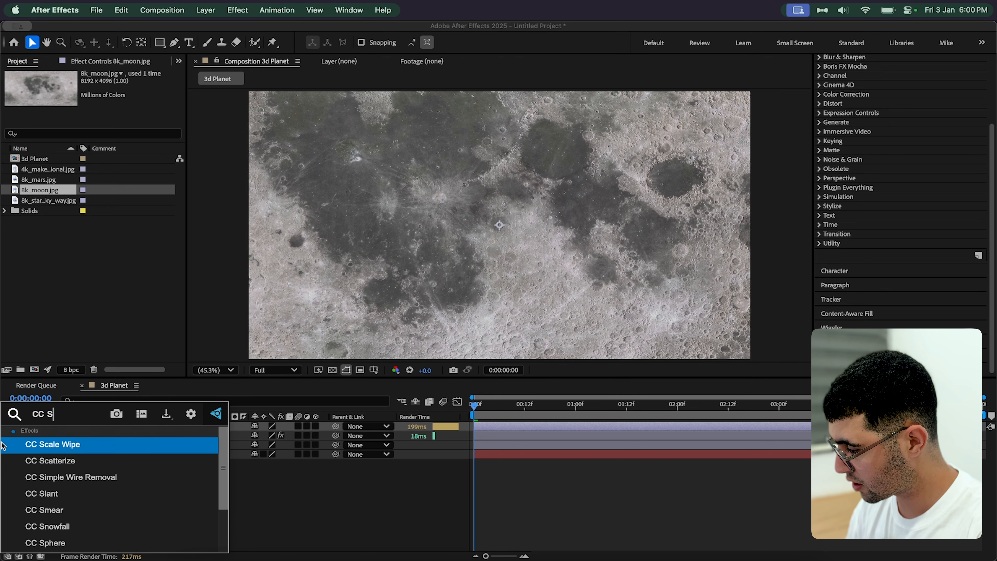
type("p")
key("Return")
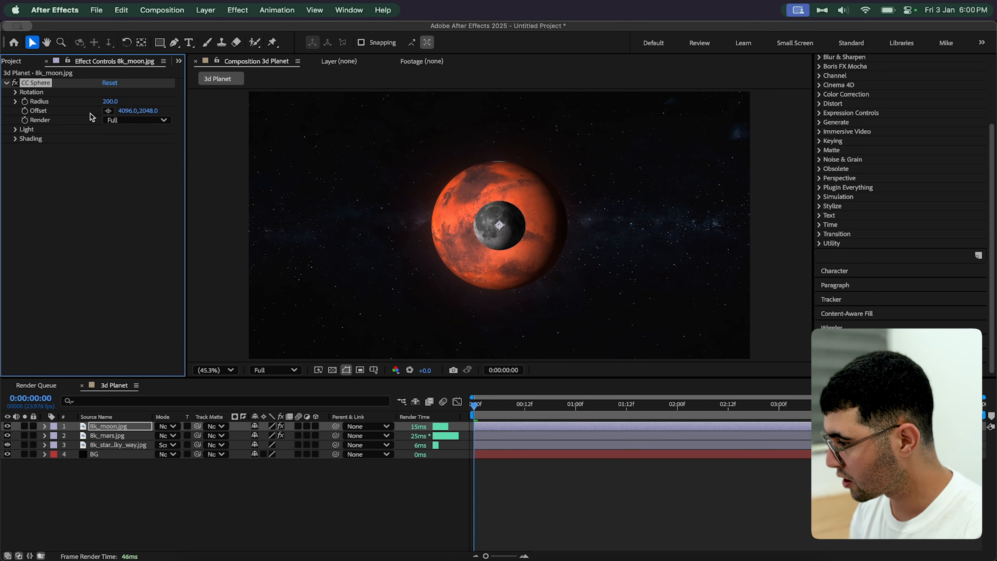
Step: Reduce the moon sphere's radius to 53 and offset it to 3716, 2202 over Mars's lower-left area
left_click_drag(110, 103, 34, 102)
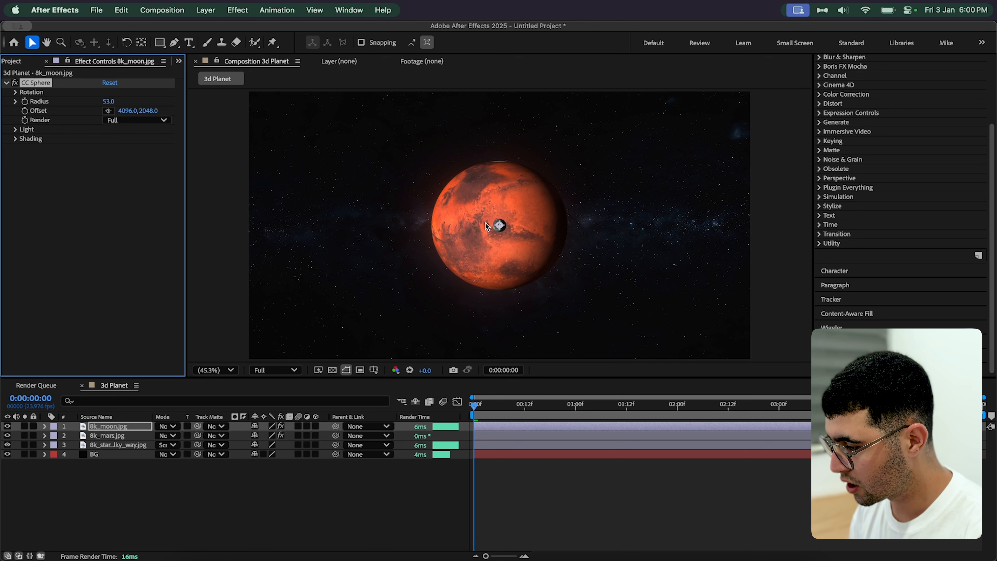
scroll(487, 227, "up", 3)
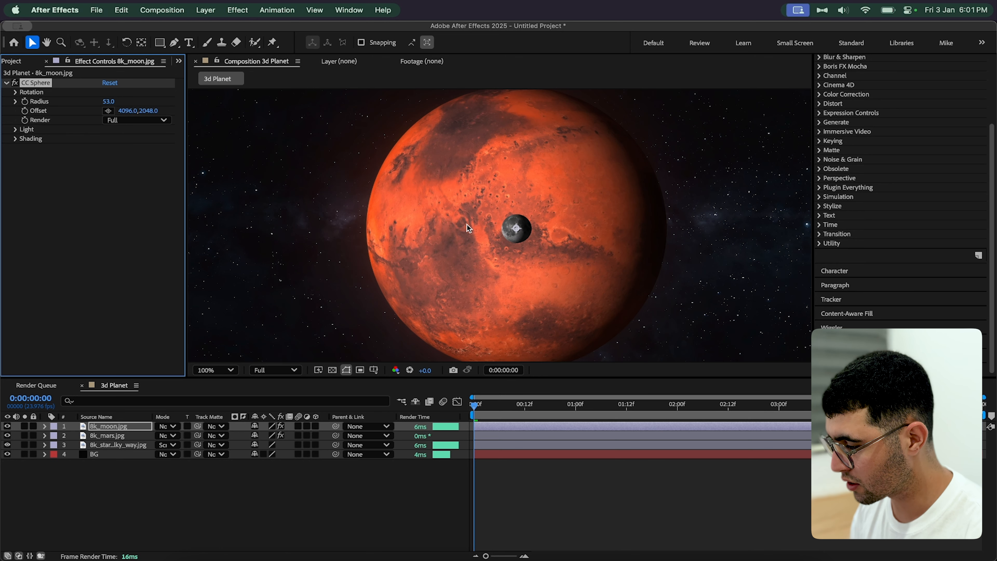
left_click(108, 110)
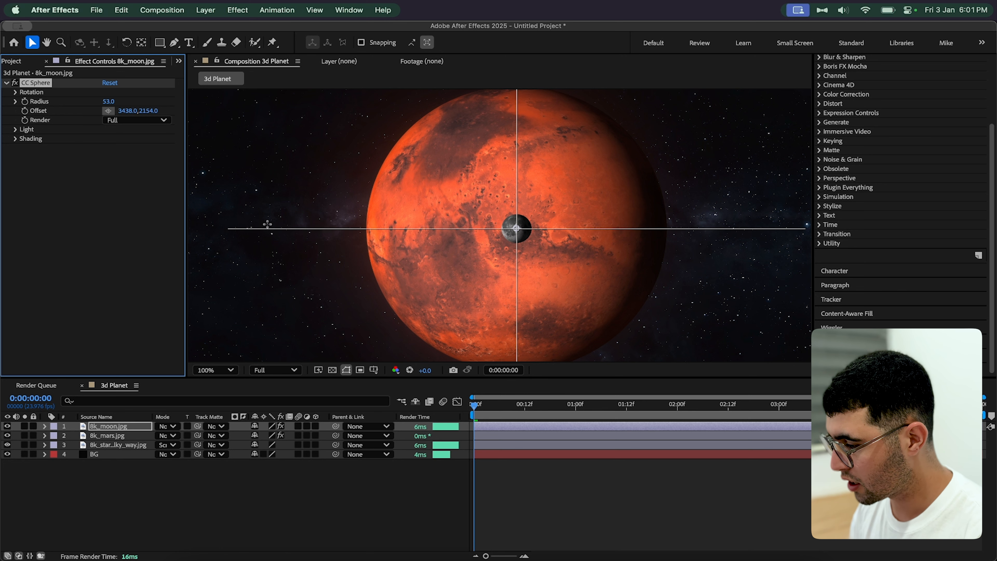
left_click(406, 270)
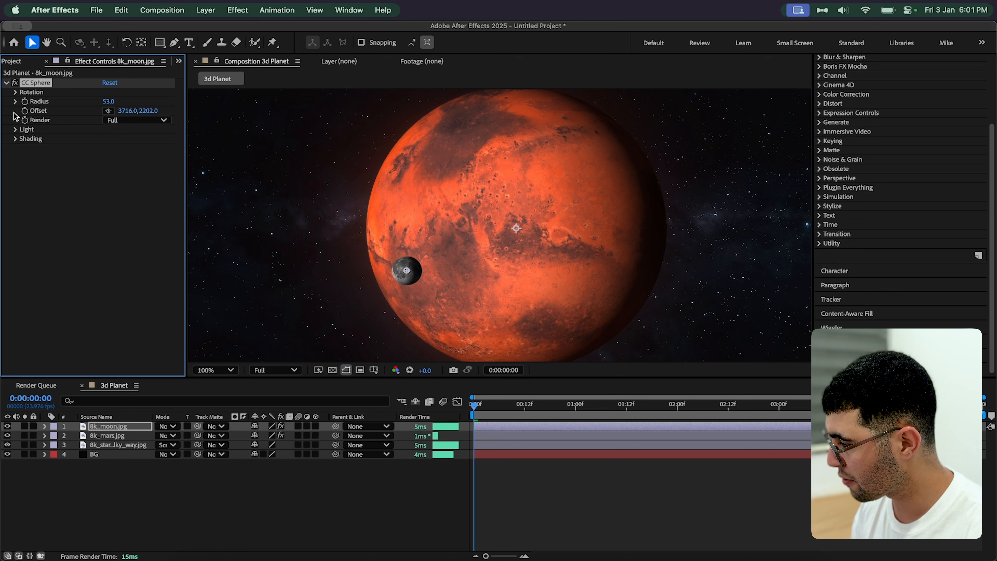
Step: Add the expression time*3 to the moon sphere's Y rotation and preview the animation
left_click(15, 92)
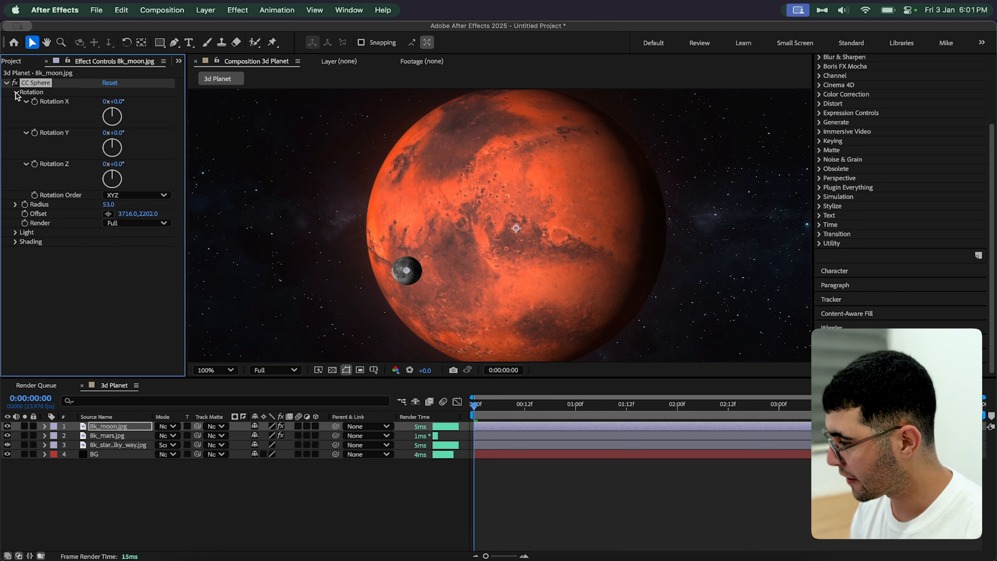
left_click(35, 134, "alt")
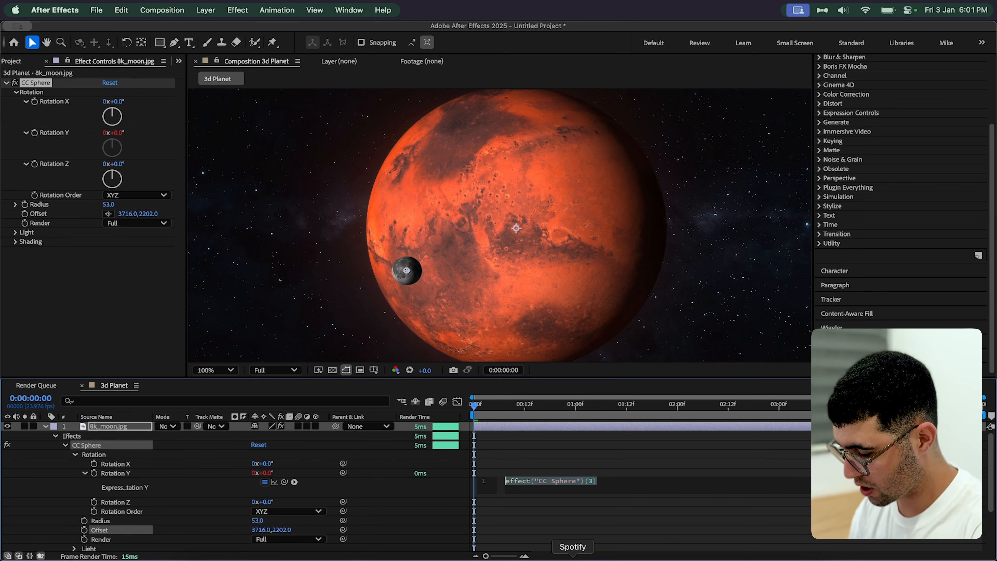
type("time*")
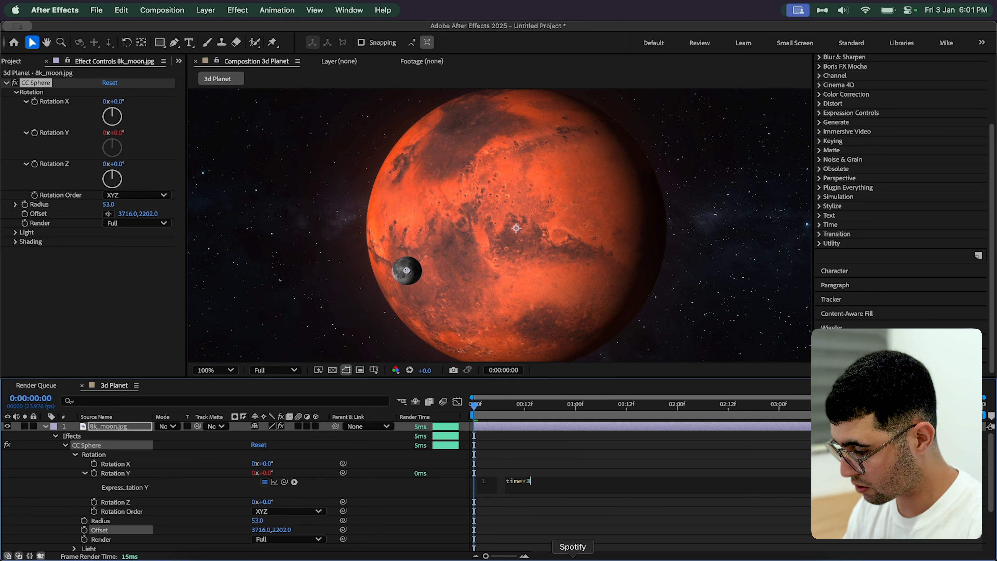
left_click(509, 452)
key("space")
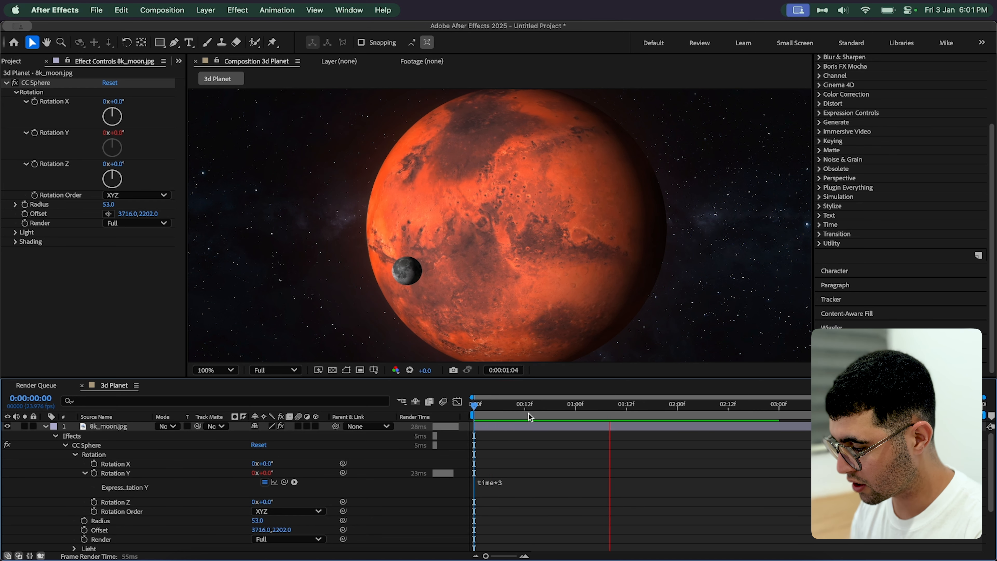
key("space")
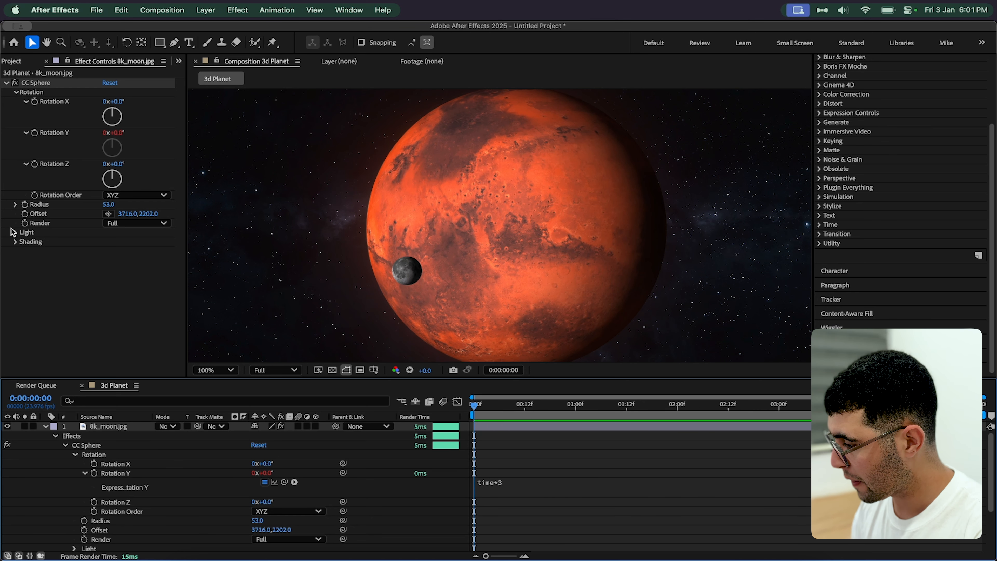
Step: Set the moon sphere's light intensity to 128, light height to 79 and specular shading to 0
left_click(15, 232)
left_click(403, 285)
scroll(404, 285, "up", 4)
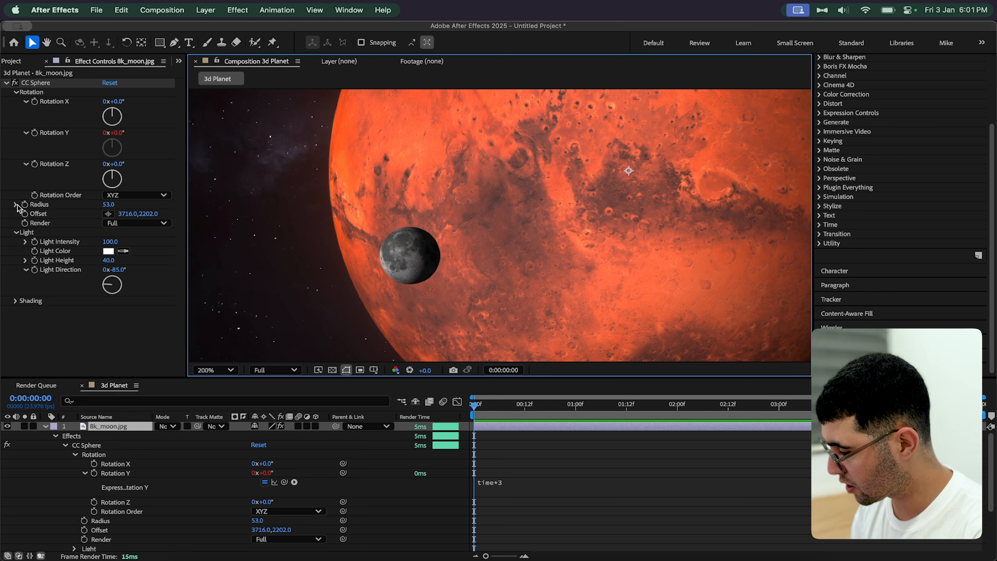
left_click_drag(111, 242, 128, 260)
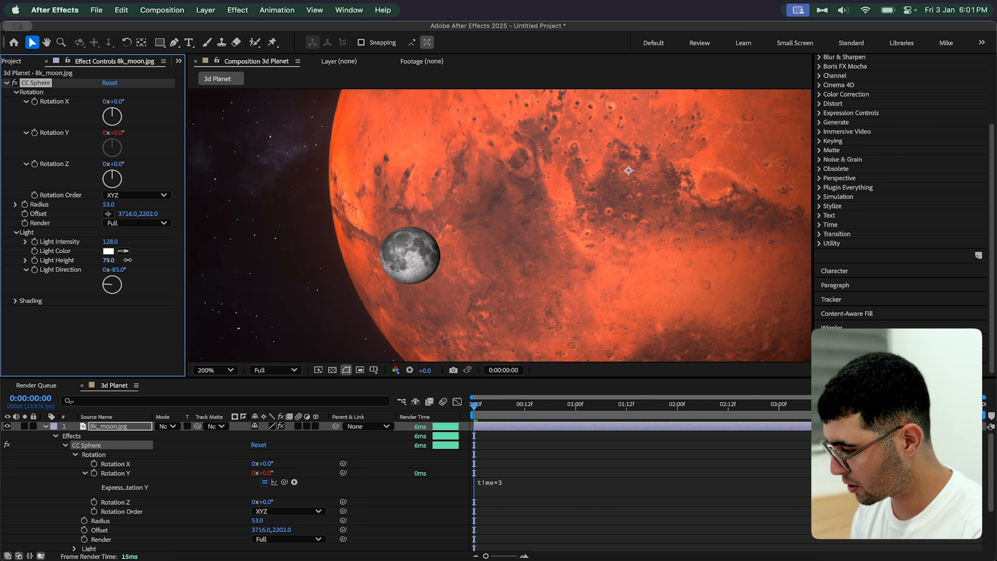
left_click(16, 301)
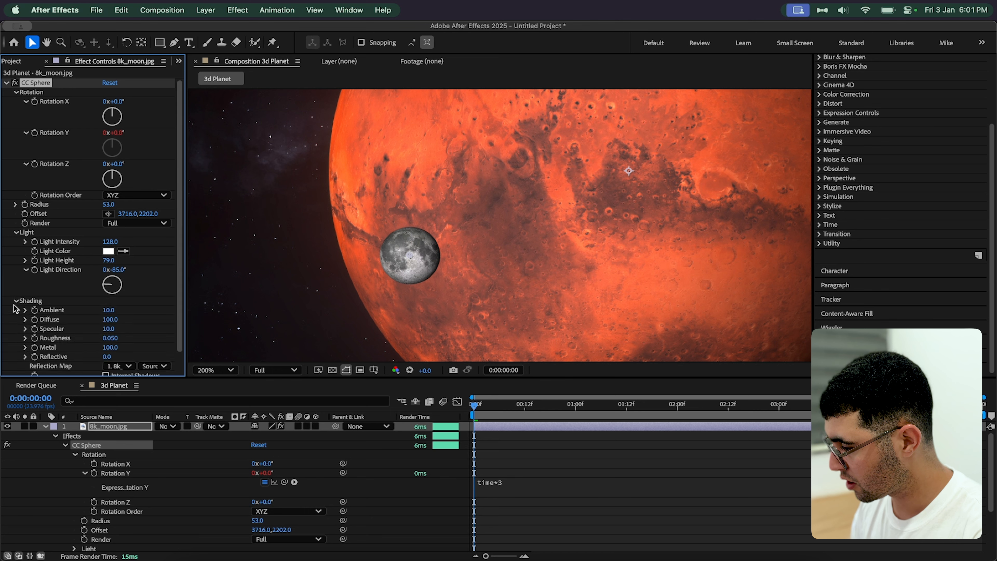
left_click(107, 330)
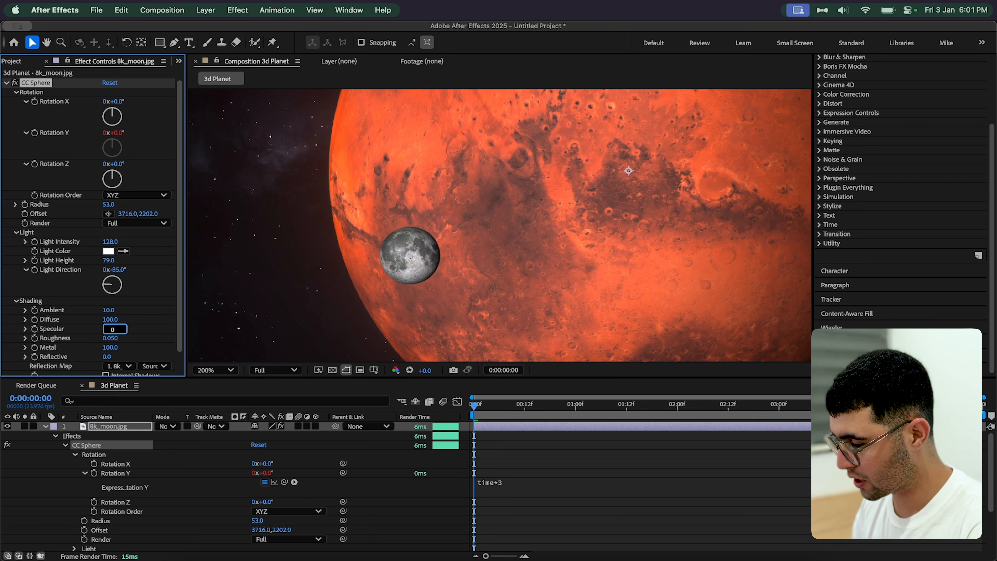
key("Return")
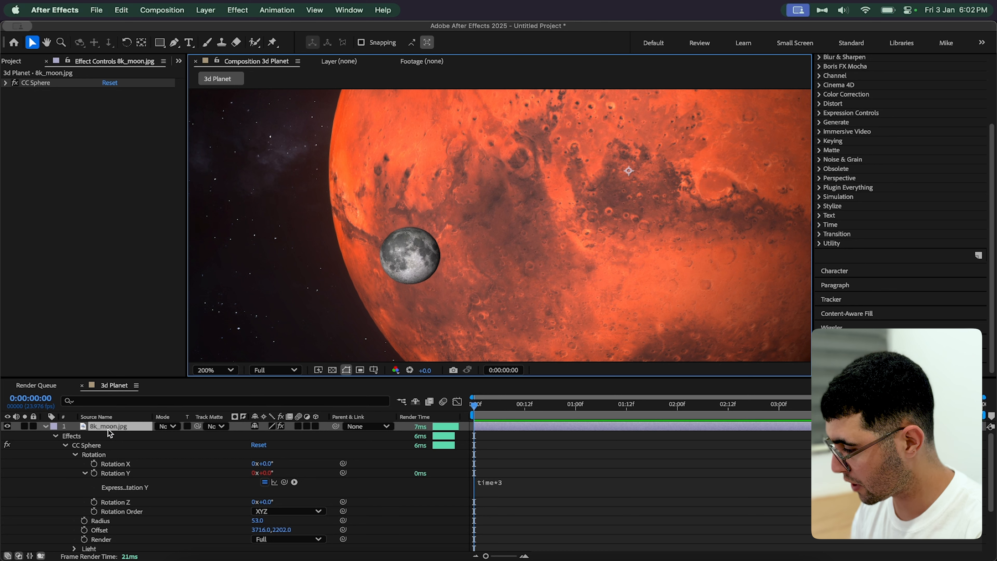
Step: Apply Hue/Saturation to the moon layer and colorize it with a hue of 10°
key("ctrl+space")
type("hue")
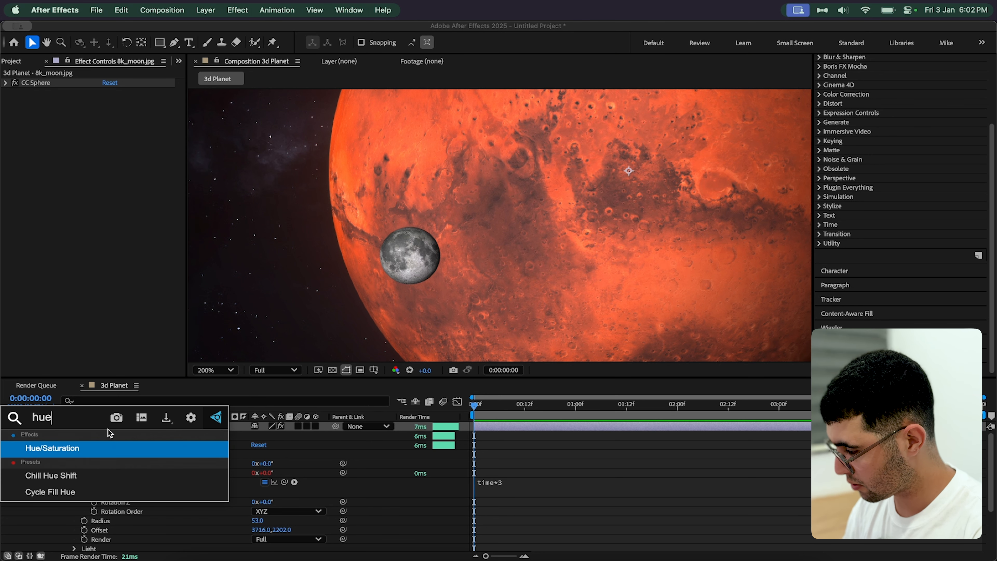
key("Return")
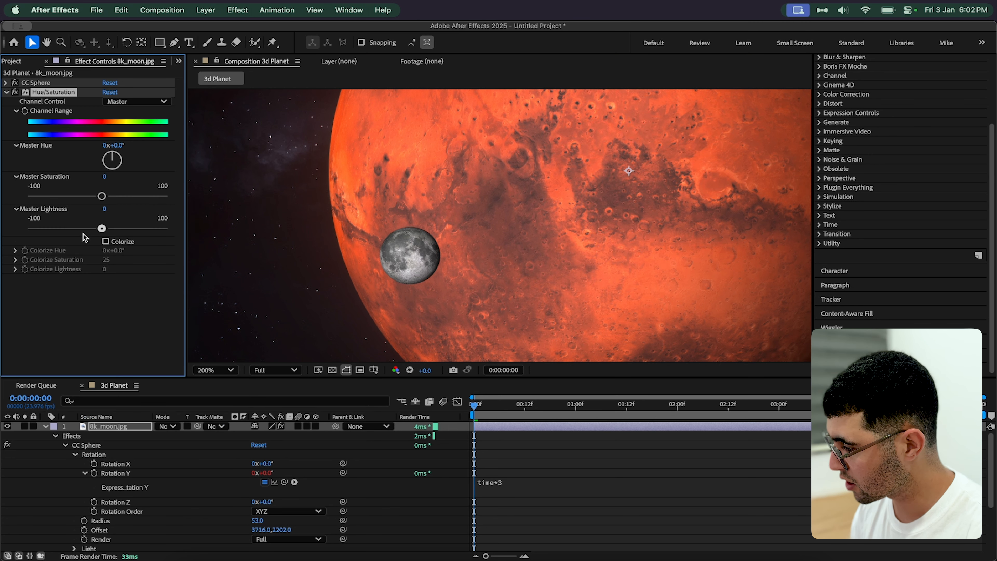
left_click(105, 242)
left_click_drag(114, 250, 127, 250)
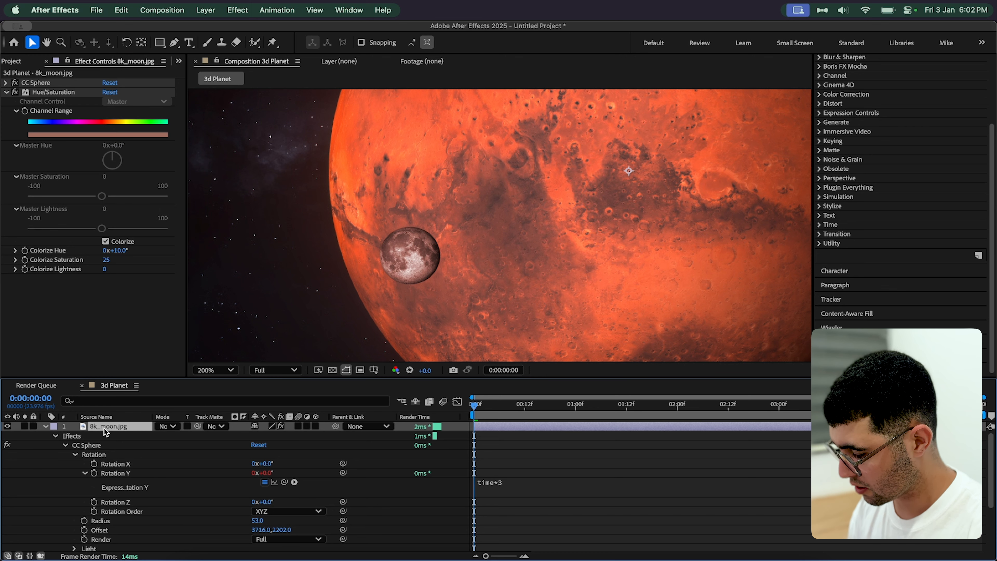
Step: Apply Curves to the moon layer, raising the RGB curve's highlights slightly and lowering its shadows to add contrast
key("ctrl+space")
type("curve")
key("Return")
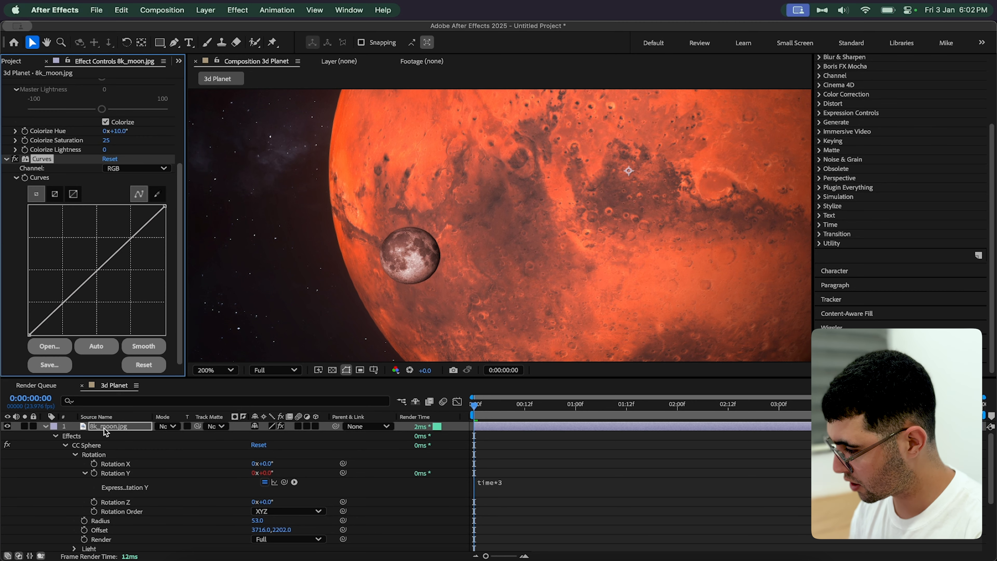
left_click_drag(149, 224, 146, 221)
left_click_drag(54, 309, 60, 309)
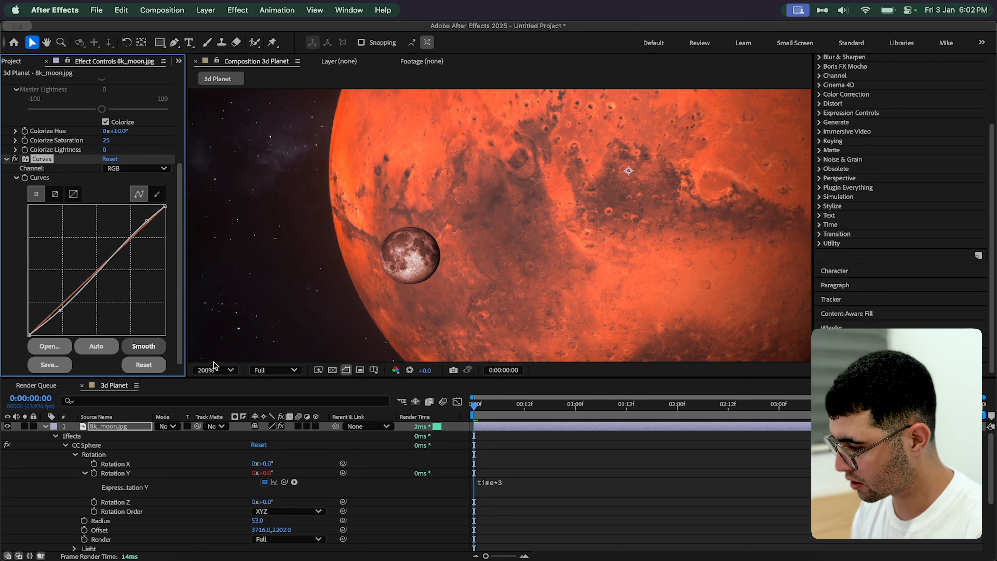
Step: Apply a Drop Shadow effect to the moon layer
left_click(215, 370)
left_click(224, 151)
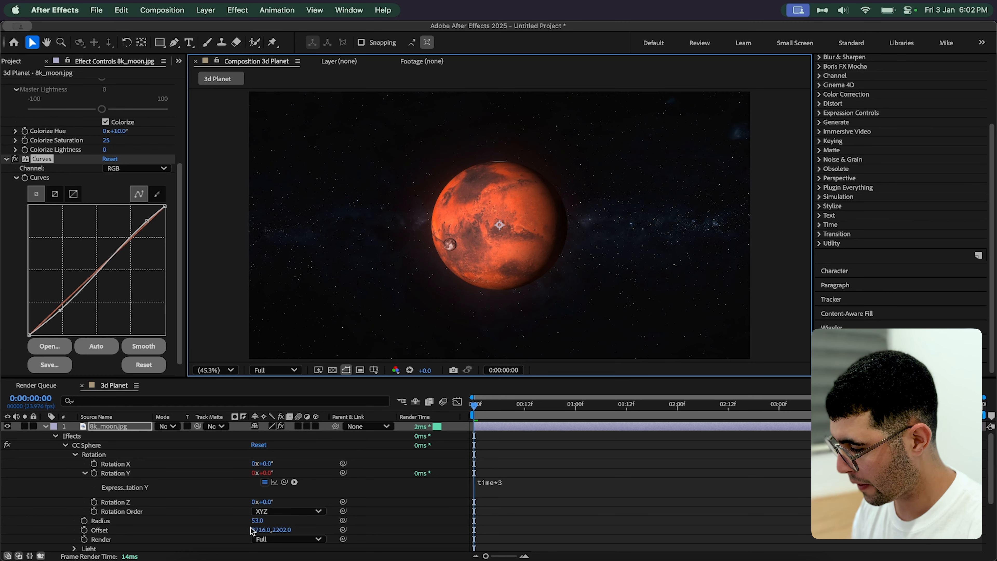
left_click(17, 504)
left_click(100, 428)
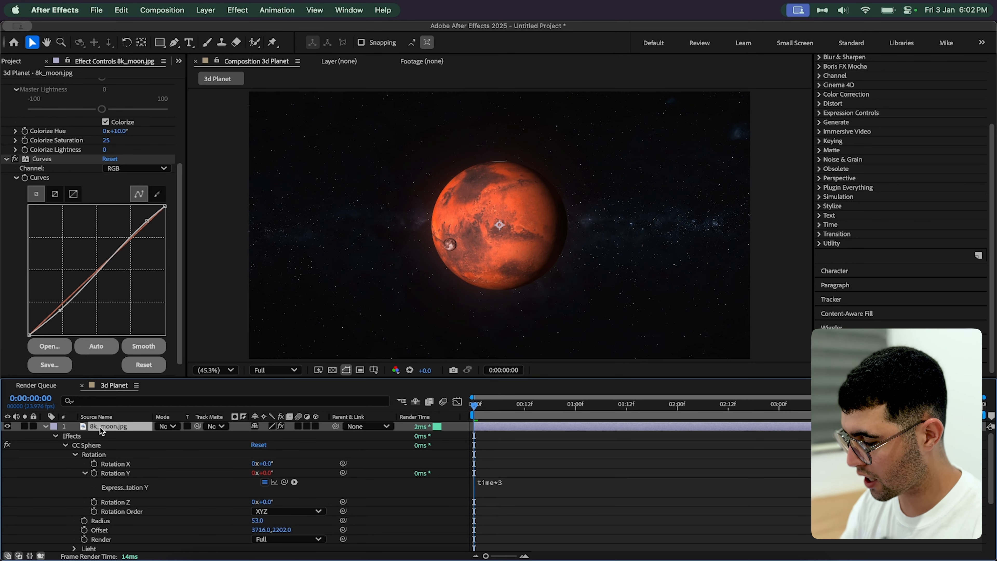
key("ctrl+space")
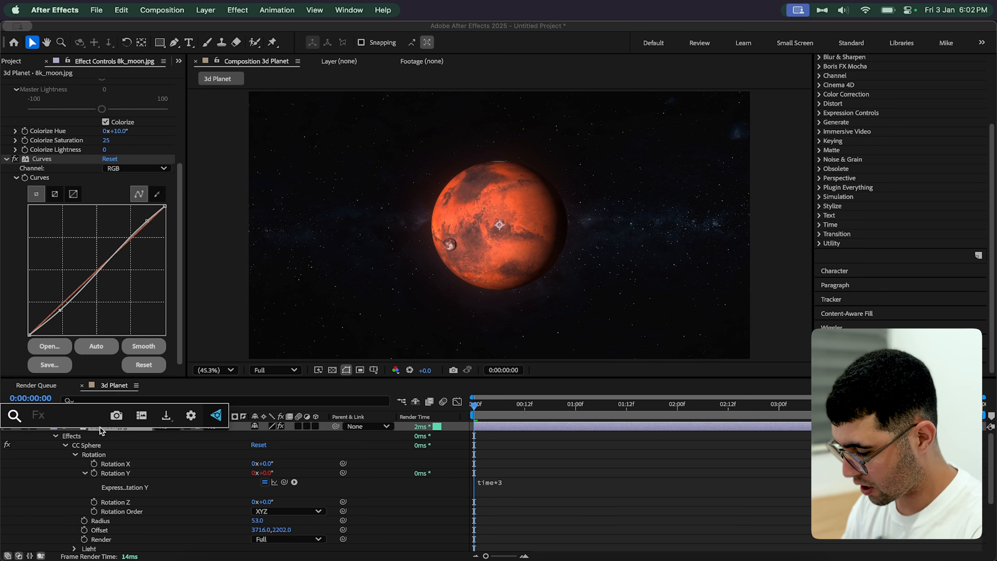
type("drop")
key("Return")
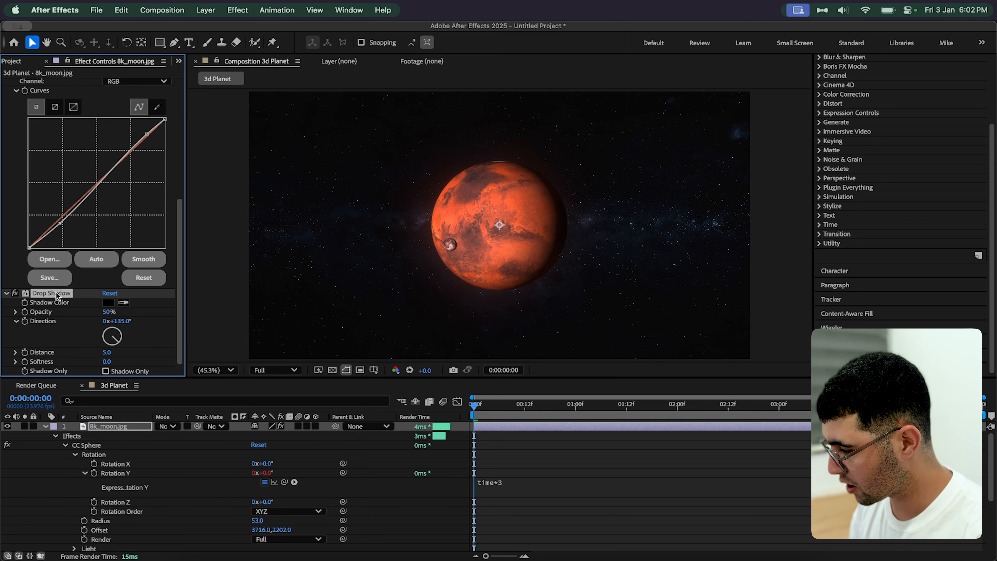
Step: Set the moon's drop shadow to 75% opacity, 129° direction, distance 130 and softness 45
left_click(110, 311)
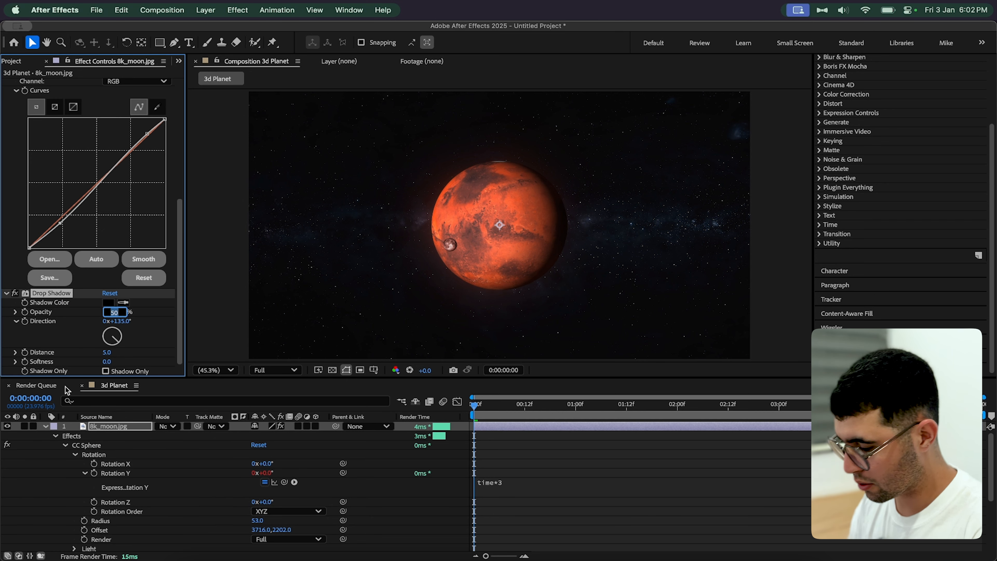
type("75")
key("Return")
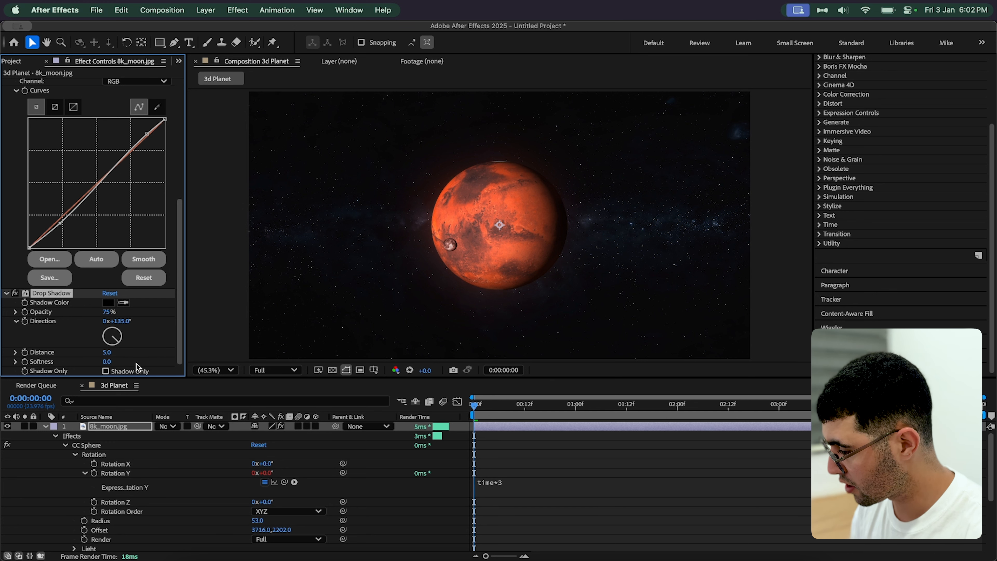
left_click_drag(107, 352, 181, 355)
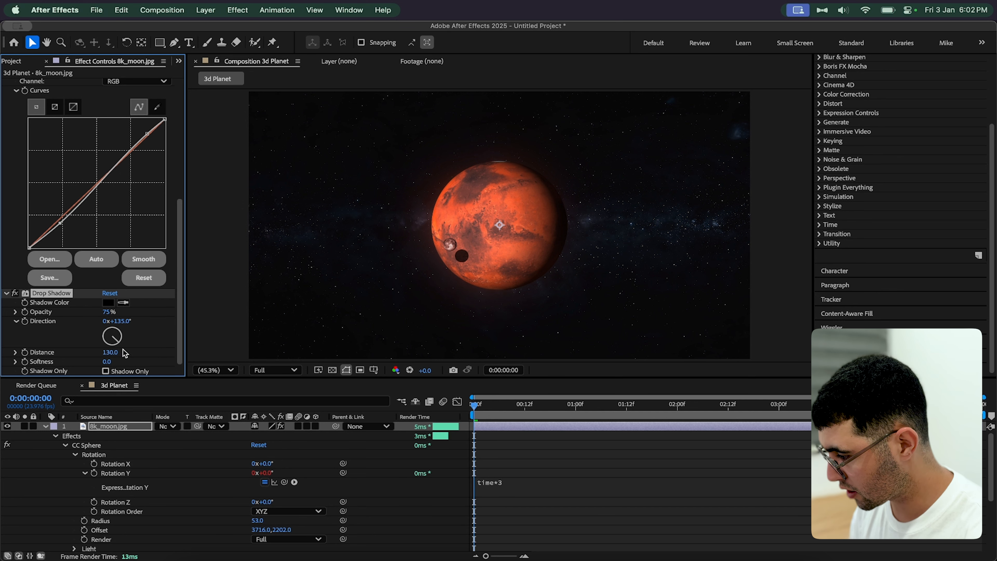
left_click_drag(107, 362, 131, 361)
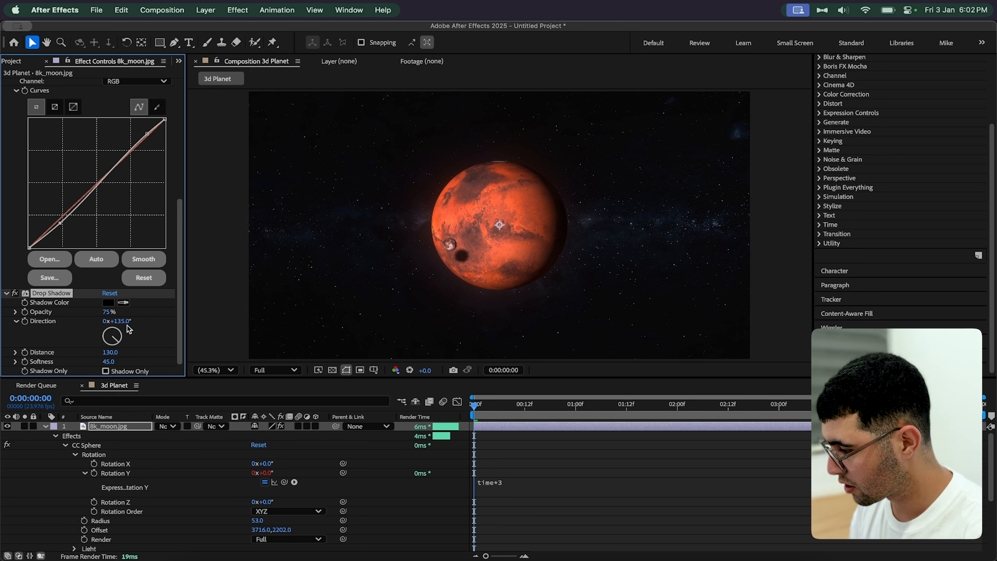
left_click_drag(122, 321, 120, 323)
mouse_move(476, 407)
left_mouse_down()
mouse_move(487, 407)
mouse_move(460, 413)
left_mouse_up()
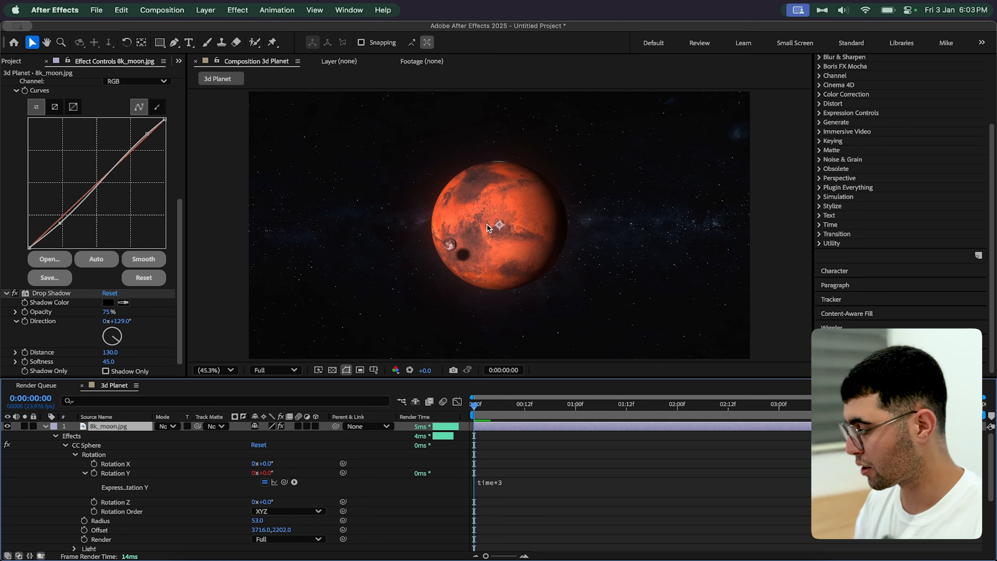
Step: Keyframe the moon layer's position from 1920,1080 at the start to 2418,1080 at 0:00:04:23 and preview the animation
key("p")
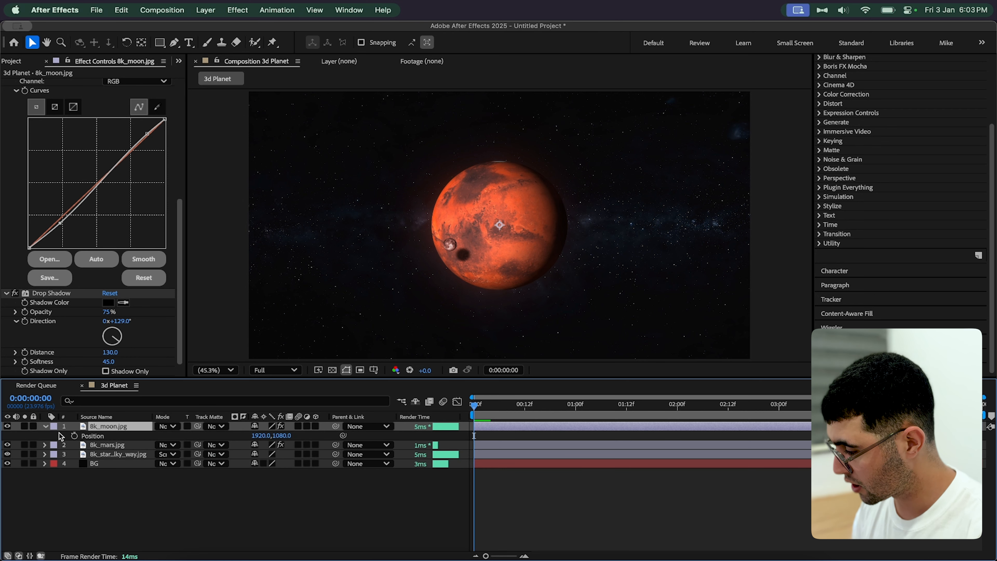
key("alt+p")
left_click_drag(489, 409, 996, 407)
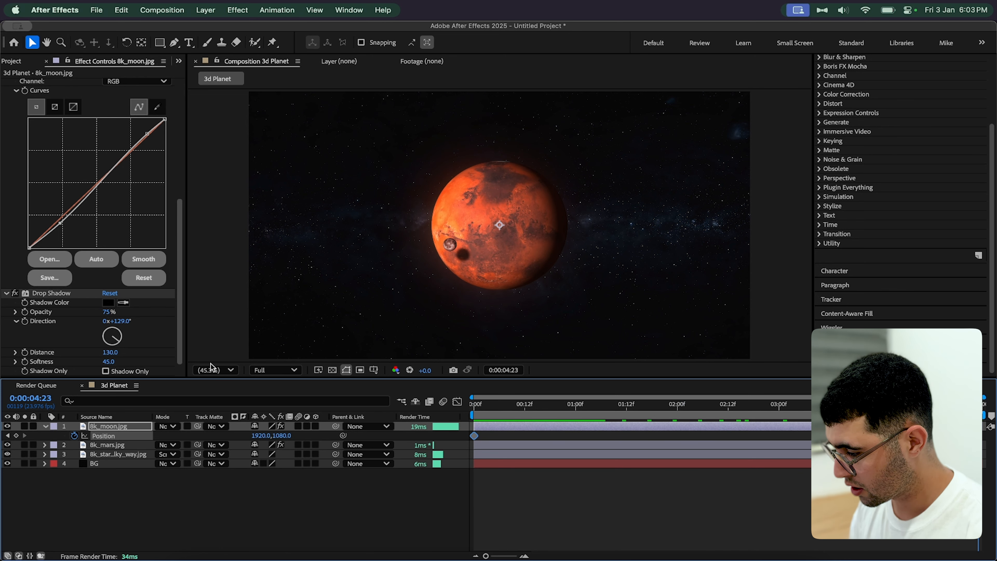
left_click_drag(260, 436, 537, 426)
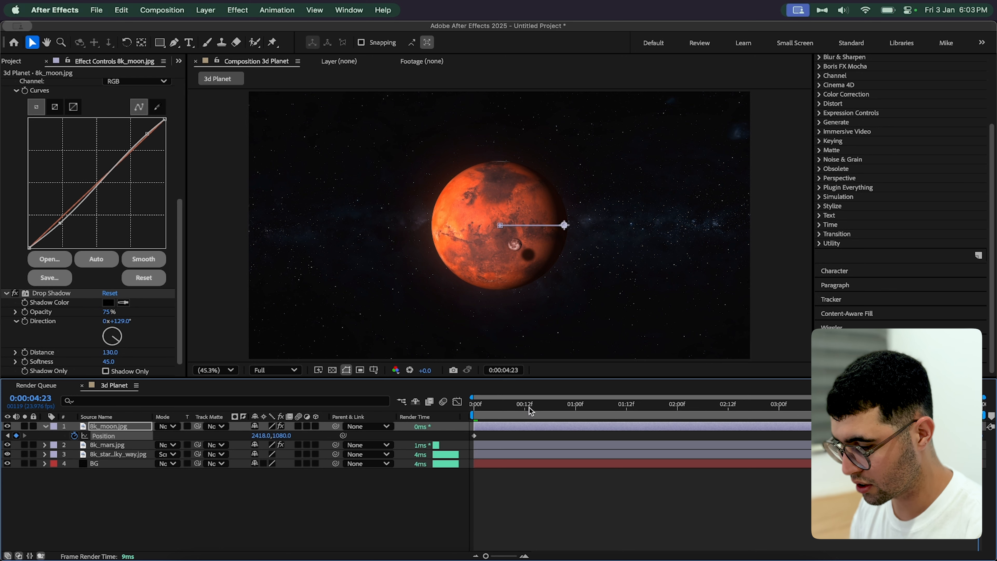
key("Home")
key("space")
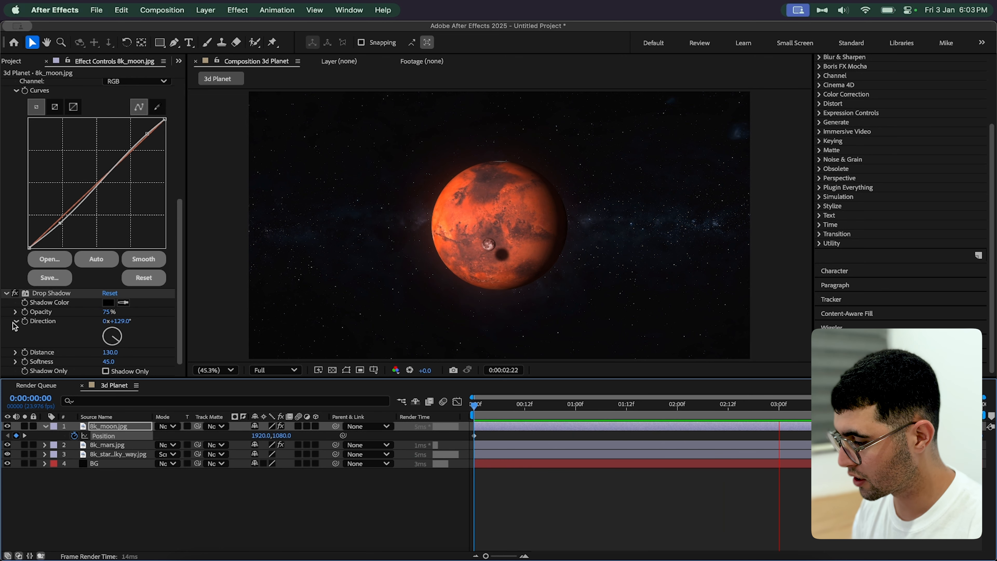
left_click(97, 498)
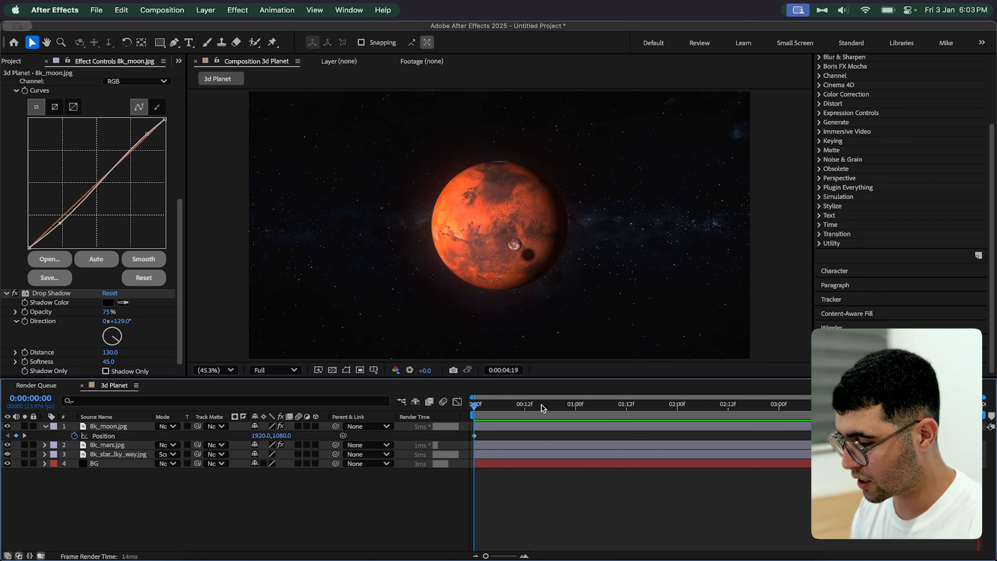
key("space")
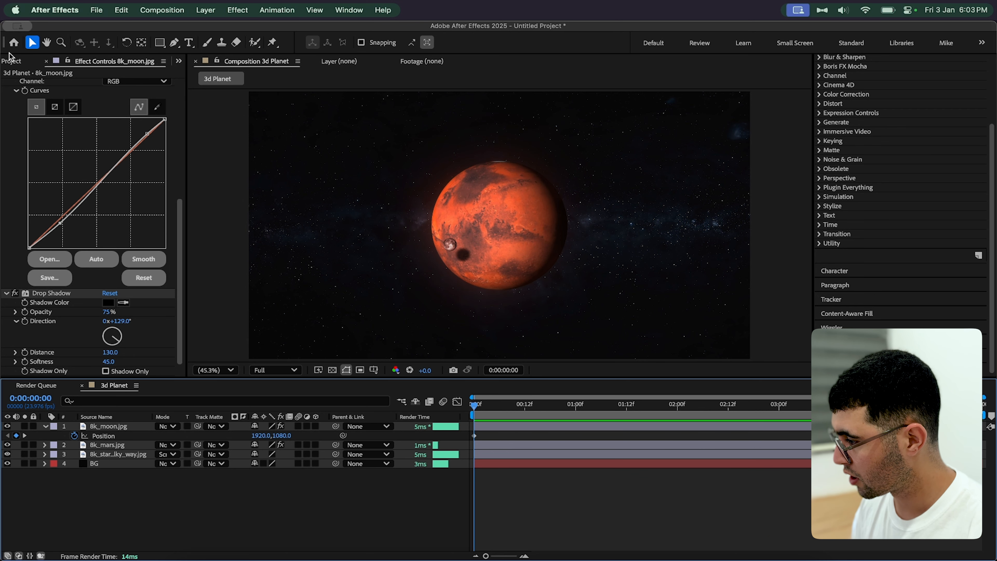
Step: Add 4k_makemake_fictional.jpg as the top layer and apply CC Sphere to it with a radius of 95
left_click(11, 61)
left_click(25, 169)
left_click_drag(26, 170, 106, 422)
key("ctrl+space")
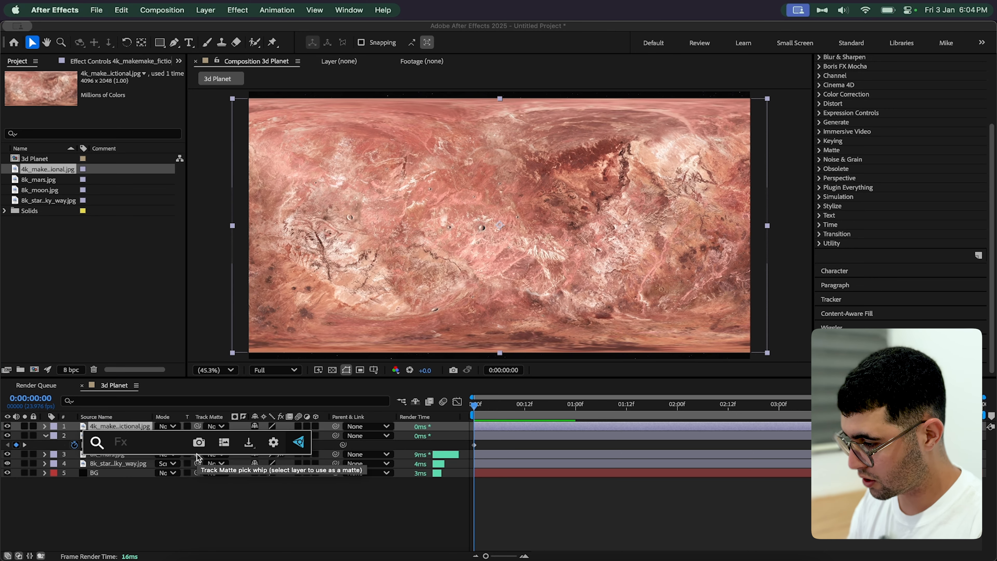
type("cc sp")
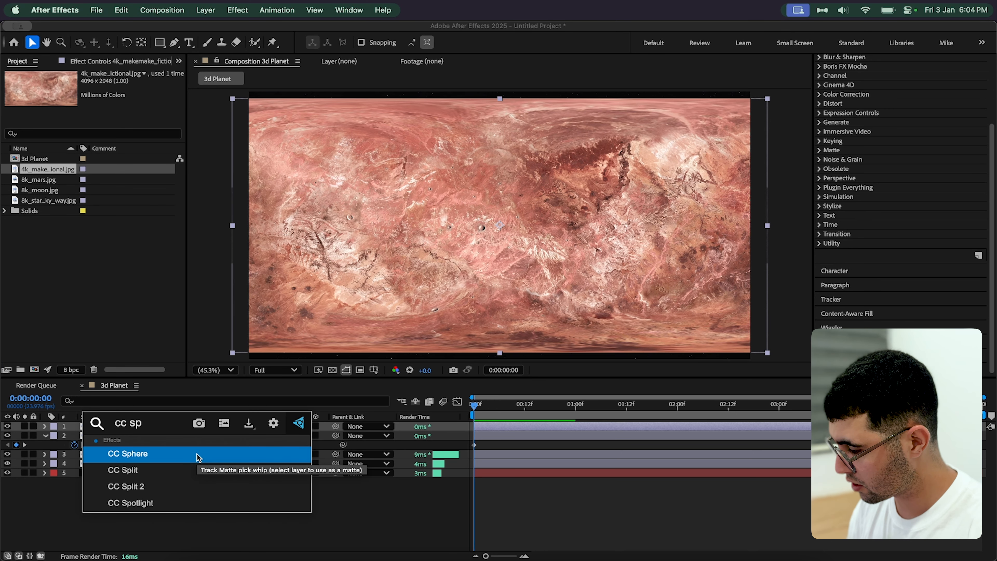
left_click(197, 457)
left_click_drag(70, 101, 49, 101)
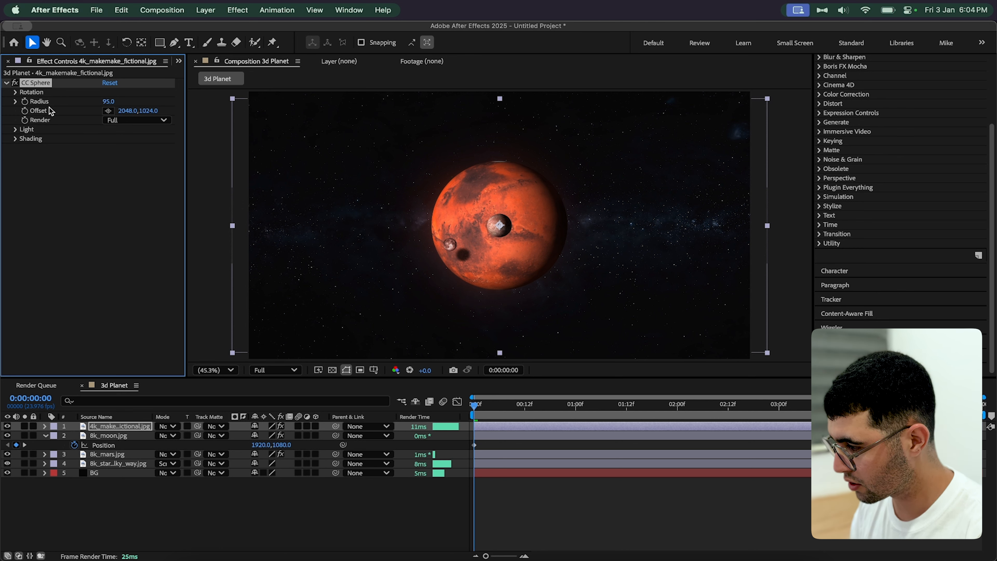
Step: Add the expression time*2 to the Makemake sphere's Y rotation
left_click(15, 93)
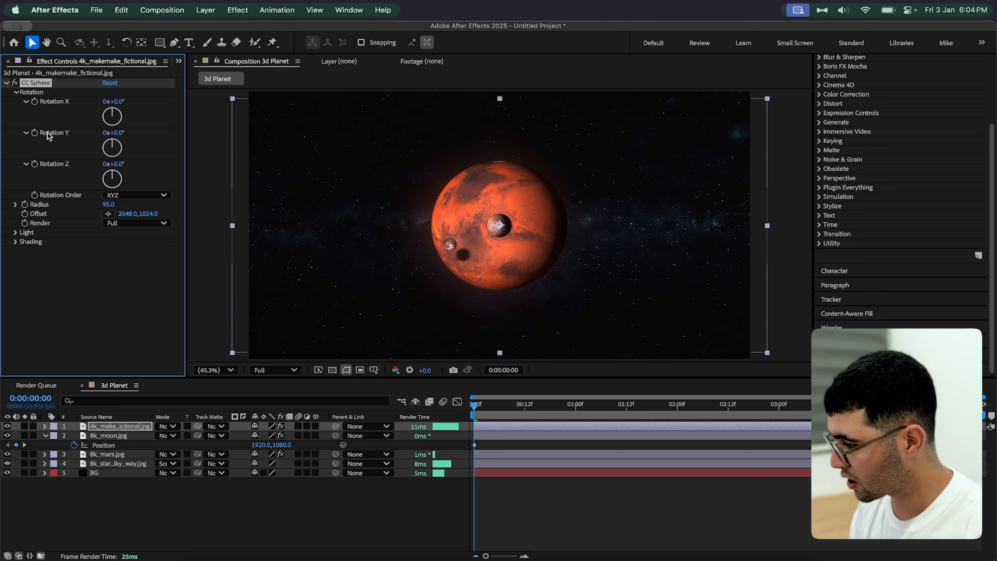
left_click(34, 133, "alt")
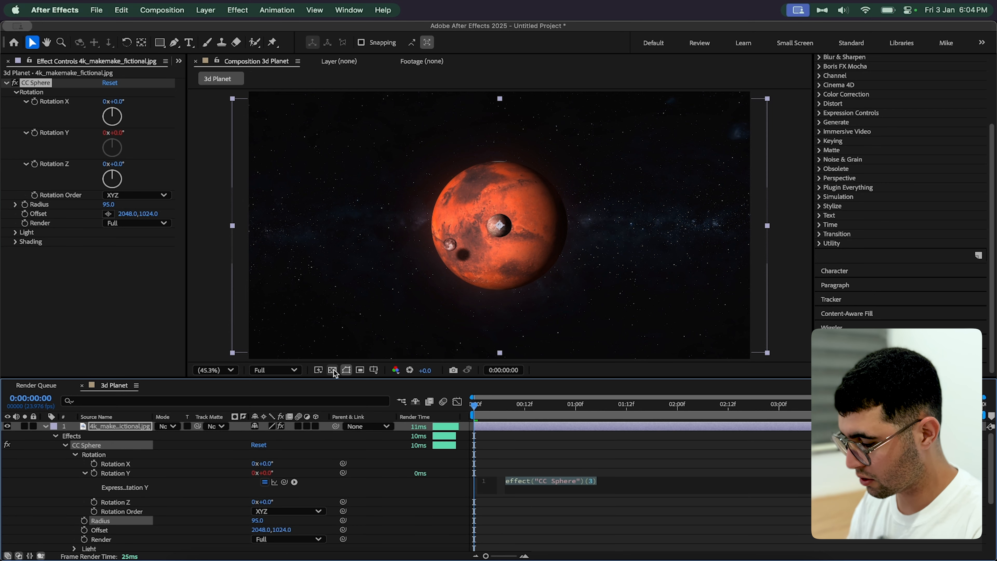
type("time")
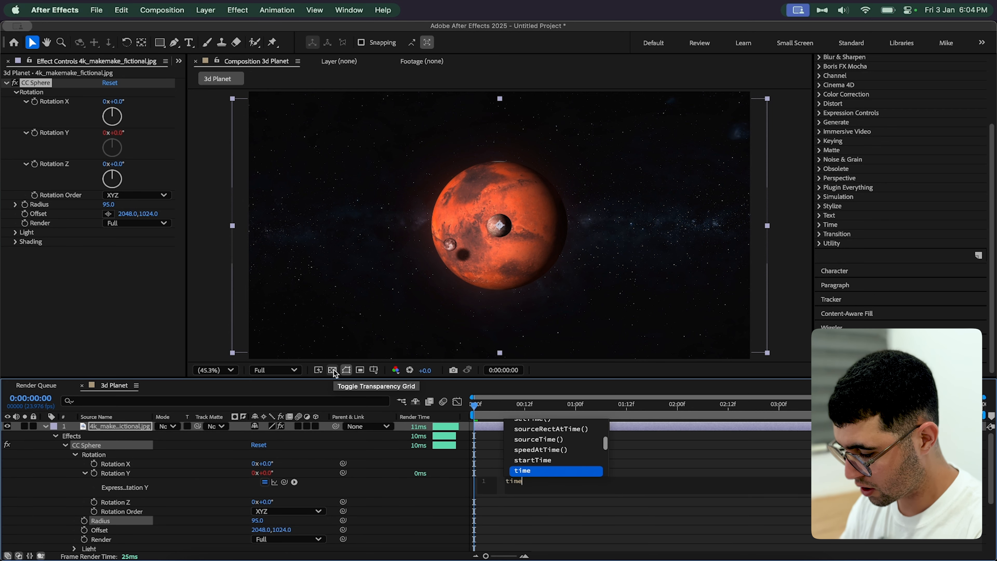
type("*")
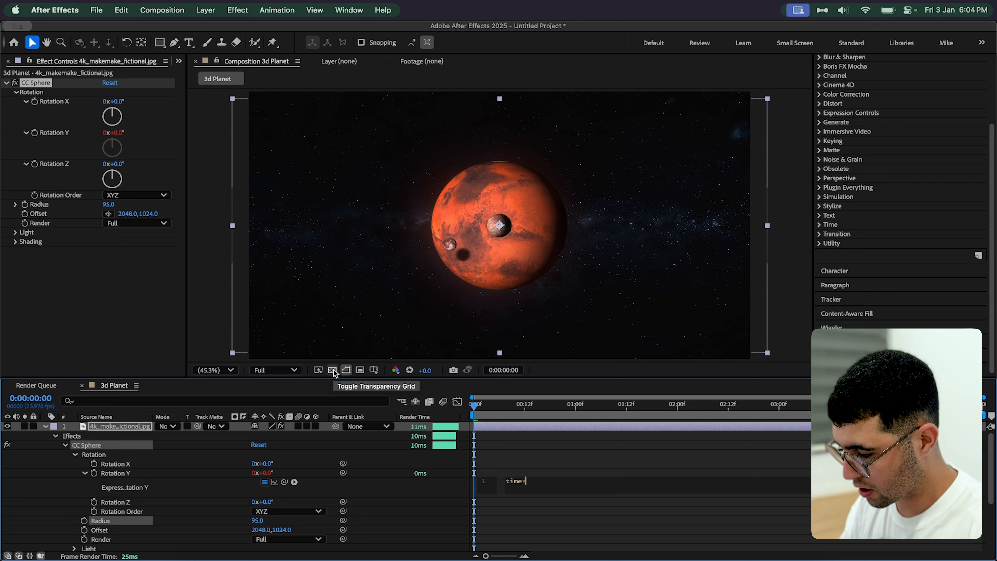
type("2")
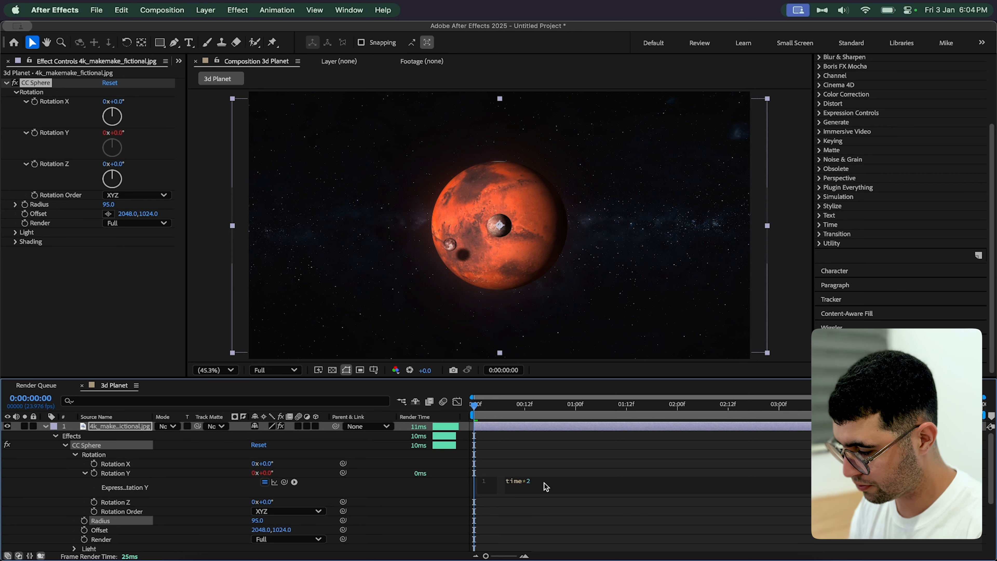
left_click(531, 457)
Step: Set the Makemake sphere's light height to 72 and specular shading to 0
left_click(15, 232)
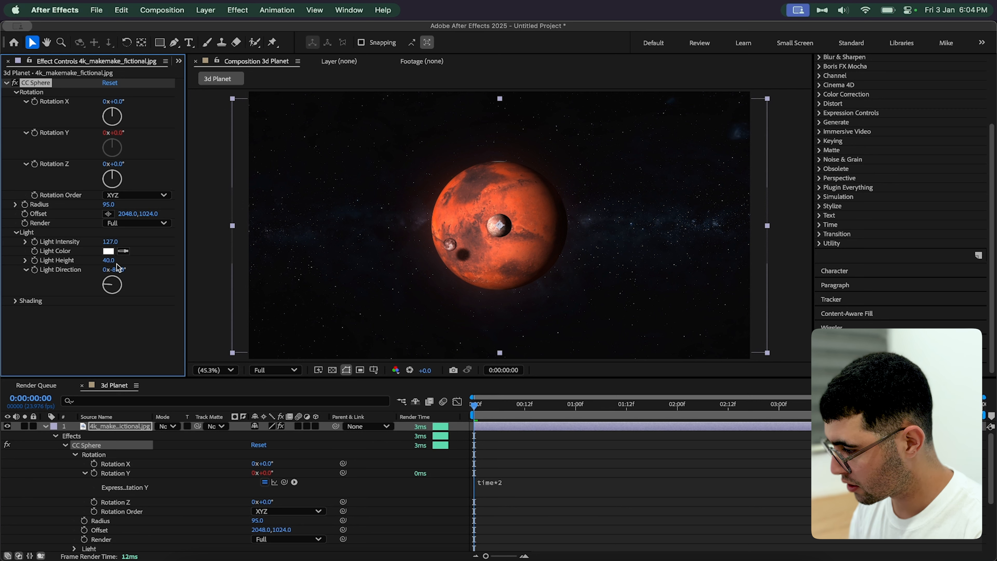
left_click_drag(109, 260, 127, 261)
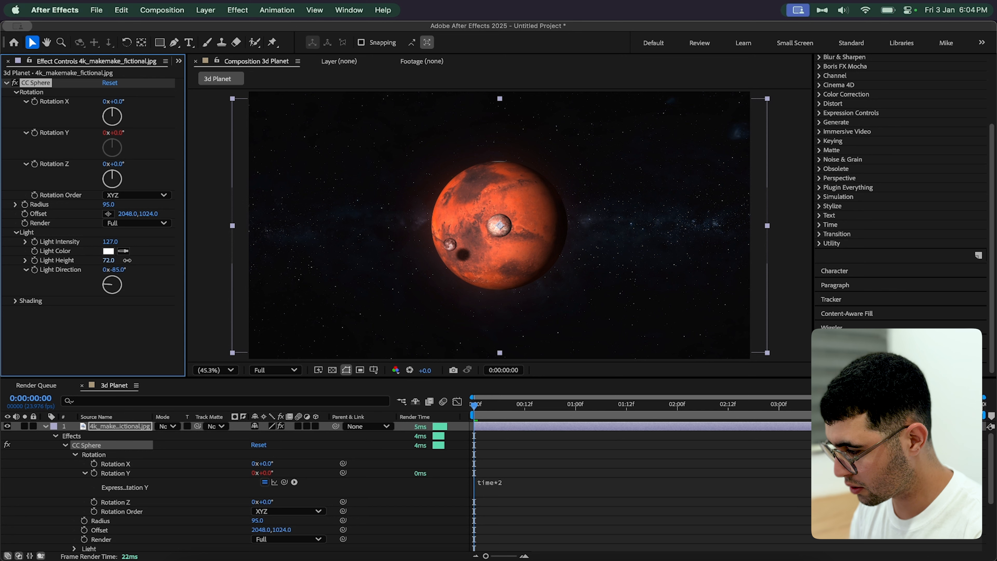
left_click(15, 301)
left_click(112, 328)
type("0")
key("Return")
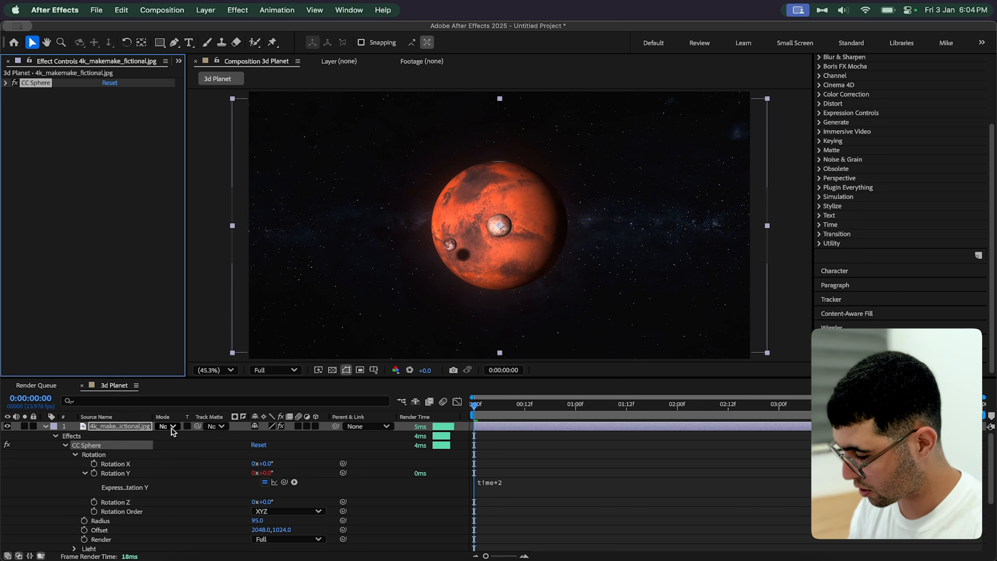
Step: Apply Curves to the Makemake layer and pull the RGB curve slightly below the diagonal to darken its tones
key("ctrl+space")
type("cr")
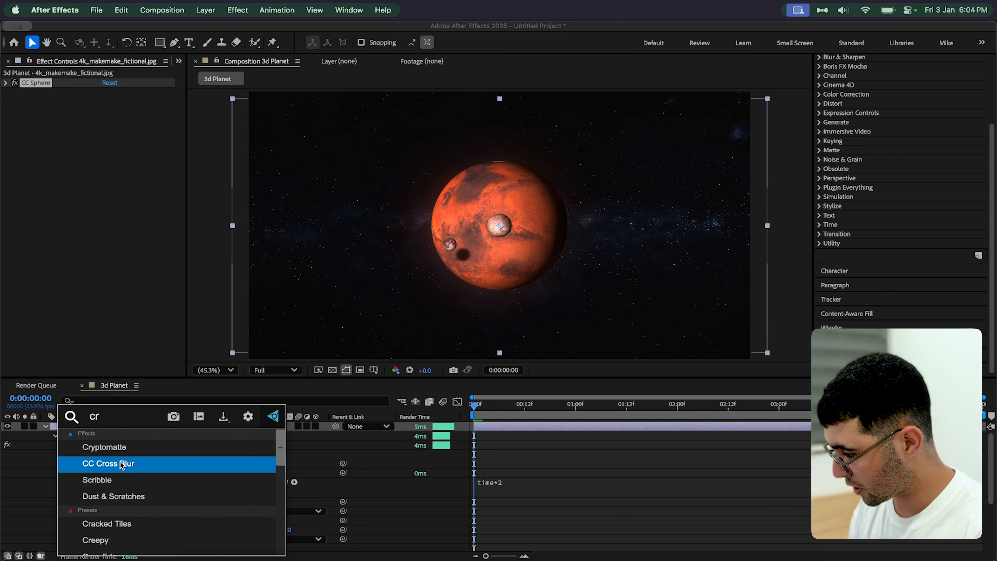
key("BackSpace")
type("ur")
key("Return")
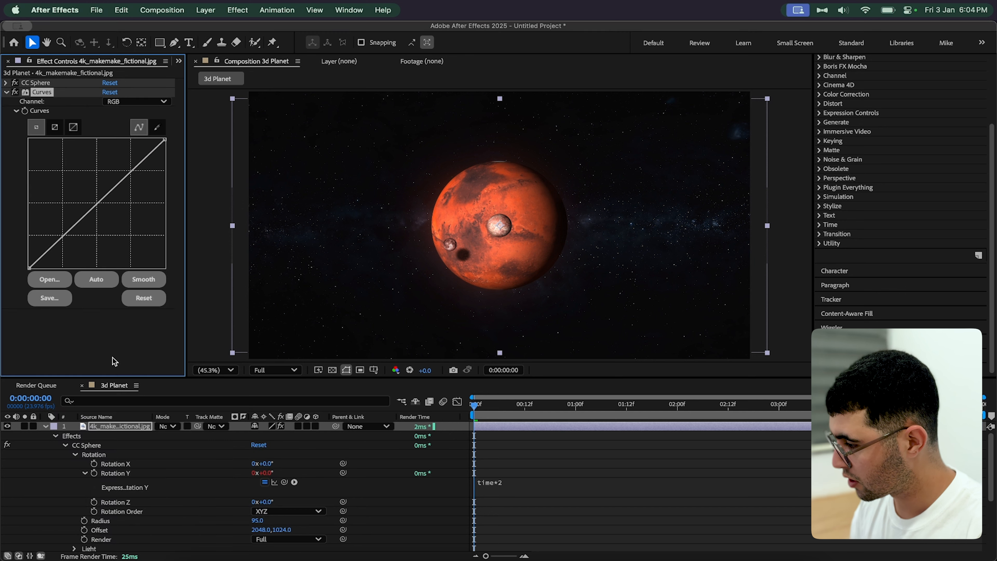
left_click_drag(148, 156, 153, 155)
left_click_drag(68, 240, 67, 237)
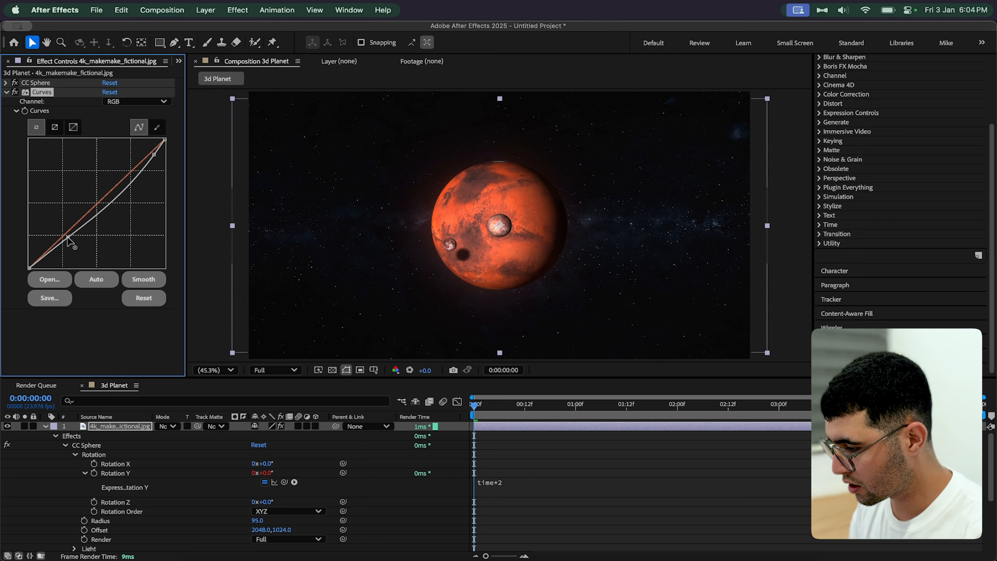
left_click(46, 426)
left_click(94, 429)
key("ctrl+space")
type("drop")
left_click(18, 463)
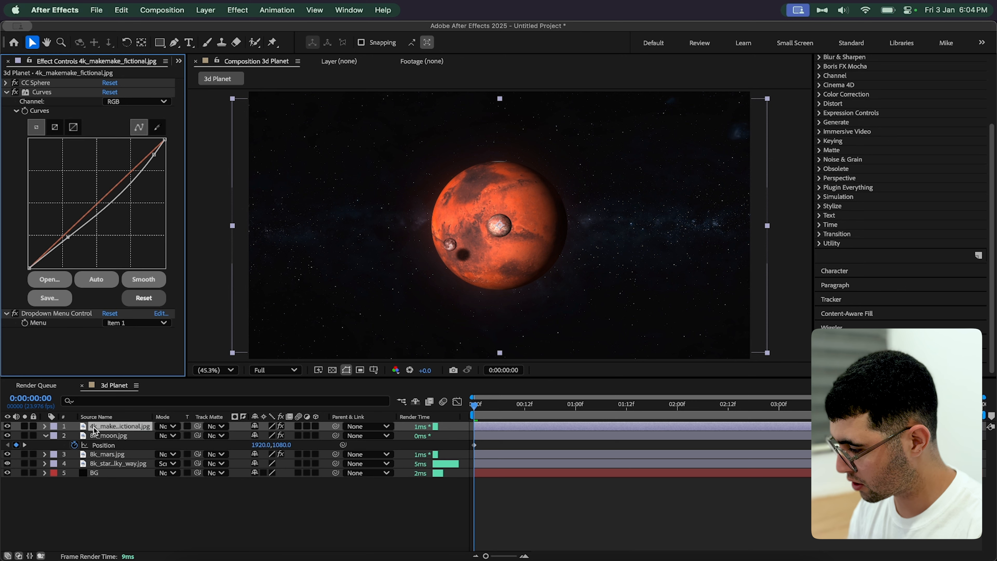
key("super+z")
Step: Apply a Drop Shadow effect to the Makemake layer with 70% opacity
key("ctrl+space")
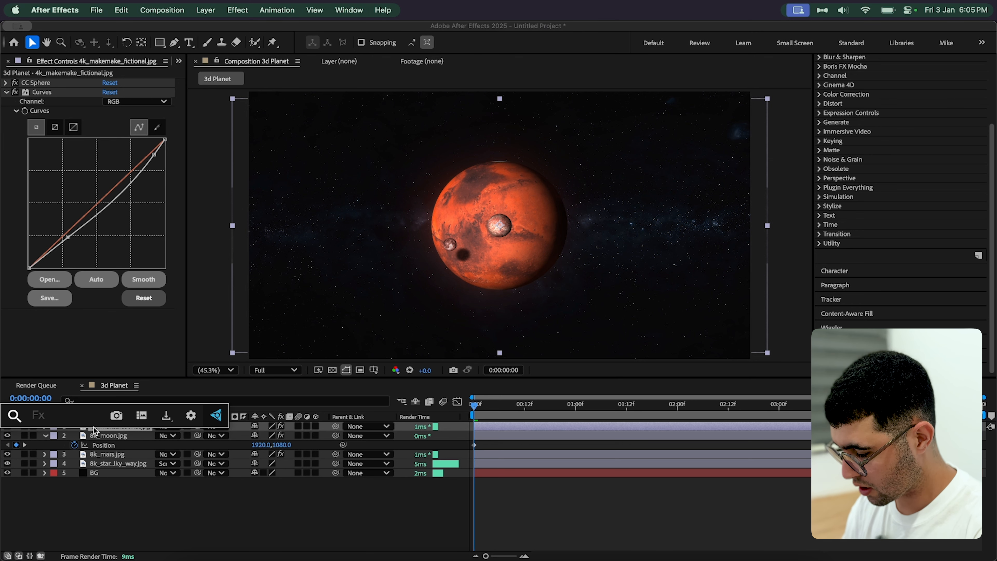
type("drop")
left_click(31, 446)
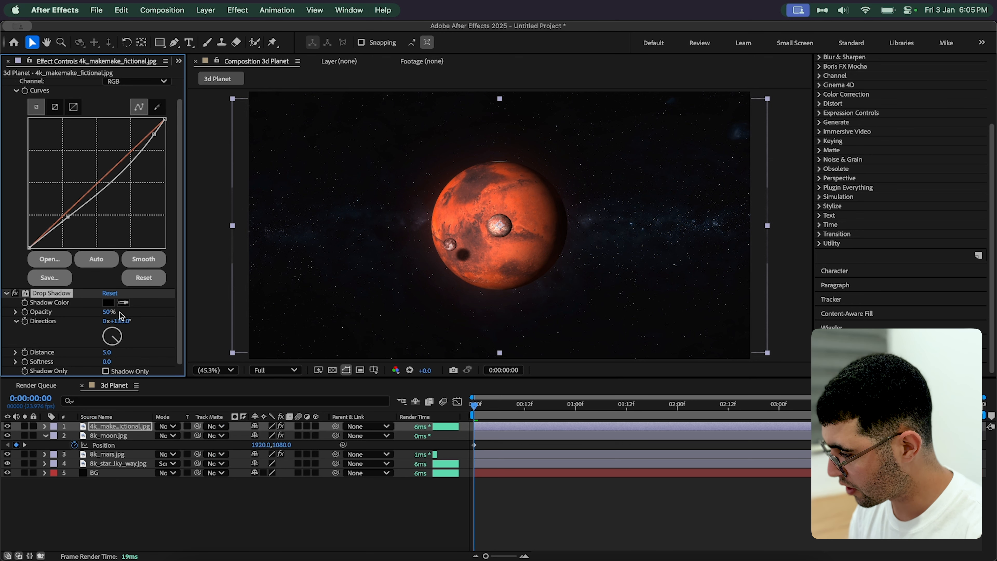
left_click(110, 313)
type("70")
key("Return")
Step: Set the Makemake layer's drop shadow to 132° direction, distance 210 and softness 50
left_click_drag(119, 321, 147, 319)
left_click_drag(107, 353, 168, 349)
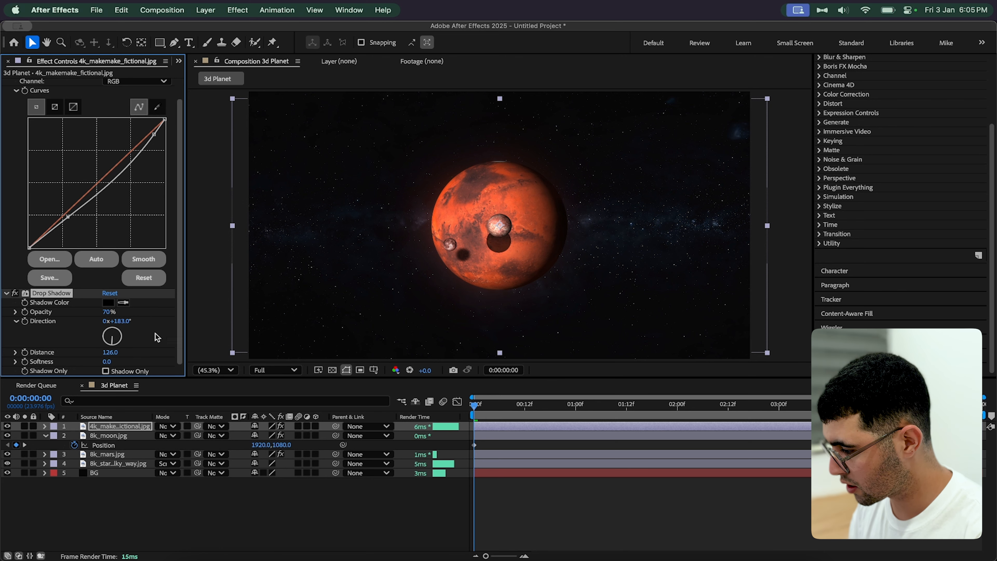
left_click_drag(118, 321, 156, 350)
mouse_move(118, 321)
left_mouse_down()
mouse_move(102, 321)
mouse_move(111, 319)
left_mouse_up()
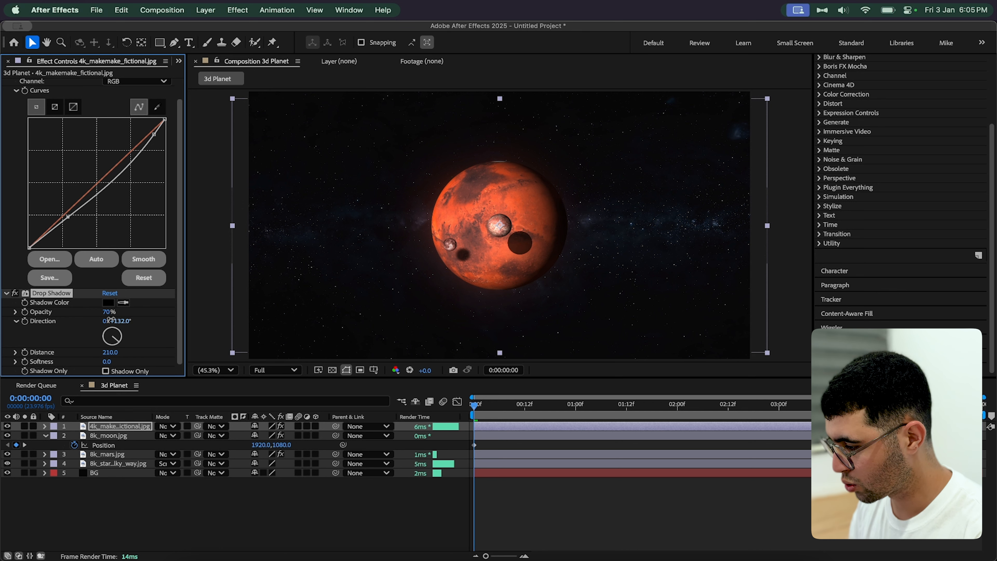
left_click_drag(106, 361, 134, 363)
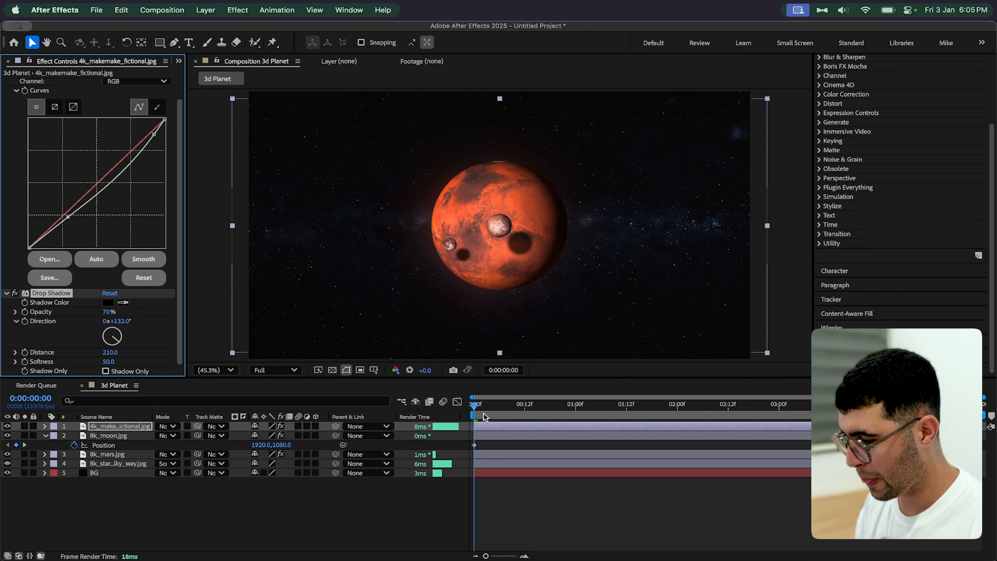
Step: Keyframe the Makemake layer's position from 1920 horizontally at the start to about 2160 at 0:00:04:23, and preview the motion
left_click(90, 429)
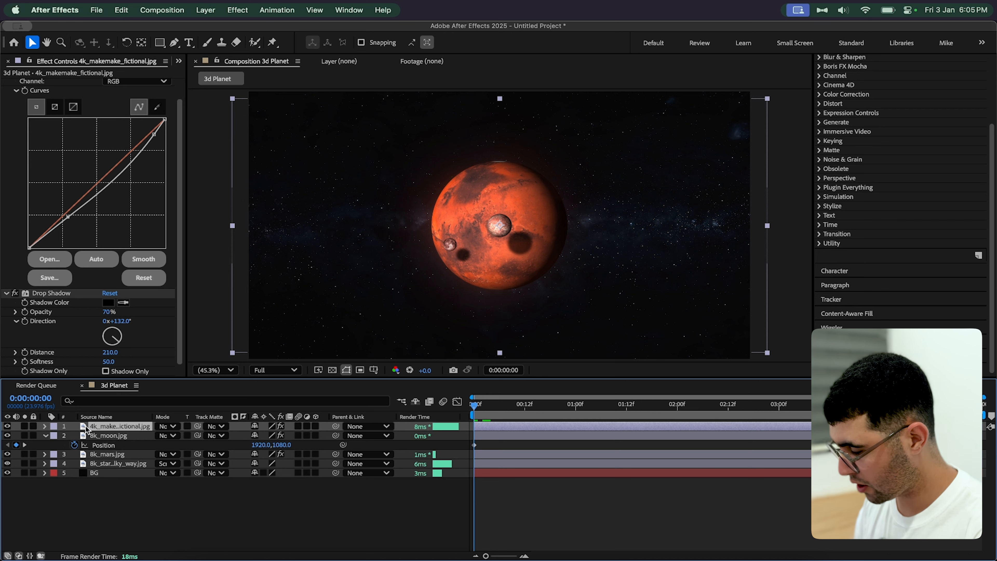
key("p")
left_click(75, 435)
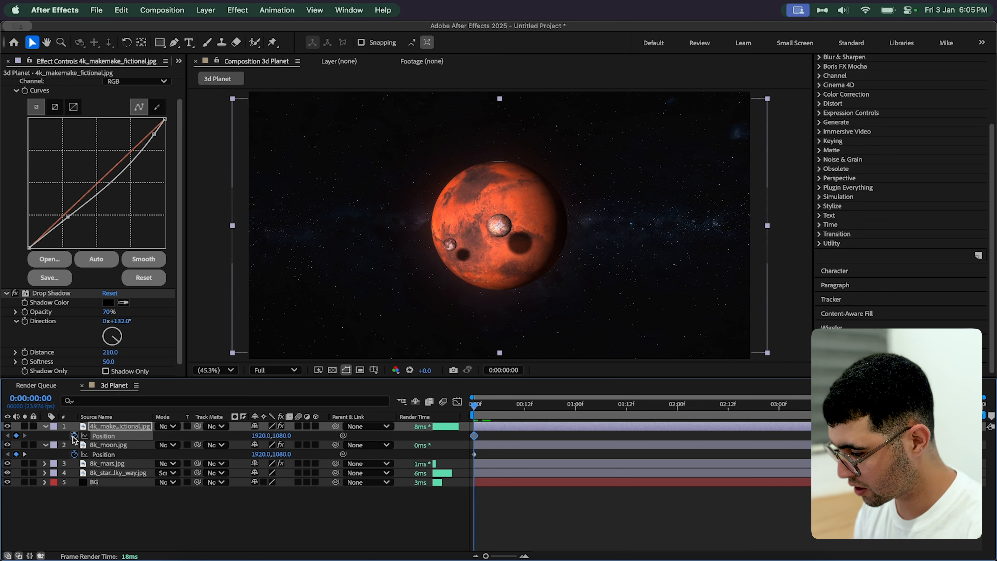
key("End")
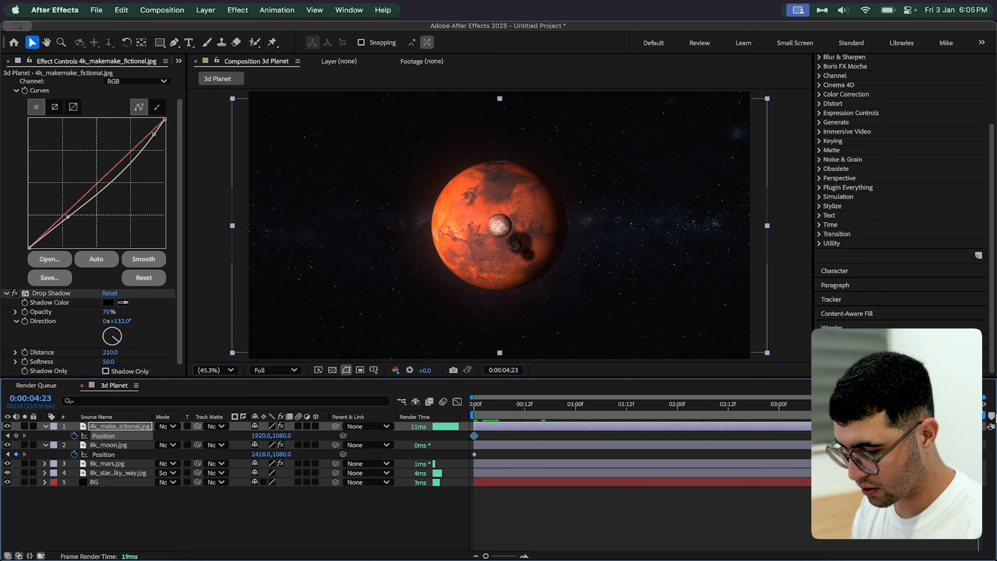
left_click_drag(259, 435, 403, 435)
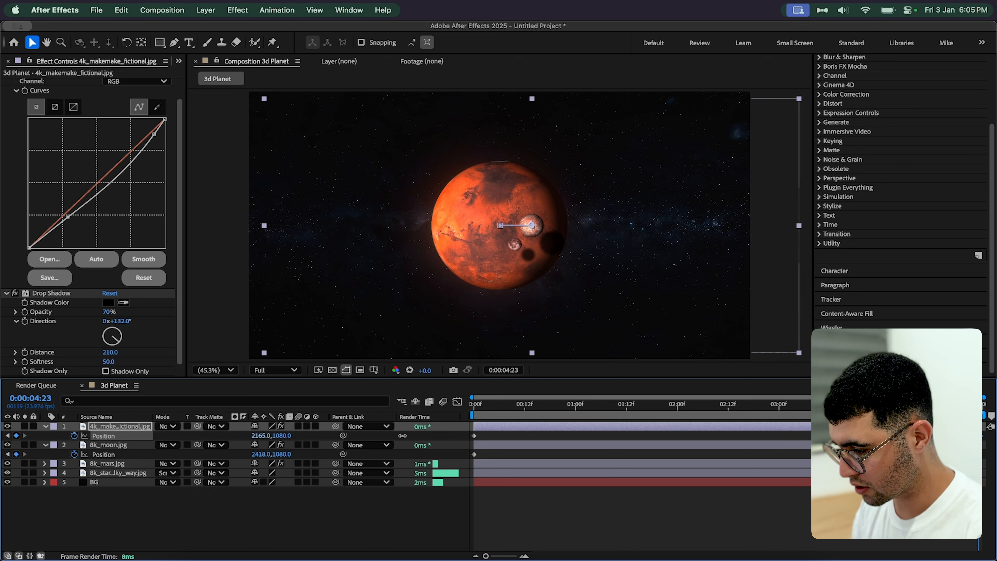
key("space")
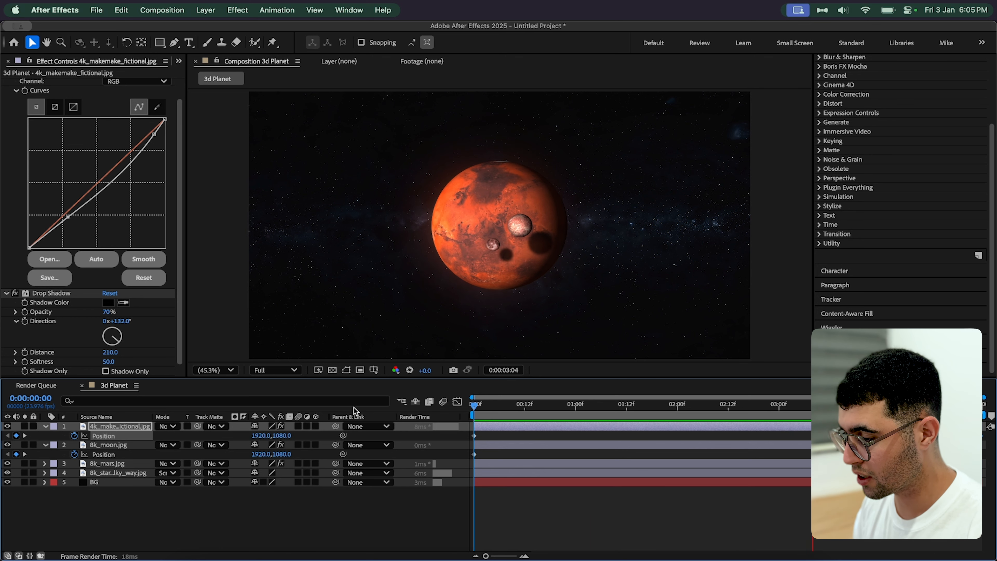
key("space")
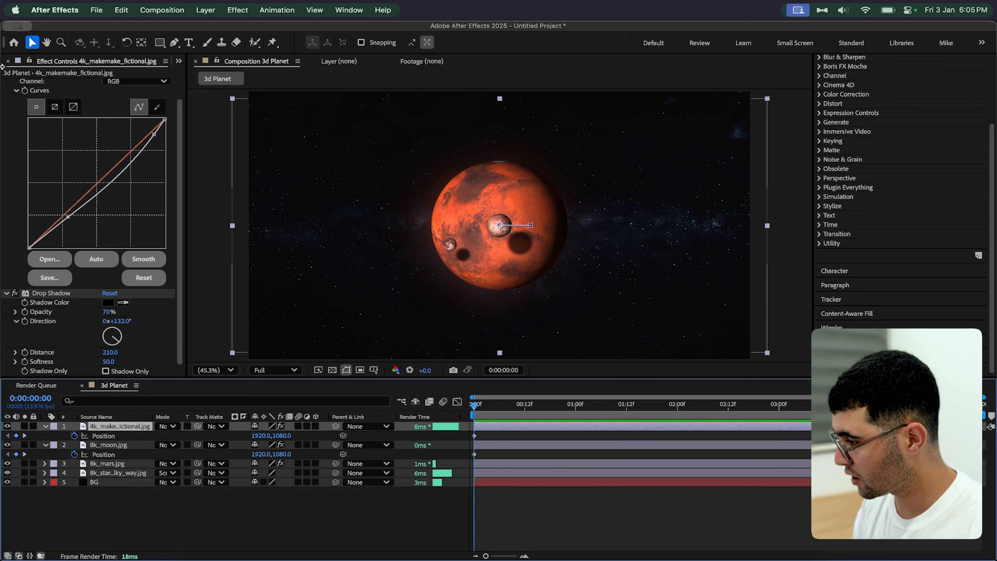
Step: Move the Makemake sphere's CC Sphere offset to about 1749, 854 over Mars's upper left and preview the animation
scroll(15, 135, "up", 1)
left_click(6, 83)
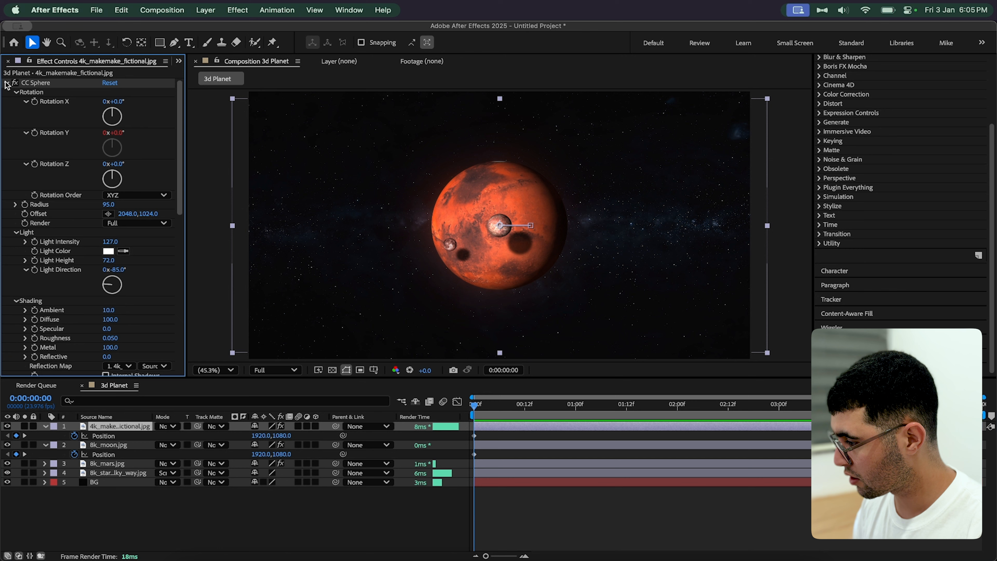
left_click(15, 92)
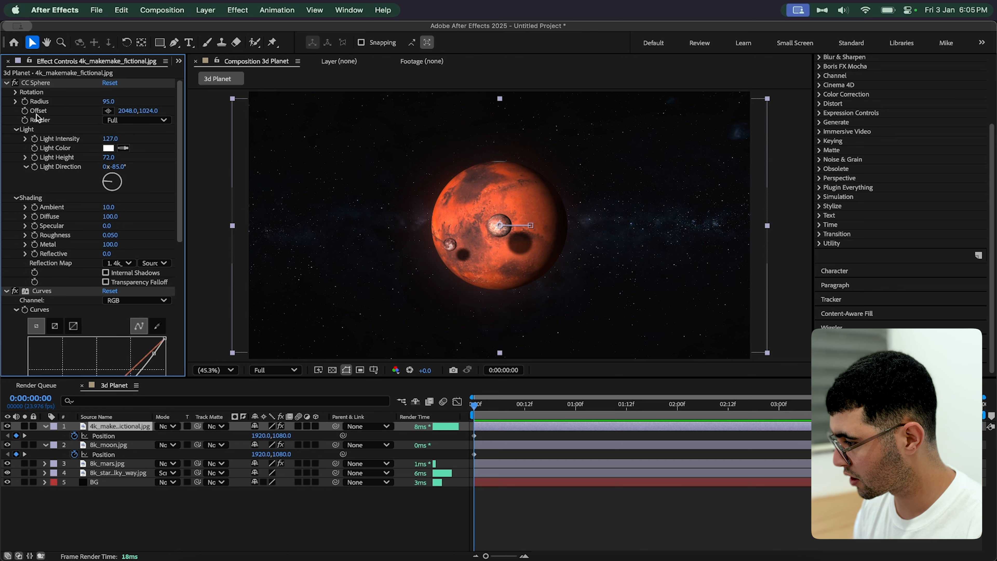
left_click(108, 110)
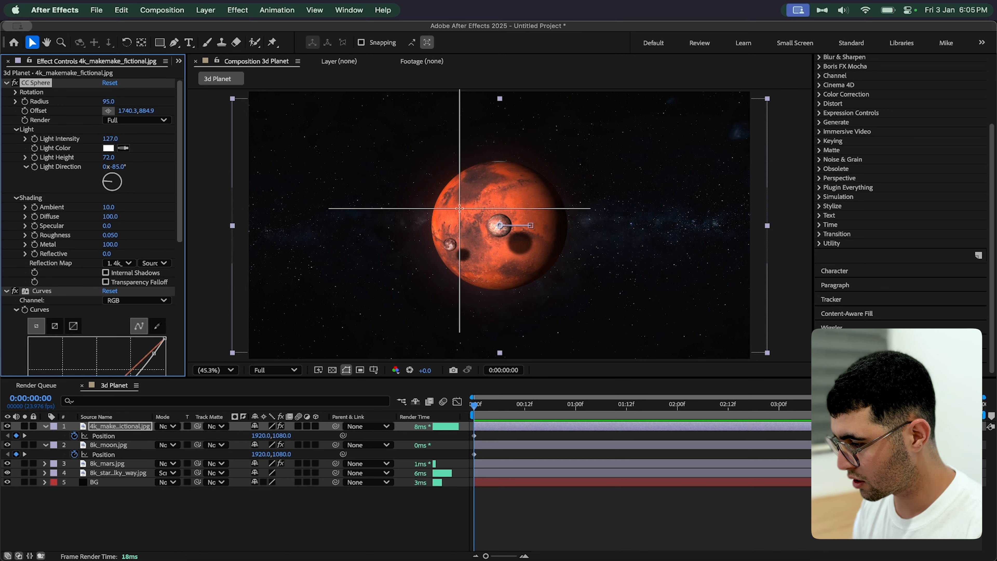
left_click(460, 204)
key("space")
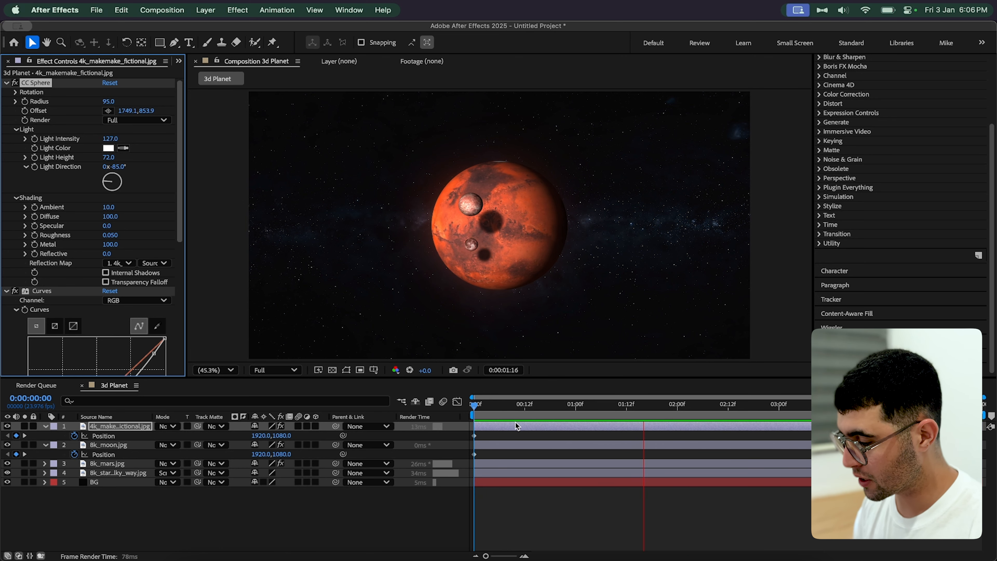
key("space")
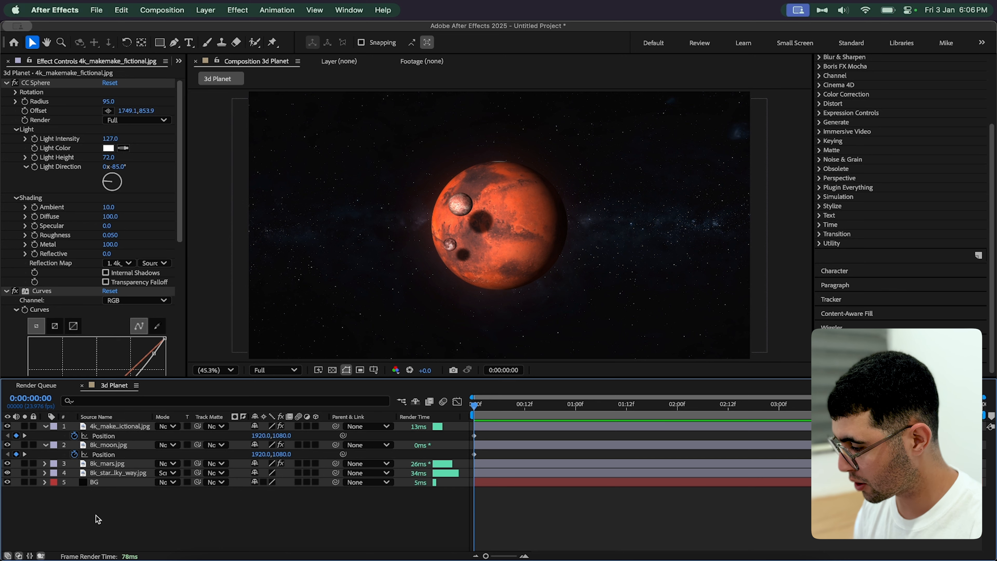
Step: Add an adjustment layer above all other layers and apply the Noise effect to it
right_click(156, 511)
mouse_move(229, 423)
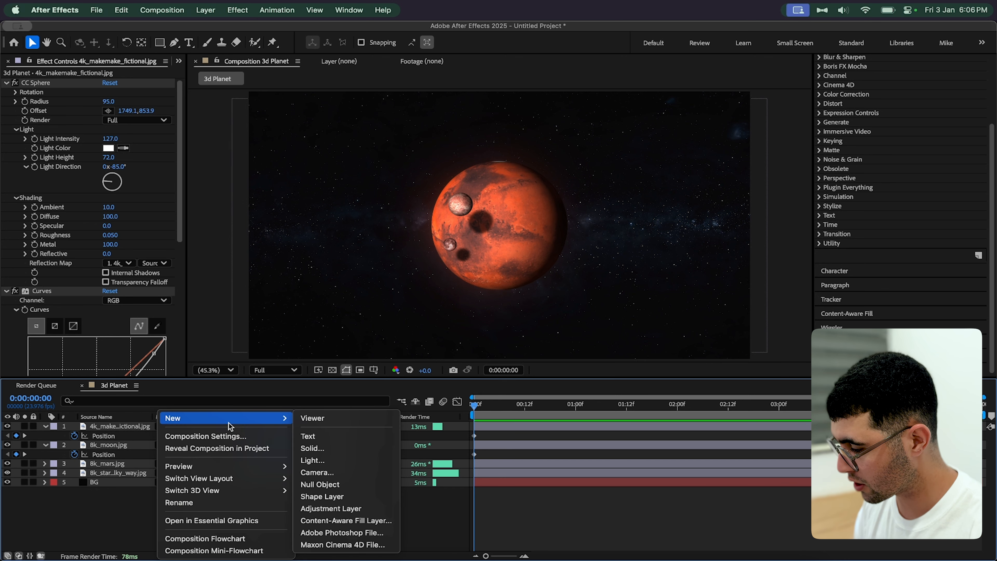
left_click(361, 509)
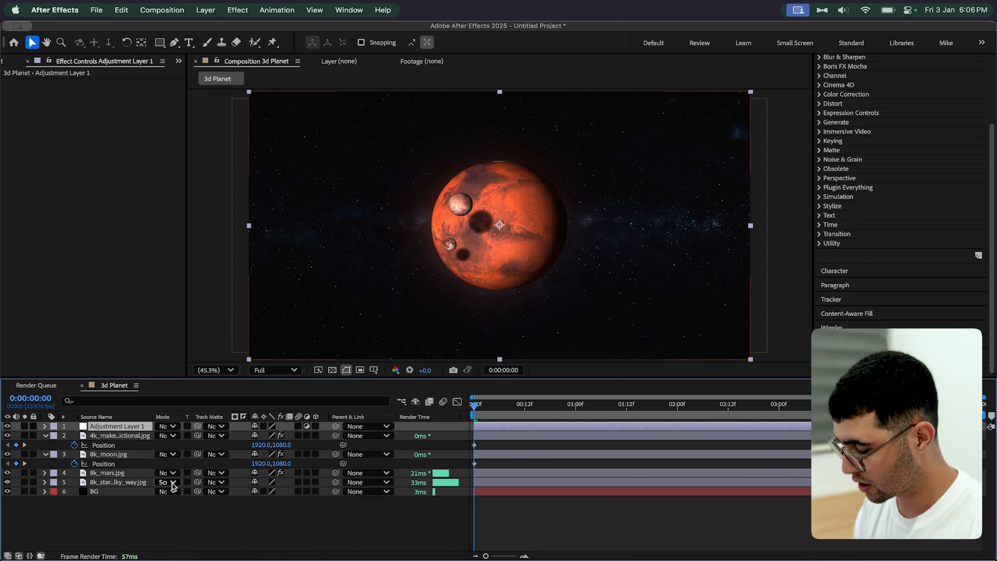
key("ctrl+space")
type("noise")
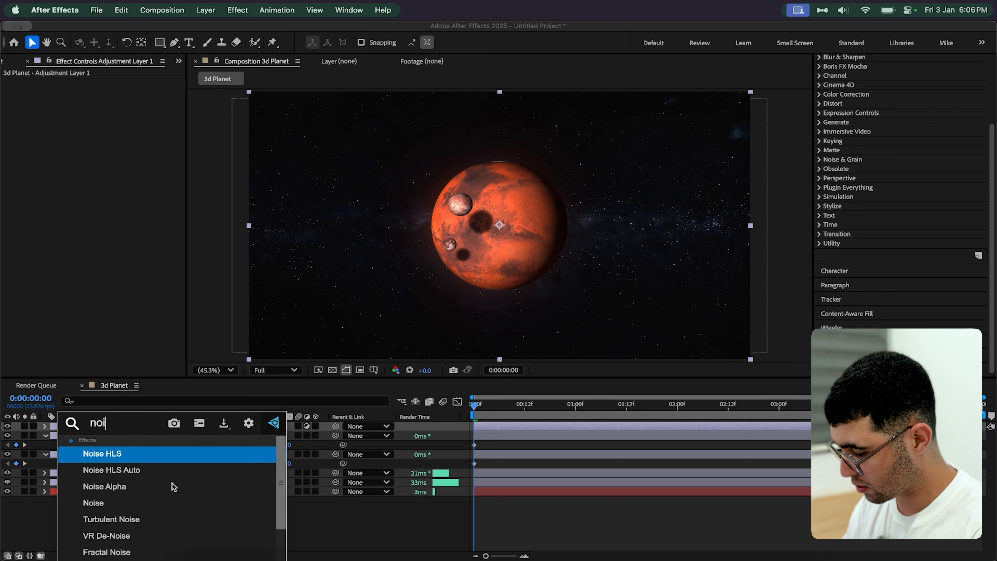
key("Down")
key("Down")
key("Down")
key("Down")
left_click(104, 506)
Step: Set the adjustment layer's amount of noise to 15% and preview the composition
left_click(107, 93)
key("Return")
key("space")
key("space")
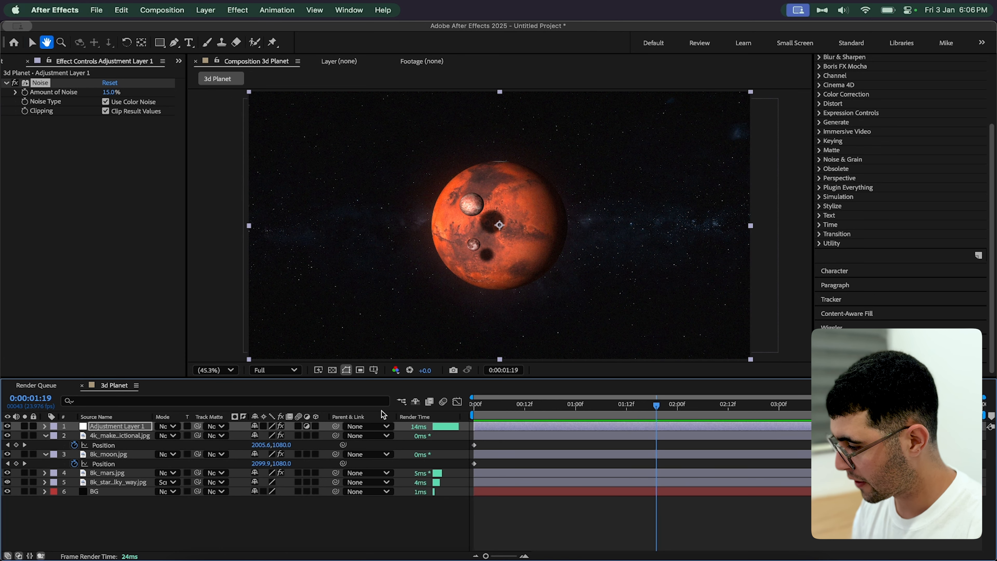
Step: Create a composition-sized white (FFFFFF) solid named "Far starts"
left_click(103, 528)
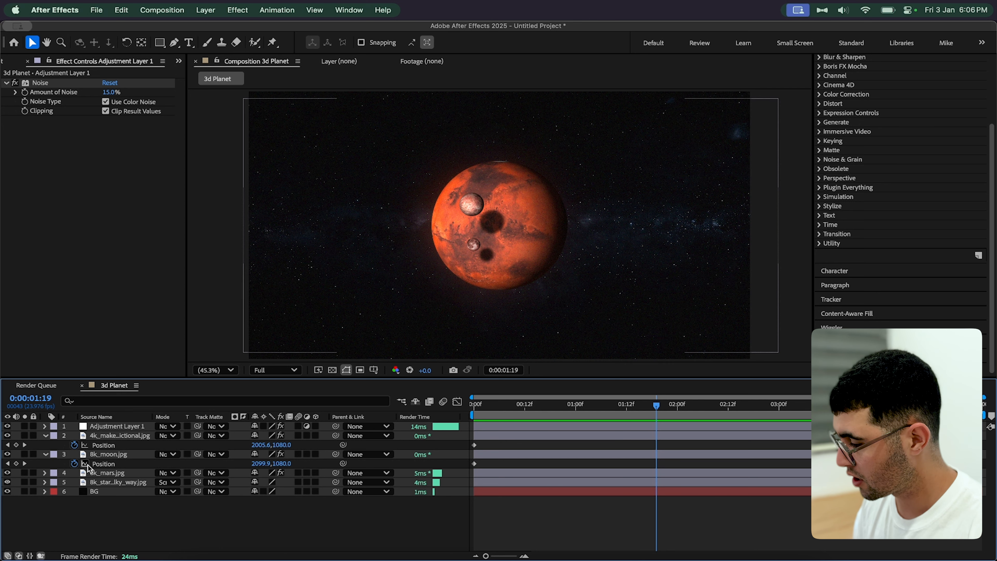
right_click(162, 511)
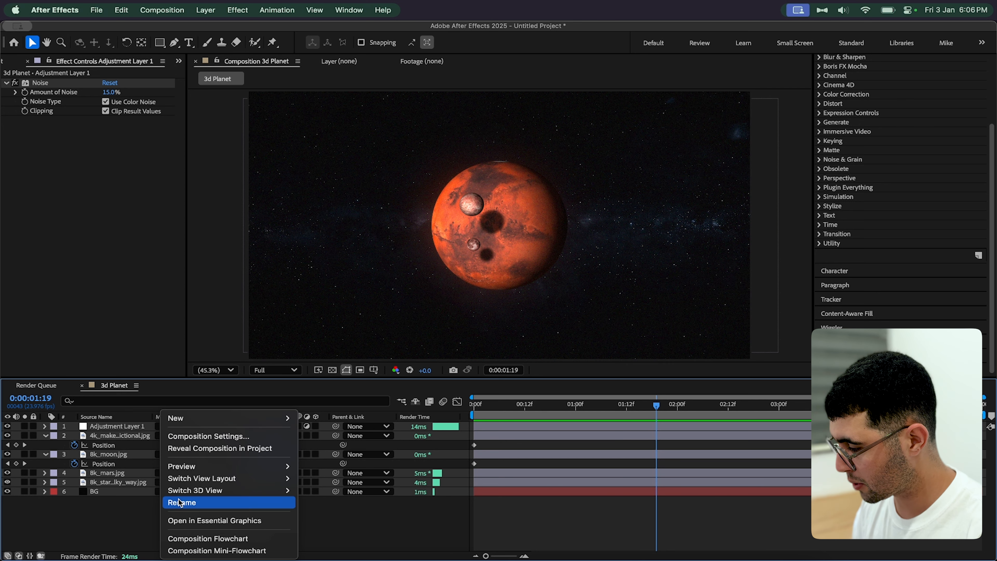
mouse_move(203, 418)
left_click(332, 451)
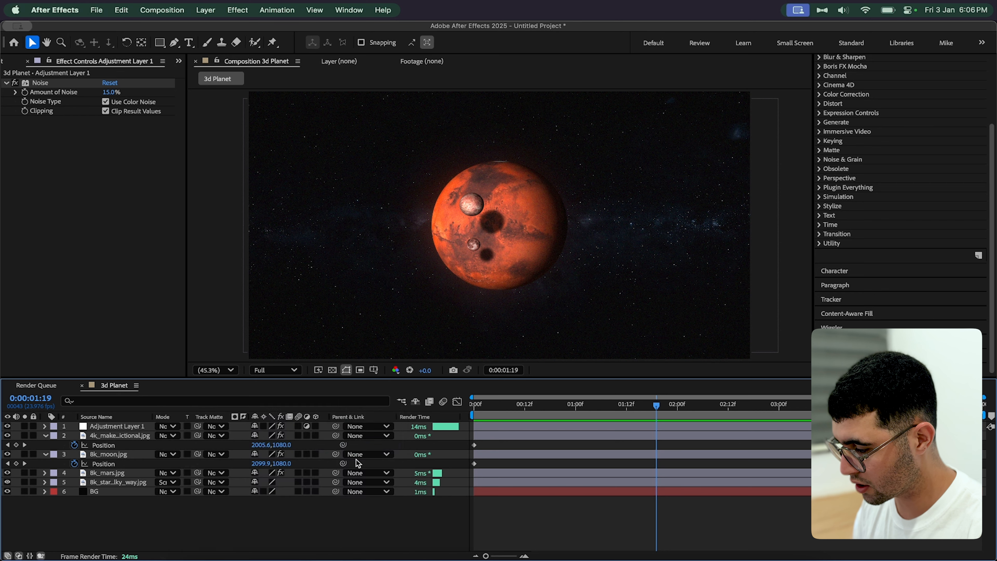
left_click(494, 378)
type("FFFFFF")
key("Tab")
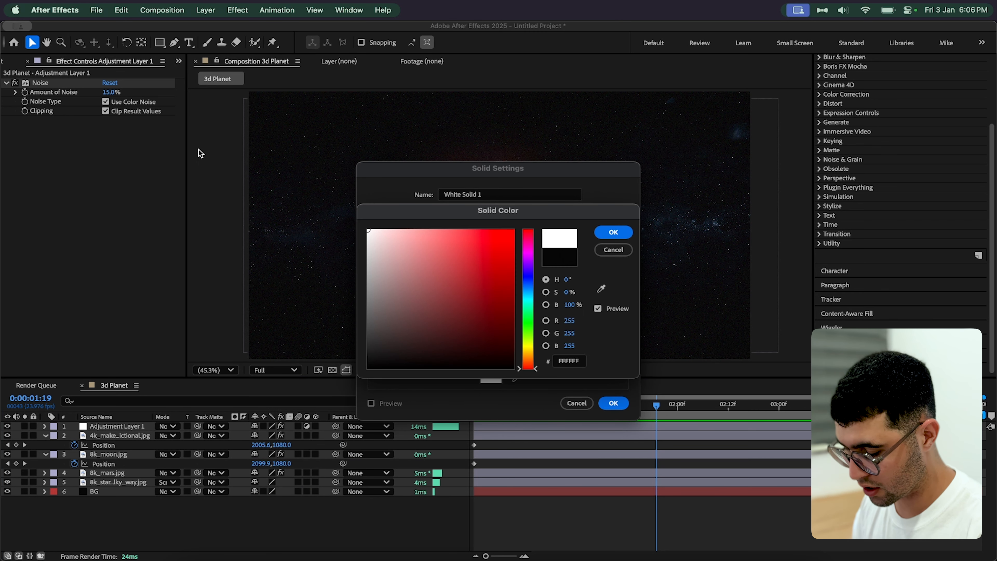
key("Return")
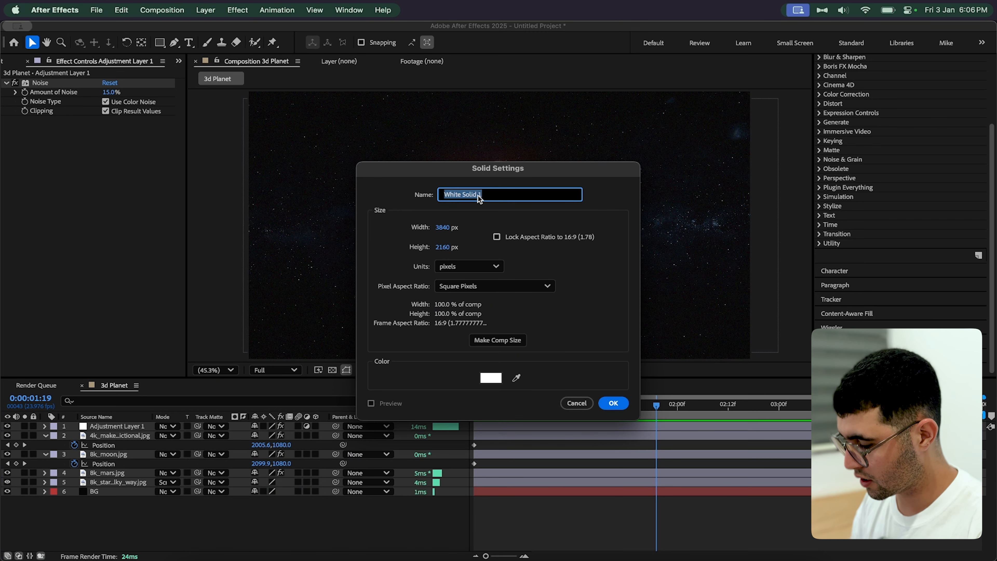
type("F")
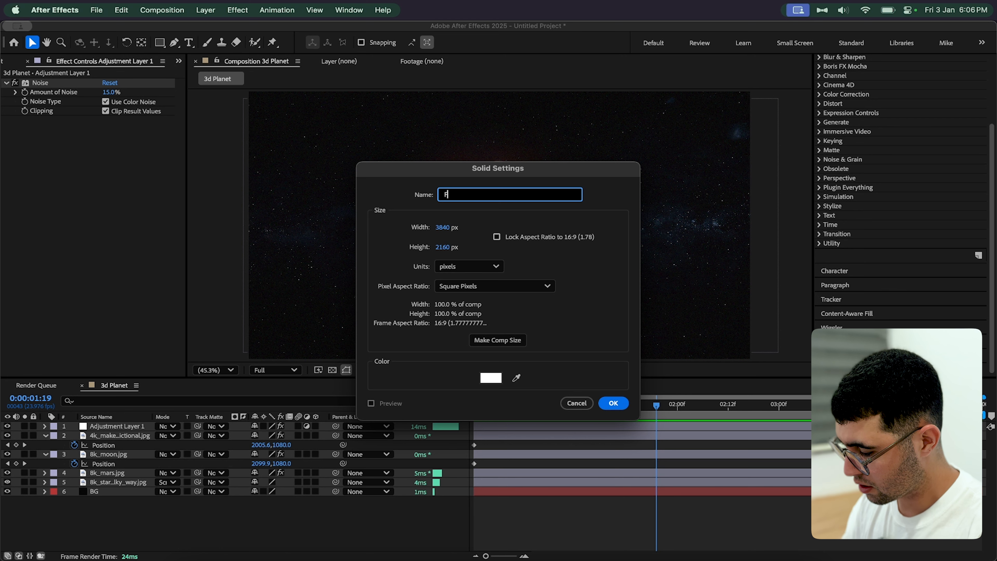
type("ar start")
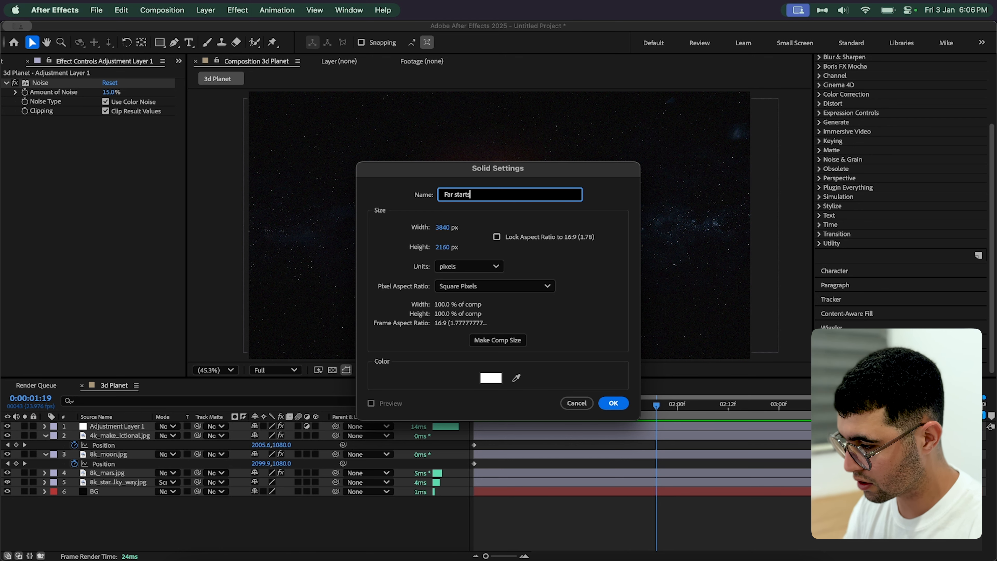
type("s")
key("Return")
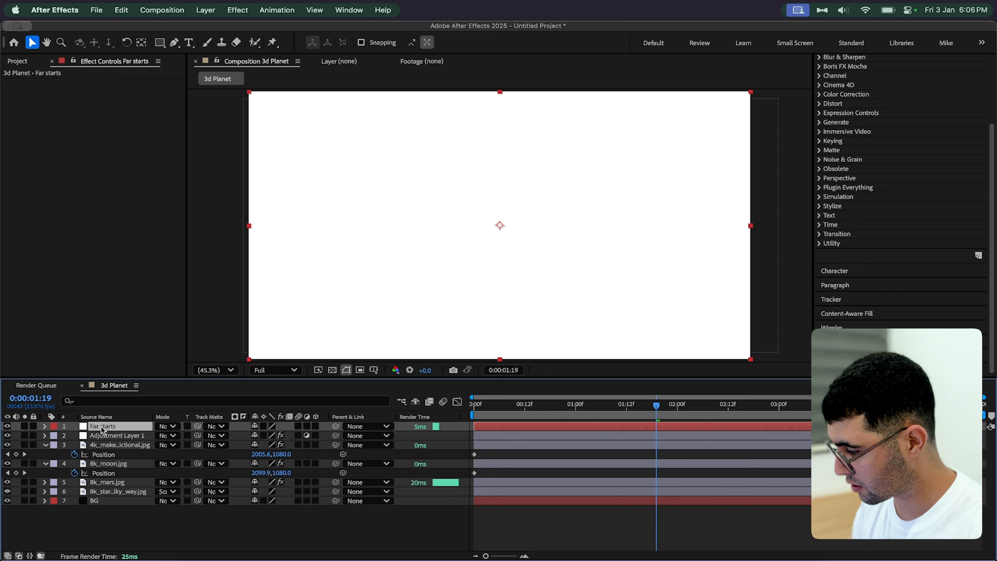
Step: Rename the white solid layer as "far stars"
key("Return")
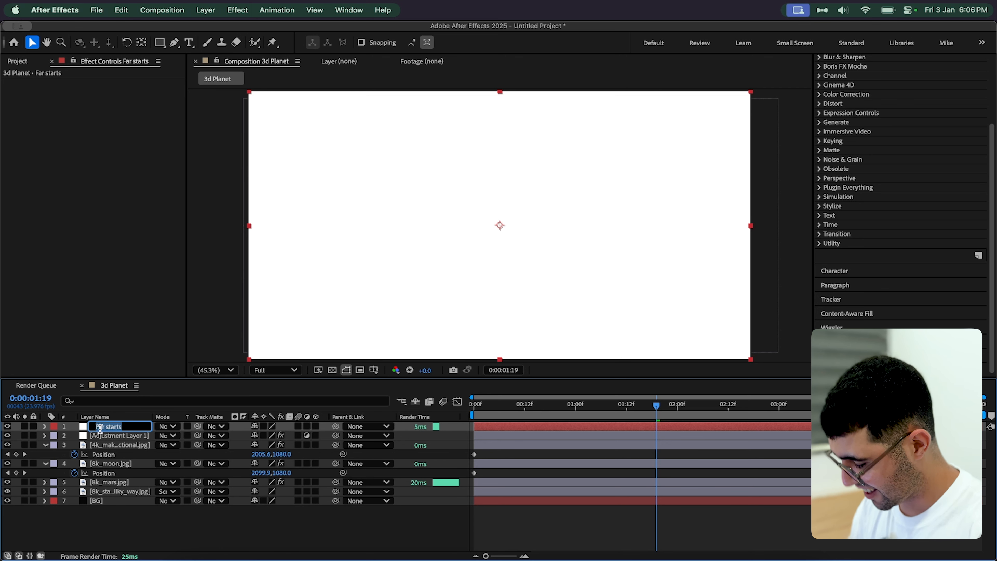
type("far stars")
key("Return")
Step: Apply CC Star Burst to the far stars layer with grid spacing 1 and size 35
key("ctrl+space")
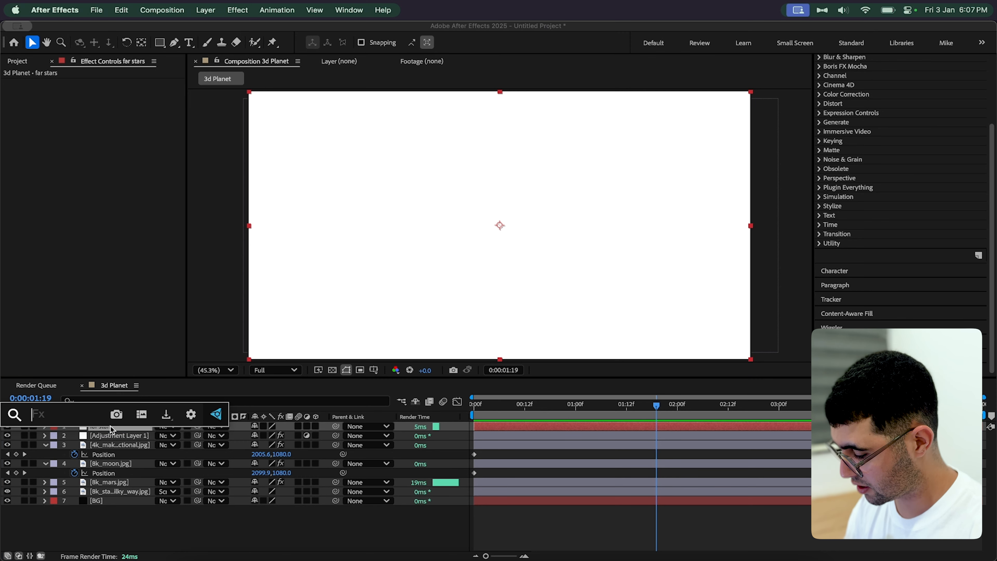
type("cc star")
key("Return")
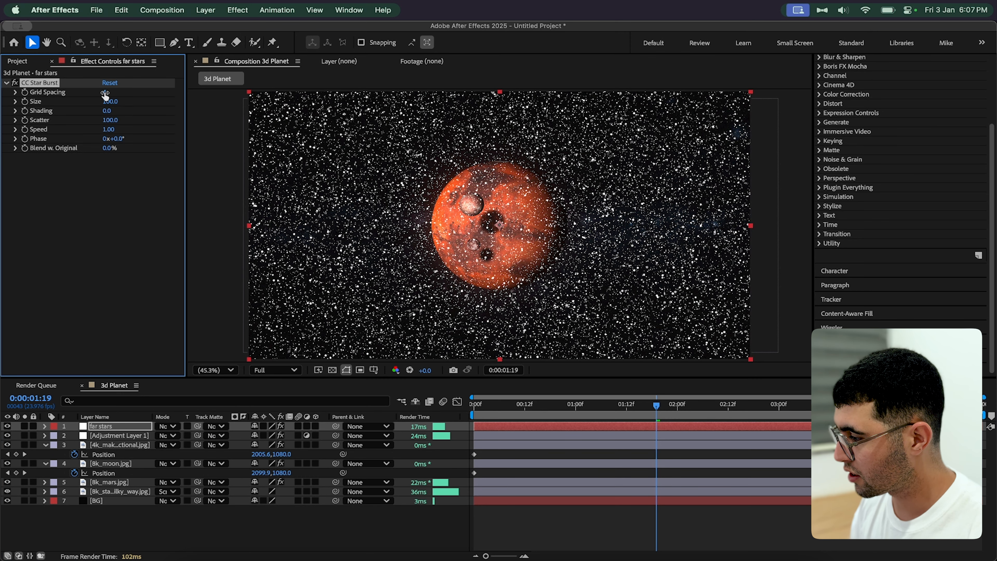
left_click_drag(104, 92, 2, 104)
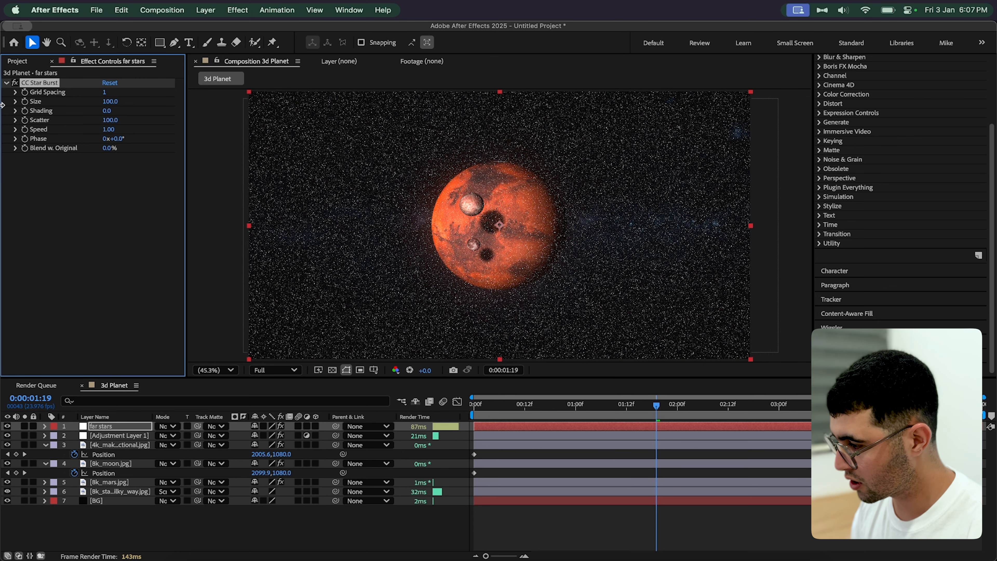
left_click(110, 102)
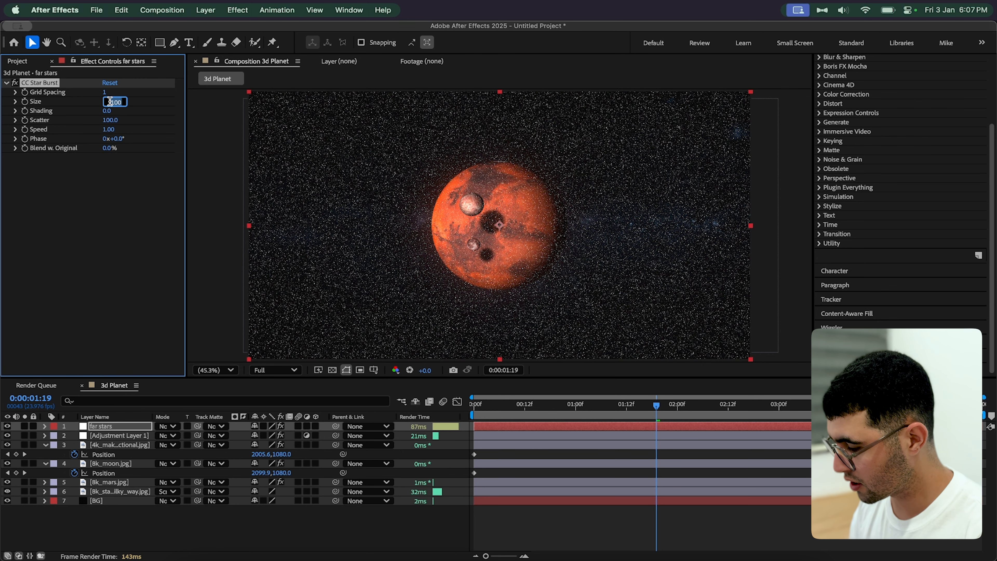
type("20")
key("Return")
left_click_drag(108, 103, 119, 104)
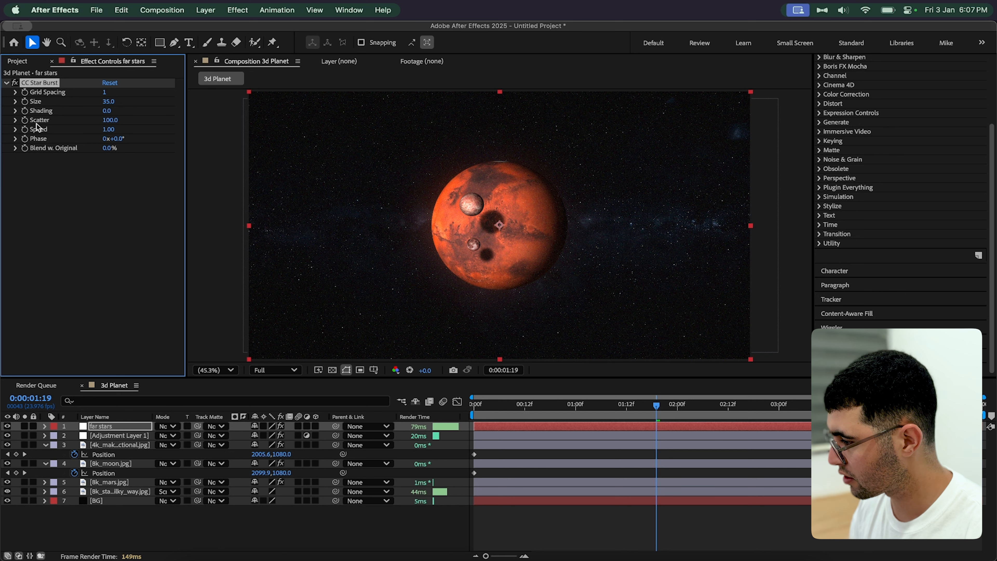
Step: Set the far stars' CC Star Burst speed to 0 and scatter to 115
left_click(109, 130)
type("0")
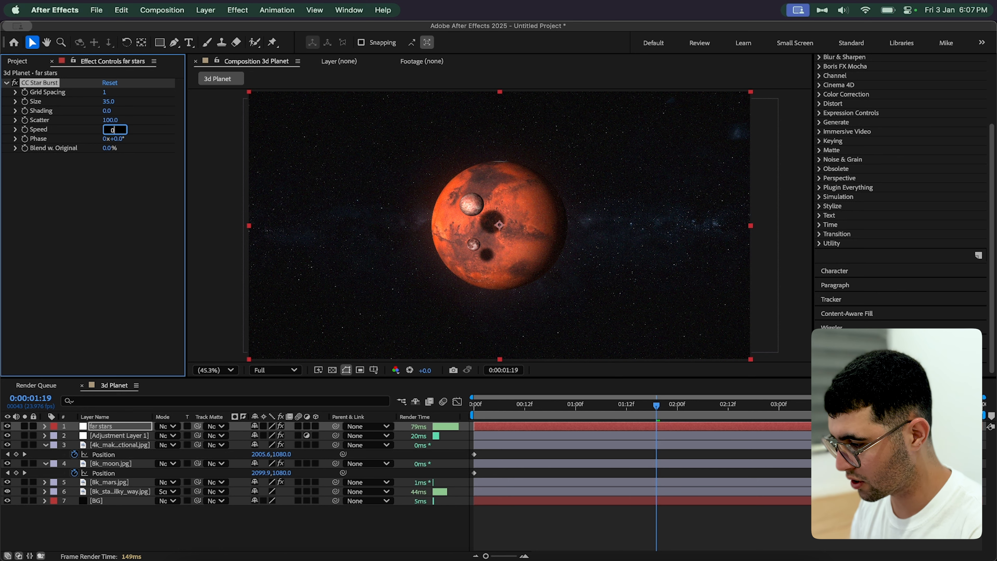
key("Return")
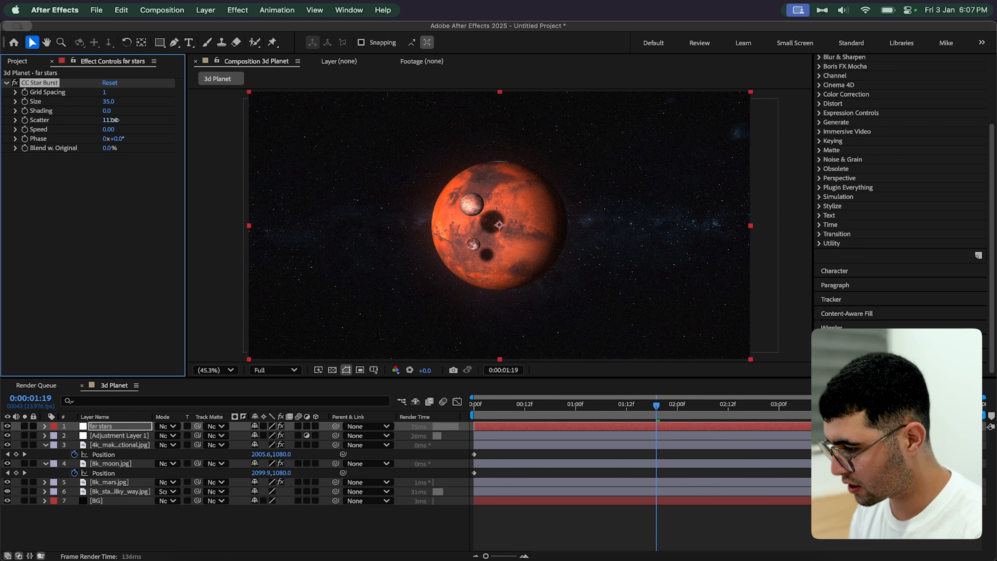
left_click_drag(114, 120, 117, 120)
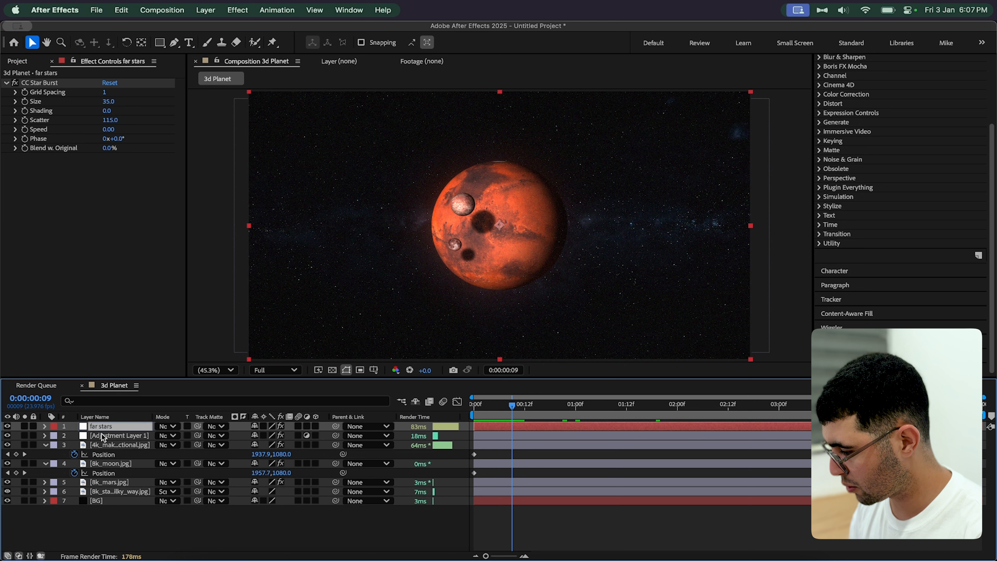
Step: Move the far stars layer directly below the Mars layer and compare the background with it hidden and shown
left_click_drag(103, 437, 103, 492)
left_click(7, 483)
left_click(7, 483)
left_click(7, 482)
left_click(8, 483)
left_click(8, 483)
left_click(7, 483)
scroll(374, 167, "up", 4)
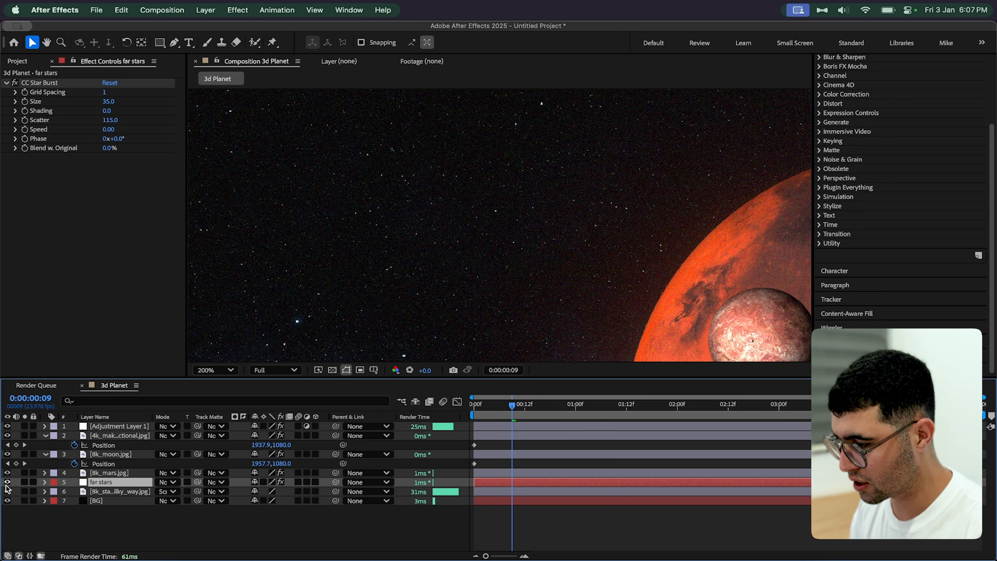
left_click(199, 370)
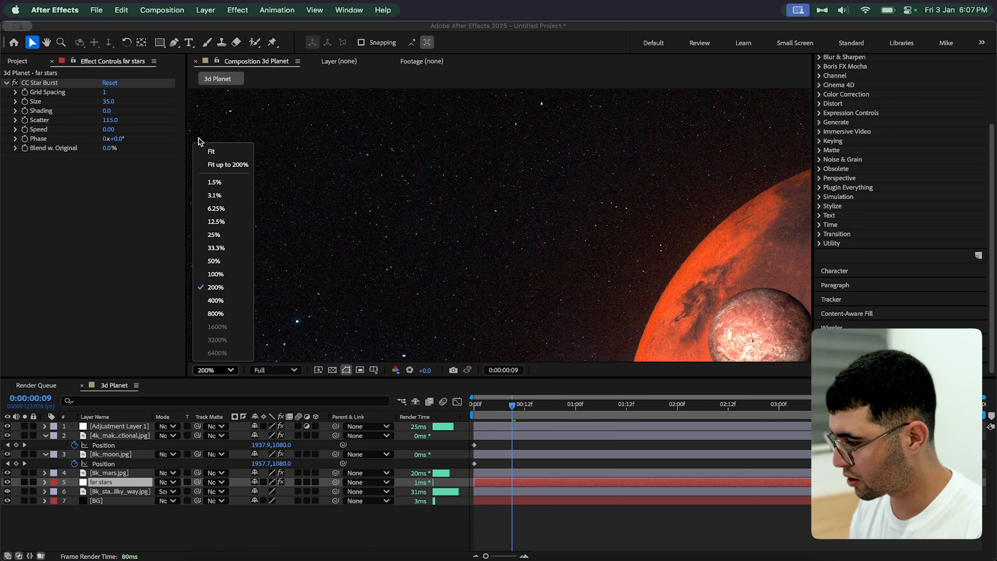
left_click(212, 153)
left_click(40, 288)
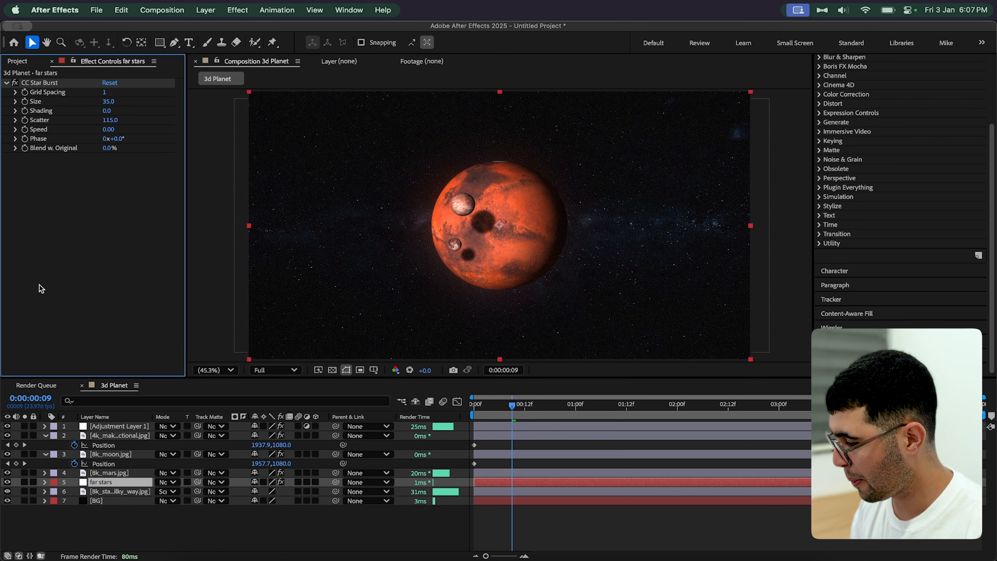
Step: Create a new adjustment layer on top of the stack and apply Camera Lens Blur to it
left_click(123, 517)
right_click(149, 533)
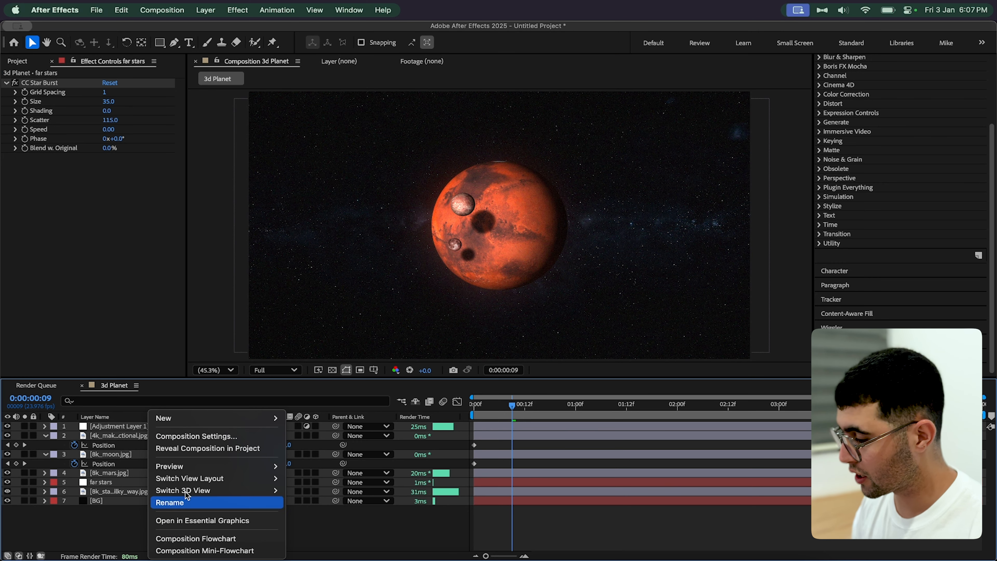
mouse_move(200, 428)
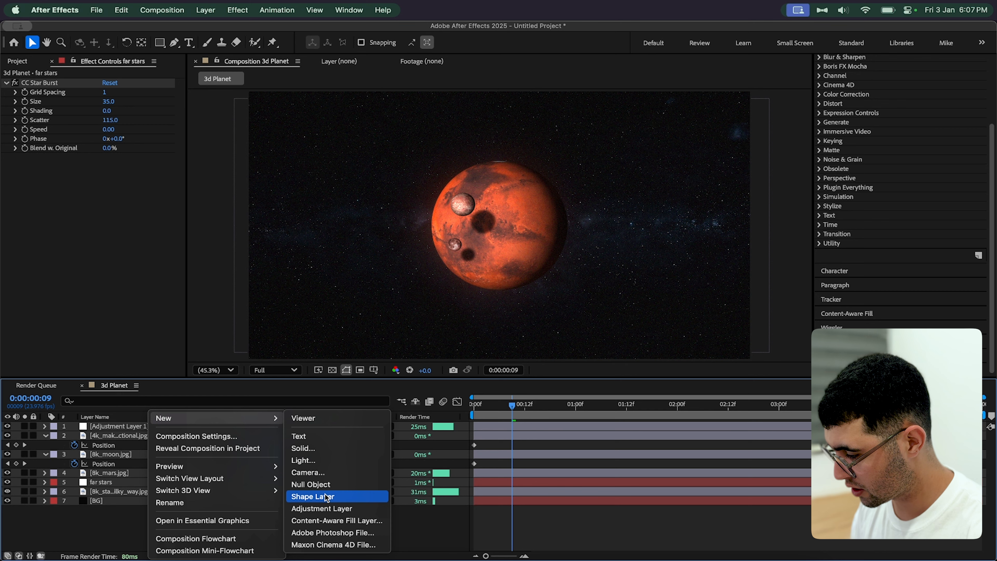
left_click(329, 509)
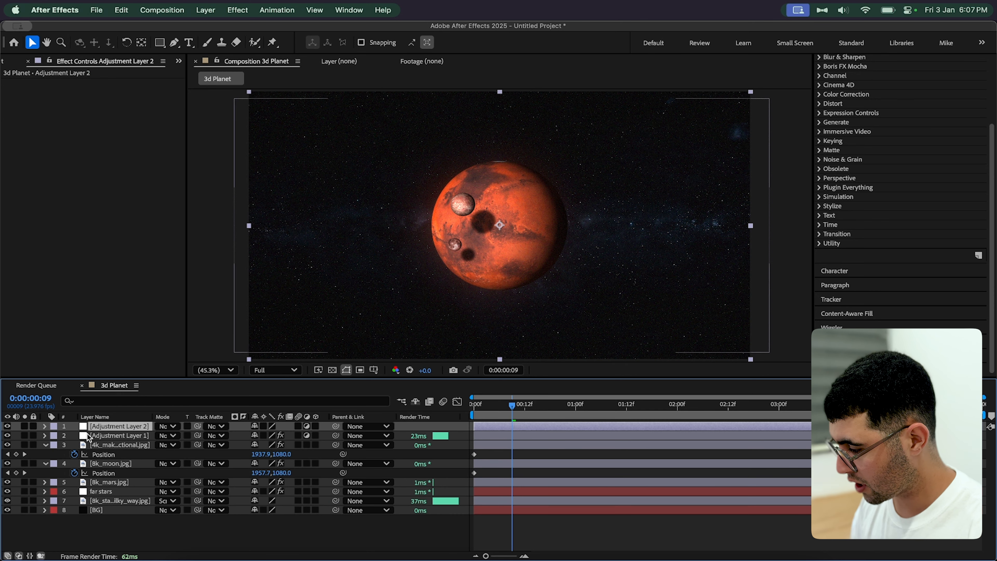
key("ctrl+space")
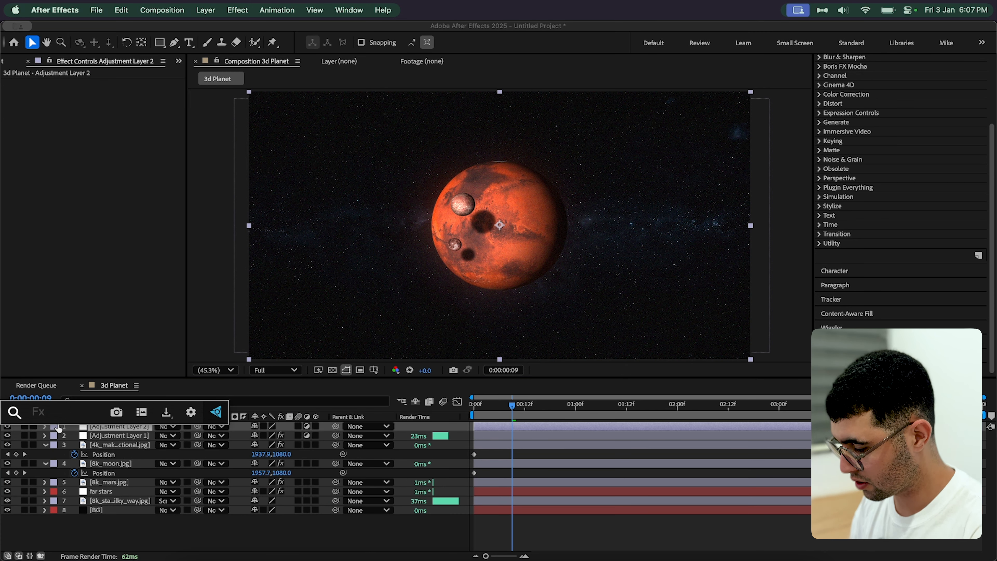
type("camer")
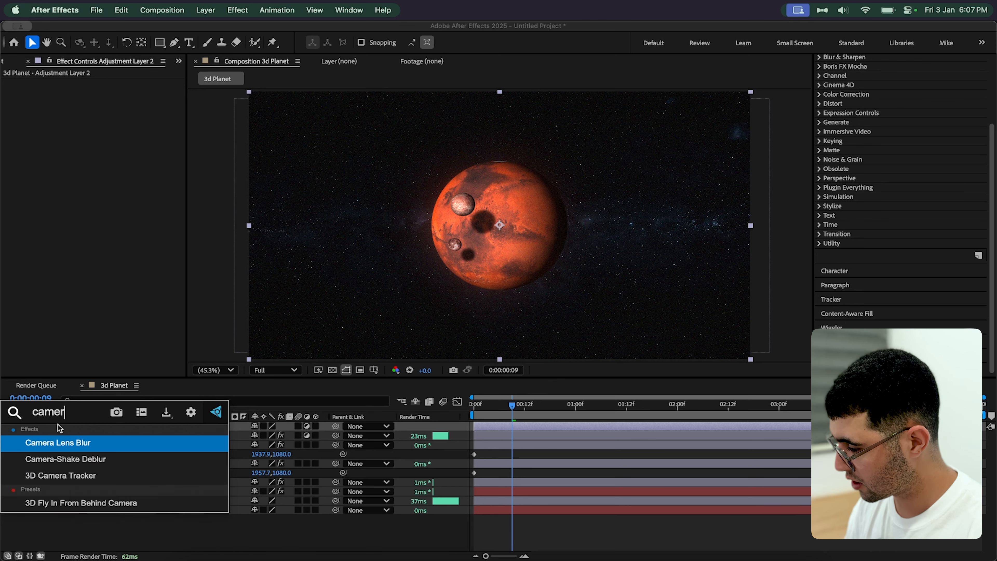
key("Return")
Step: Keyframe the Camera Lens Blur radius at 39 on the first frame and 0 at 0:00:01:12
key("Home")
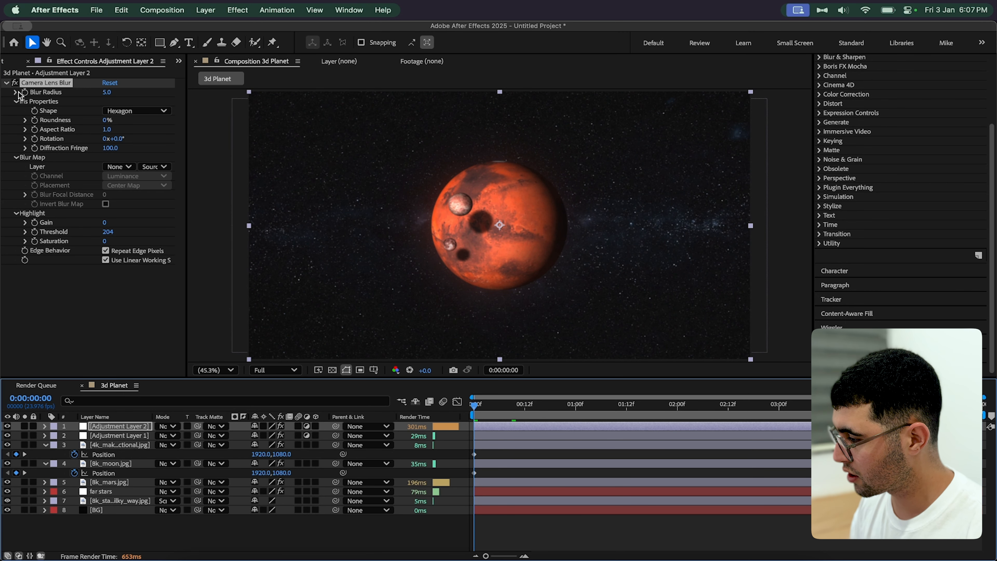
left_click(24, 93)
left_click_drag(107, 92, 128, 97)
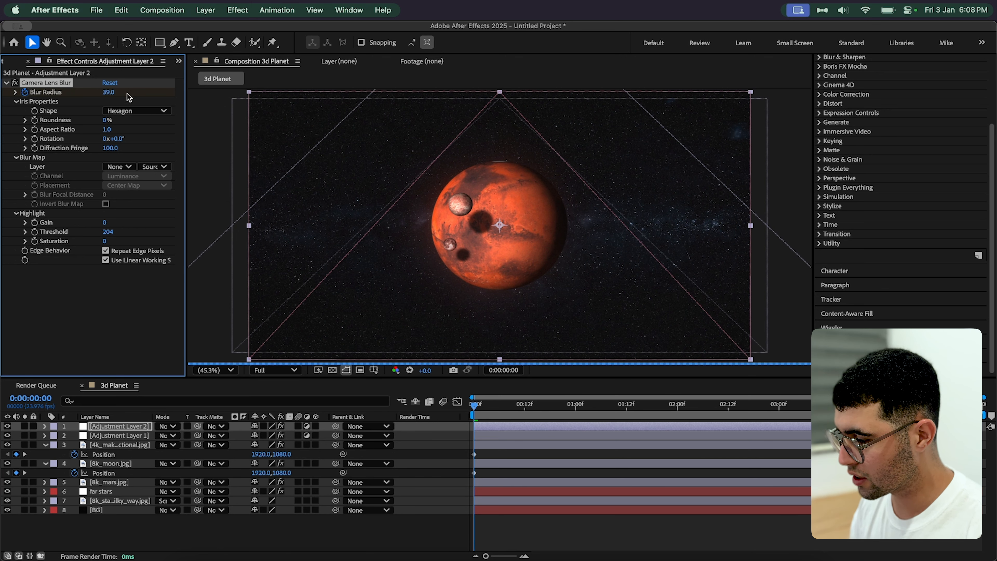
left_click_drag(477, 407, 629, 414)
left_click(107, 92)
type("0")
key("Return")
Step: Apply Easy Ease to both Blur Radius keyframes and preview the focus-in from the start
key("u")
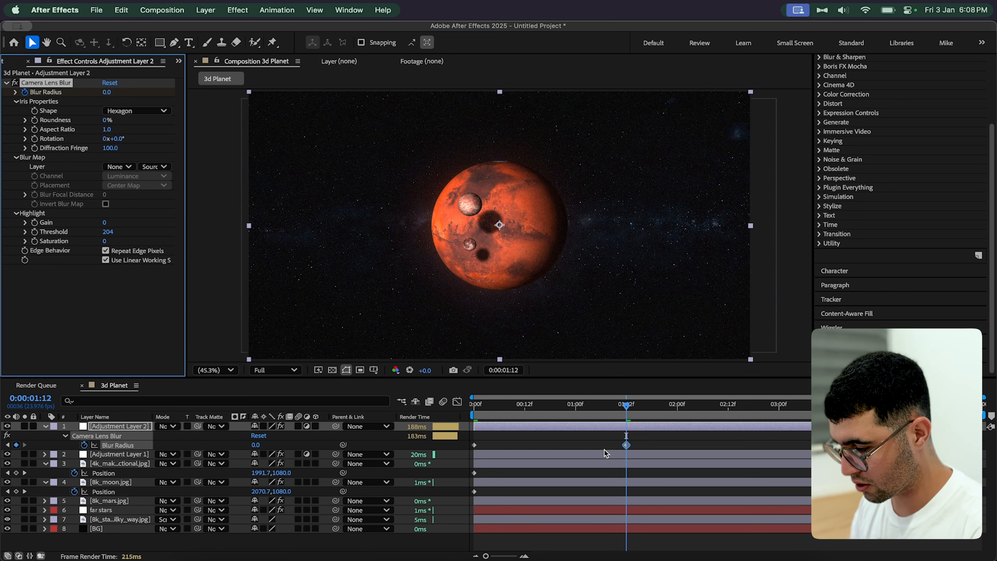
left_click_drag(649, 436, 430, 457)
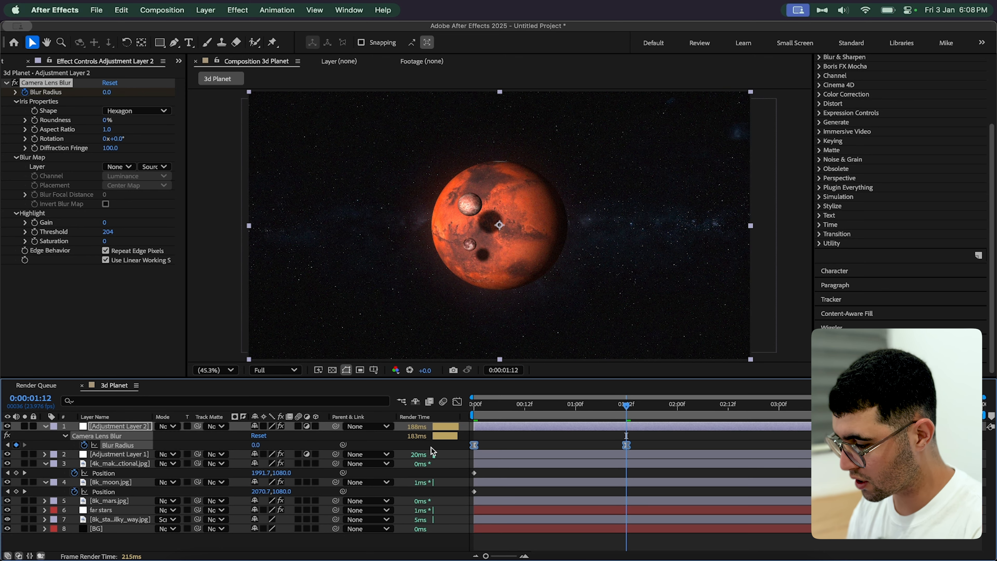
key("Home")
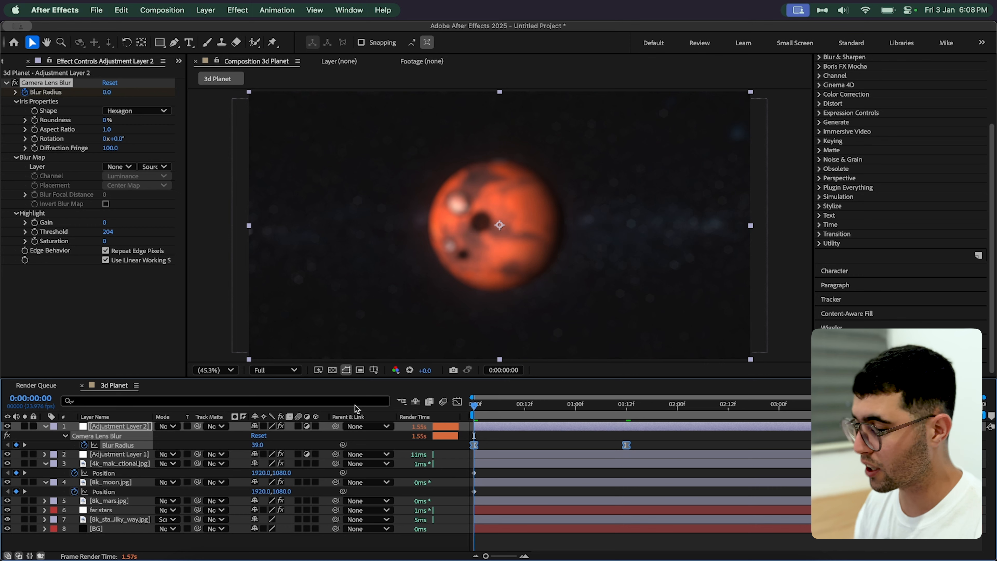
key("space")
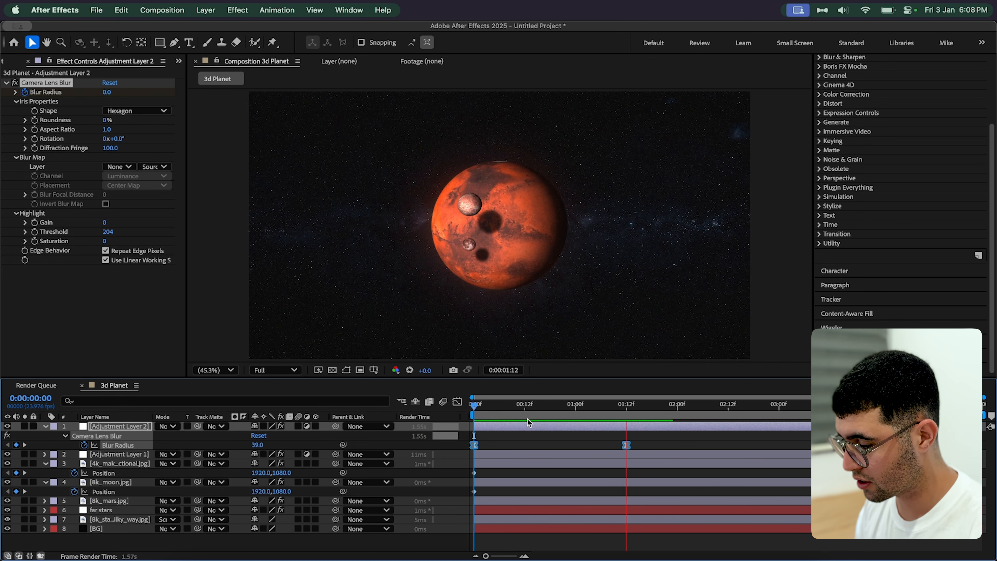
key("space")
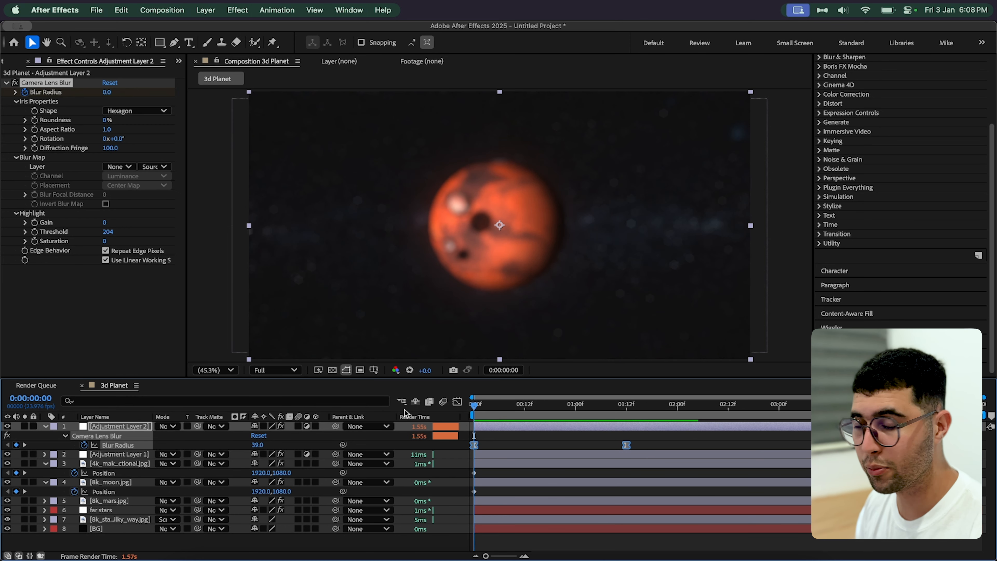
key("space")
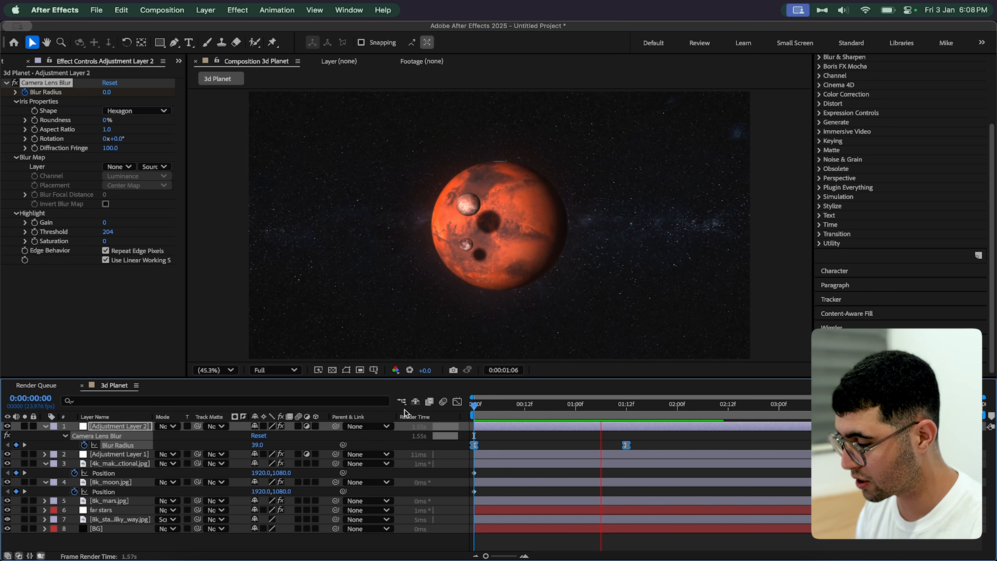
key("space")
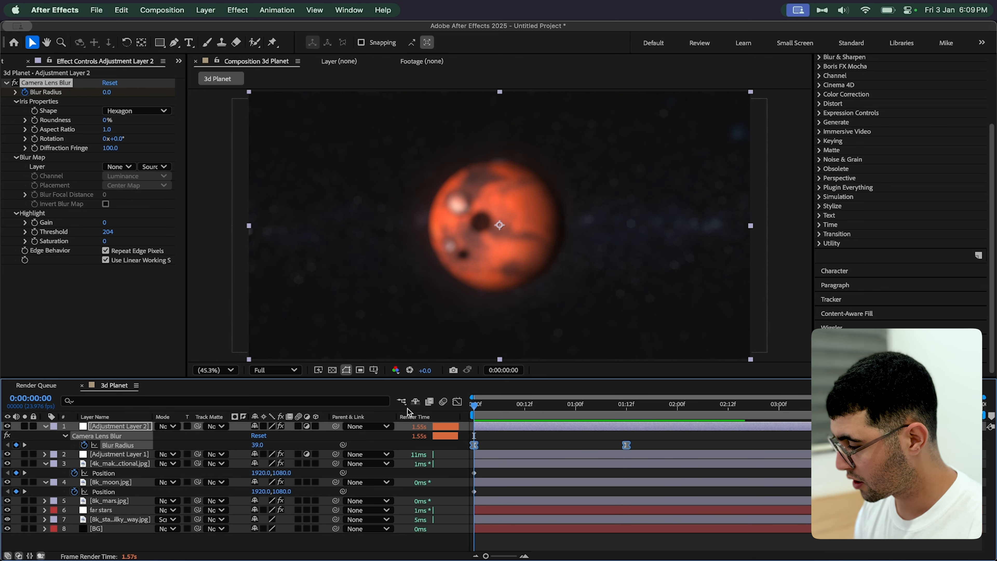
Step: Hide the lens blur adjustment layer and apply the Curves effect to the noise adjustment layer
left_click(39, 444)
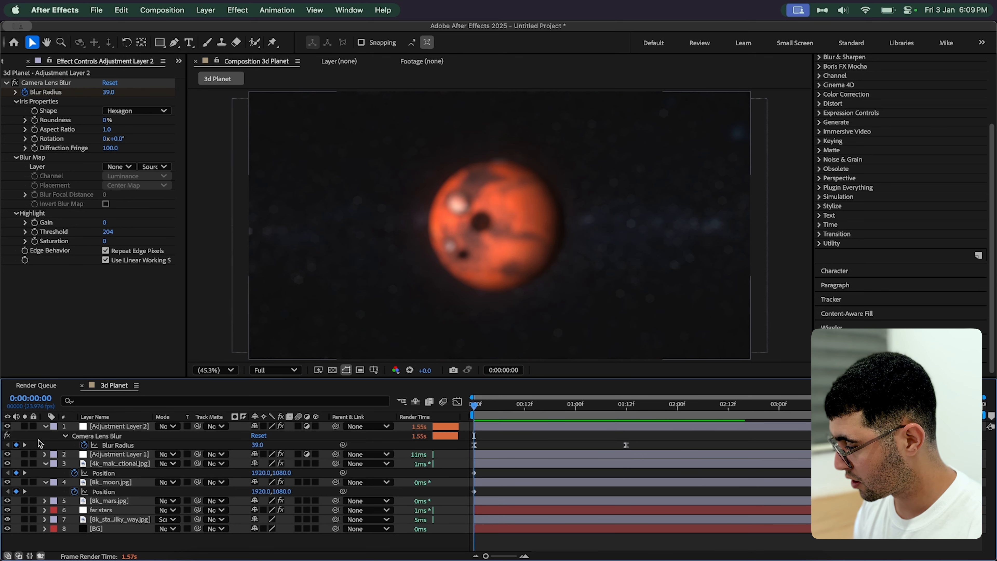
left_click(109, 456)
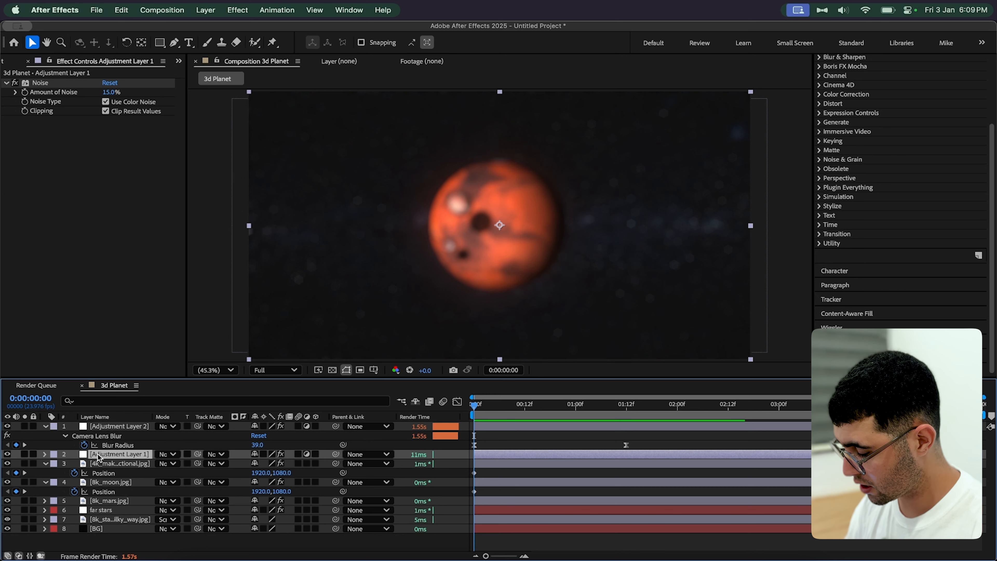
left_click(7, 426)
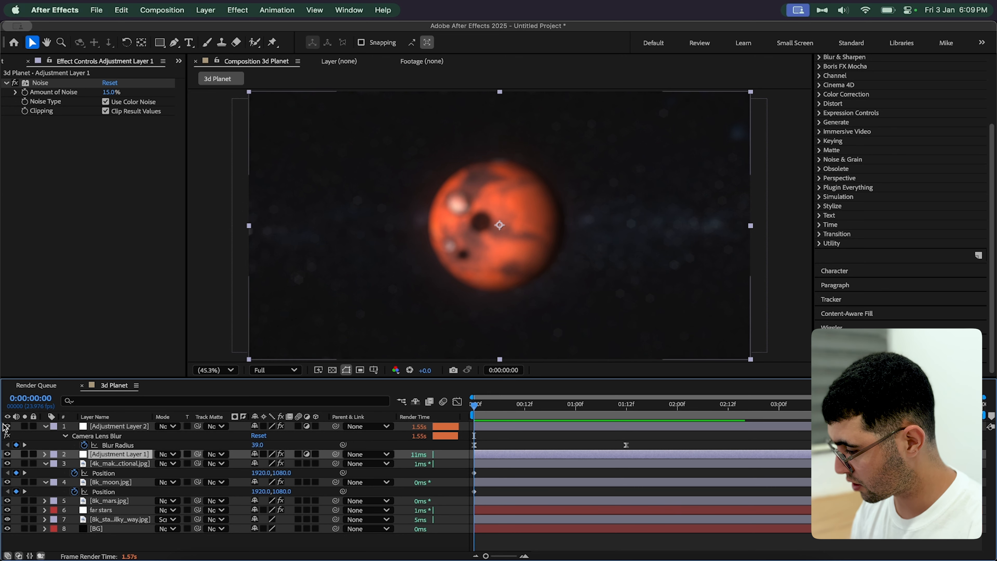
key("ctrl+space")
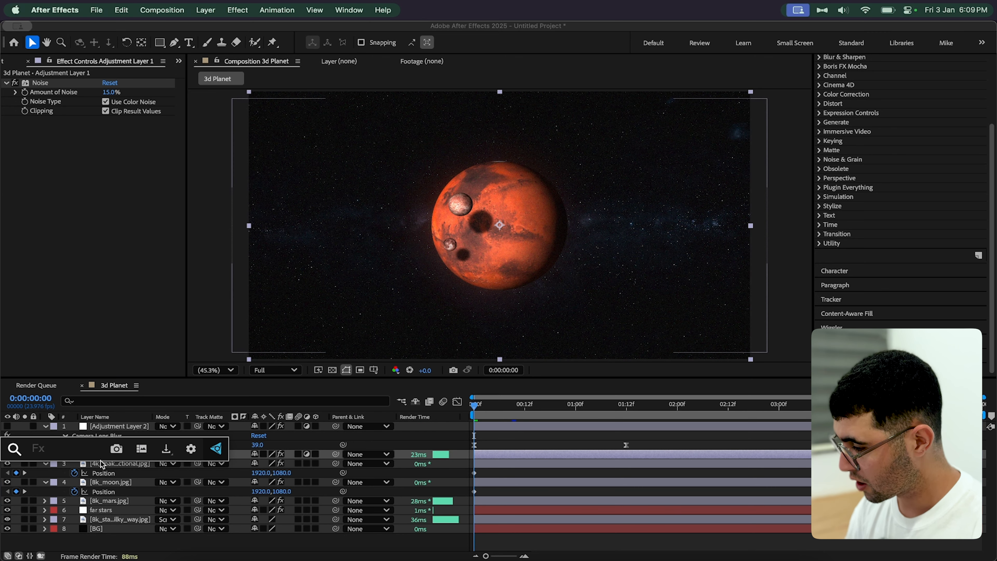
type("cur")
key("Return")
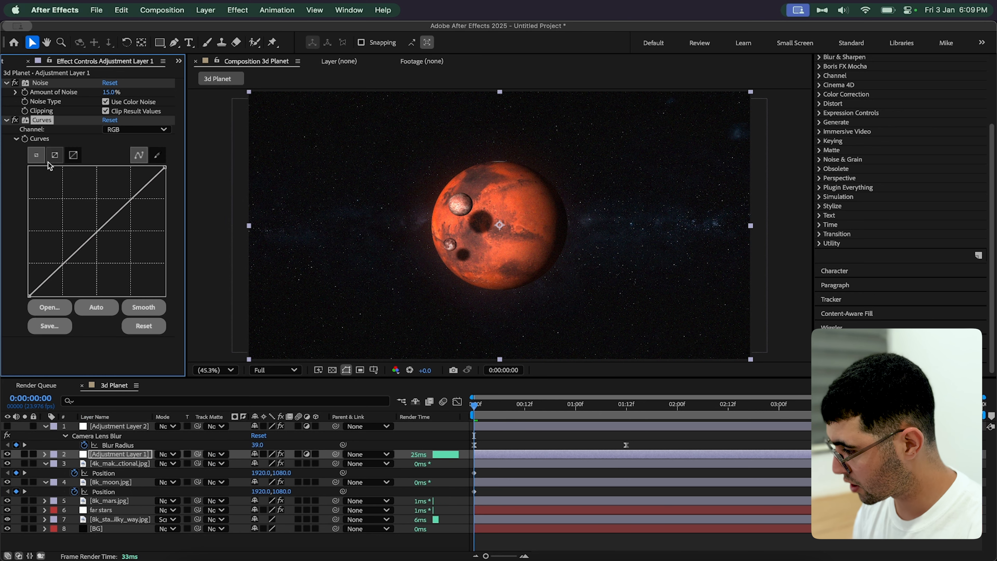
Step: Shape the RGB curve into a very gentle S for contrast and show the lens blur adjustment layer again
left_click(150, 181)
left_click_drag(54, 273, 55, 274)
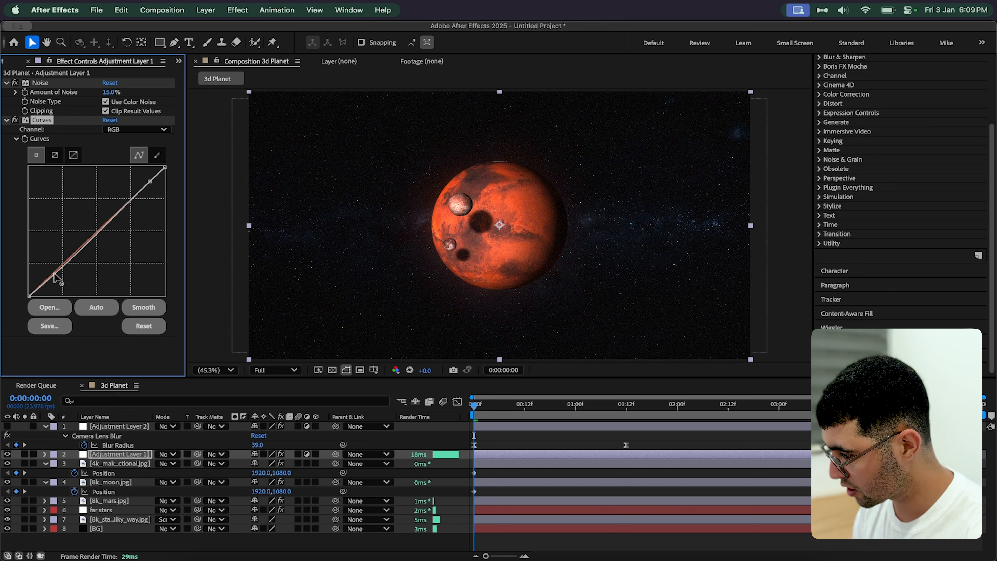
left_click_drag(149, 182, 148, 181)
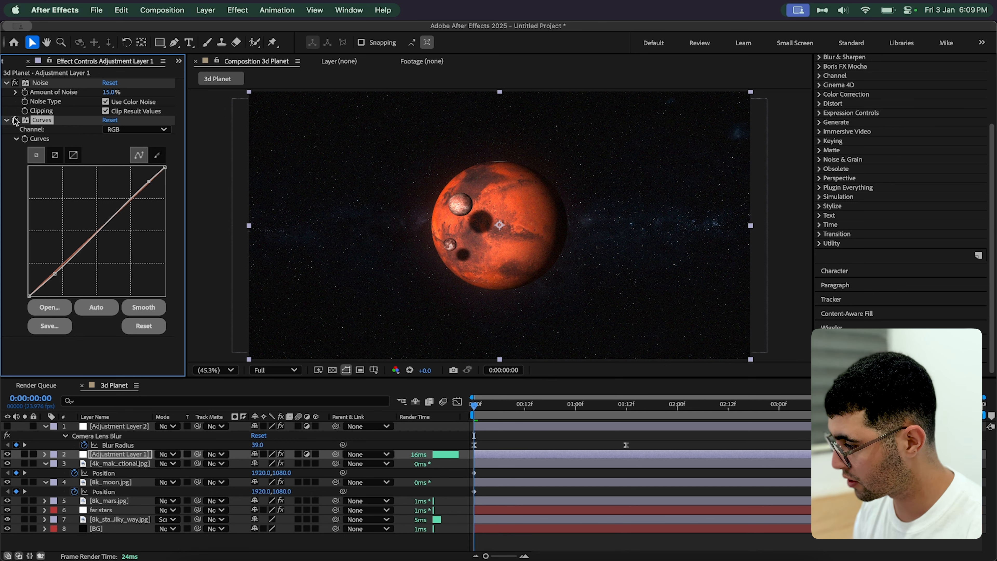
left_click(6, 426)
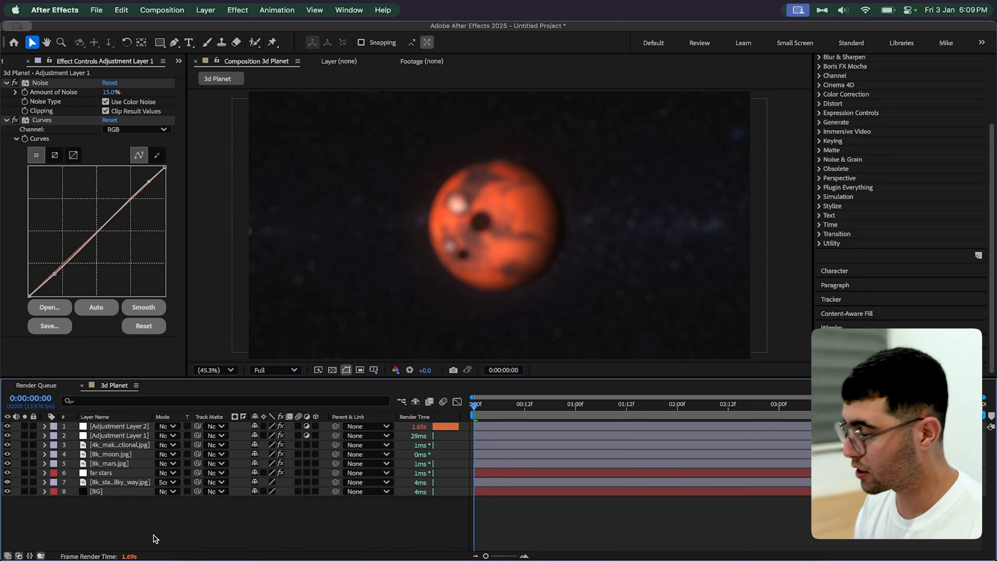
Step: Create a two-node camera with the 50mm preset
right_click(157, 511)
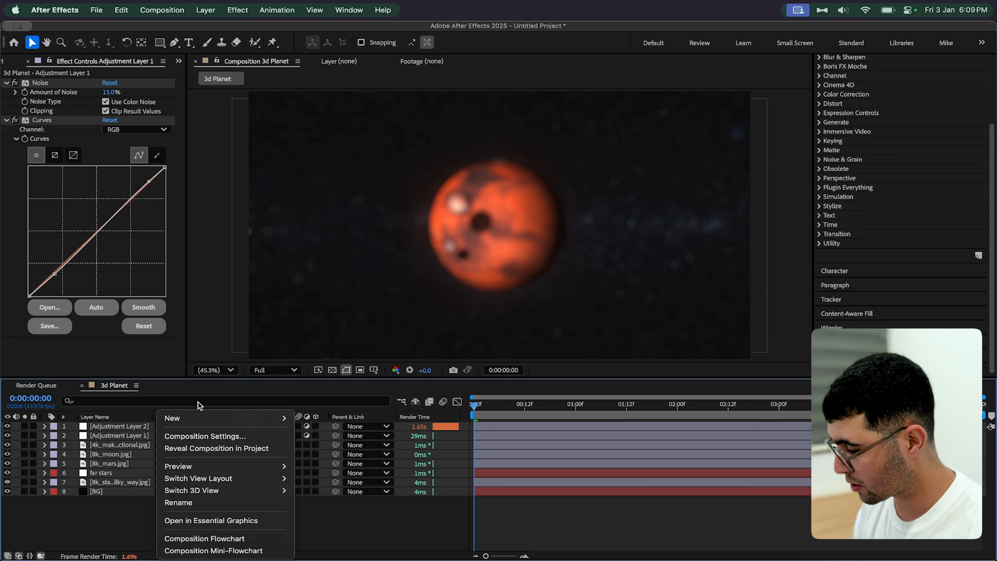
mouse_move(278, 419)
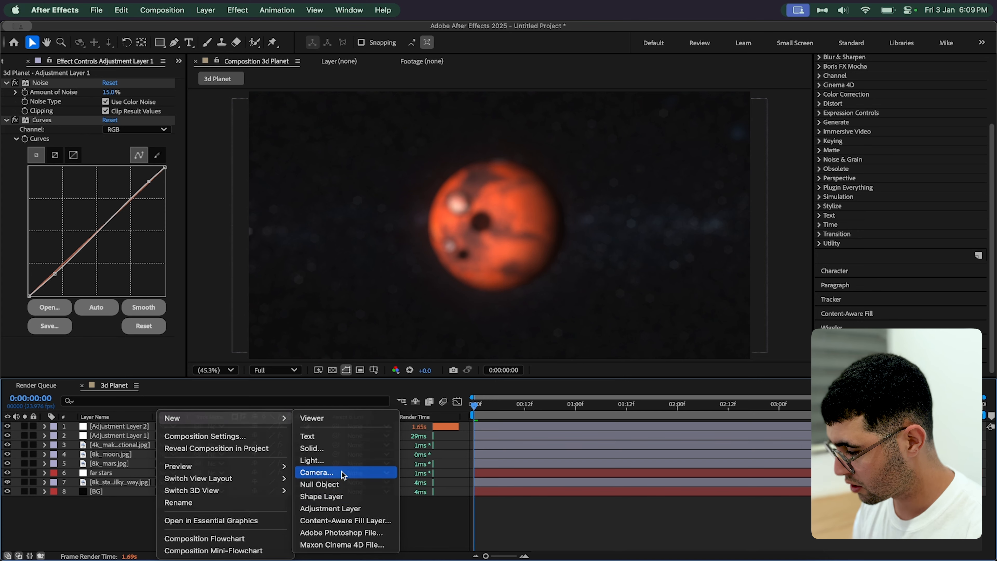
left_click(317, 472)
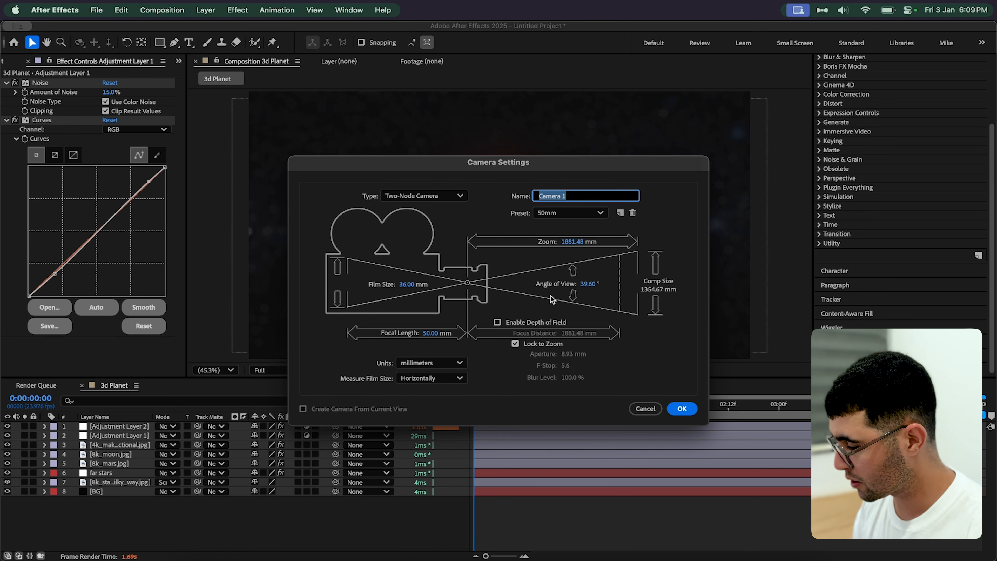
key("Return")
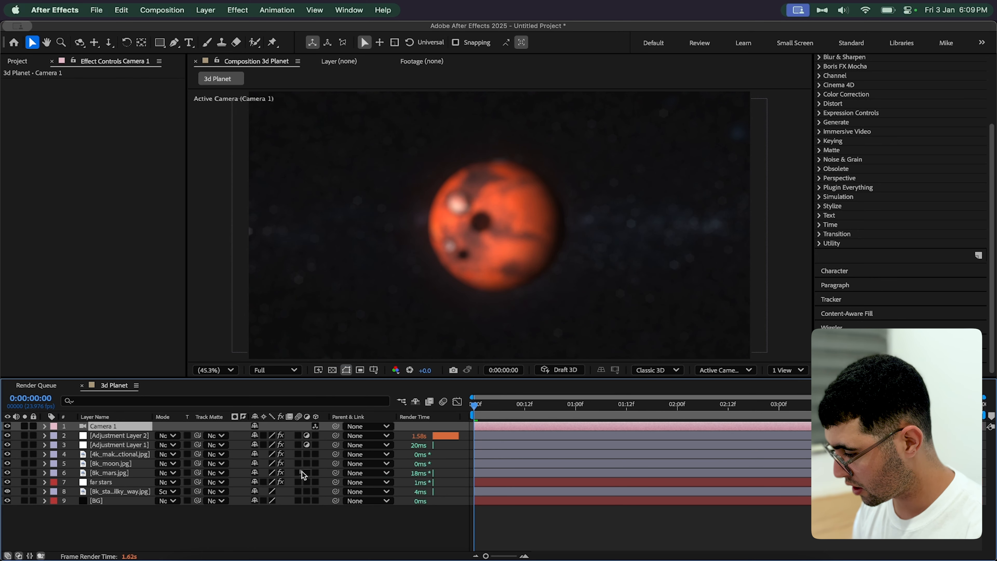
Step: Make the Mars layer and both moon layers 3D
left_click(102, 473)
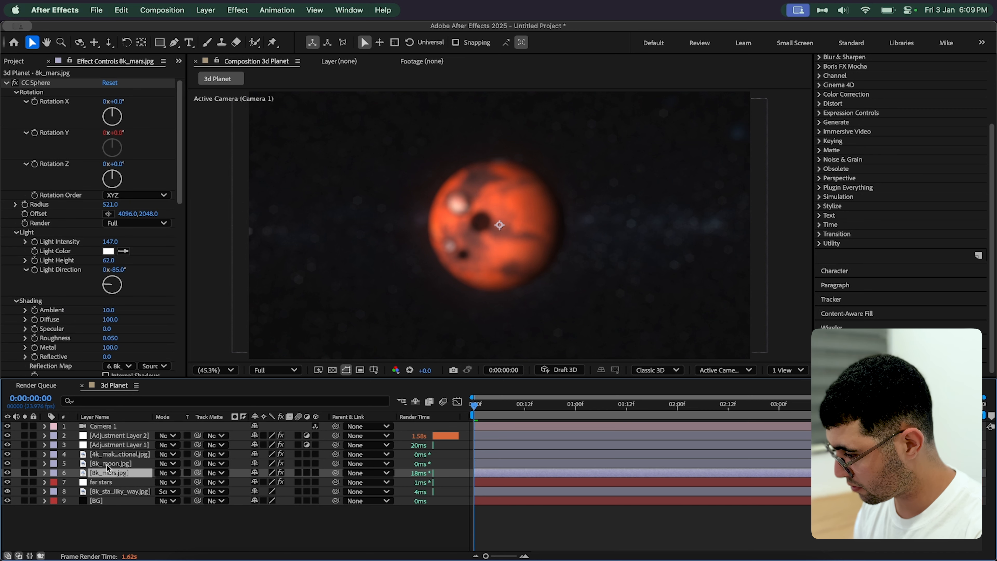
left_click(107, 464, "shift")
left_click(107, 456, "shift")
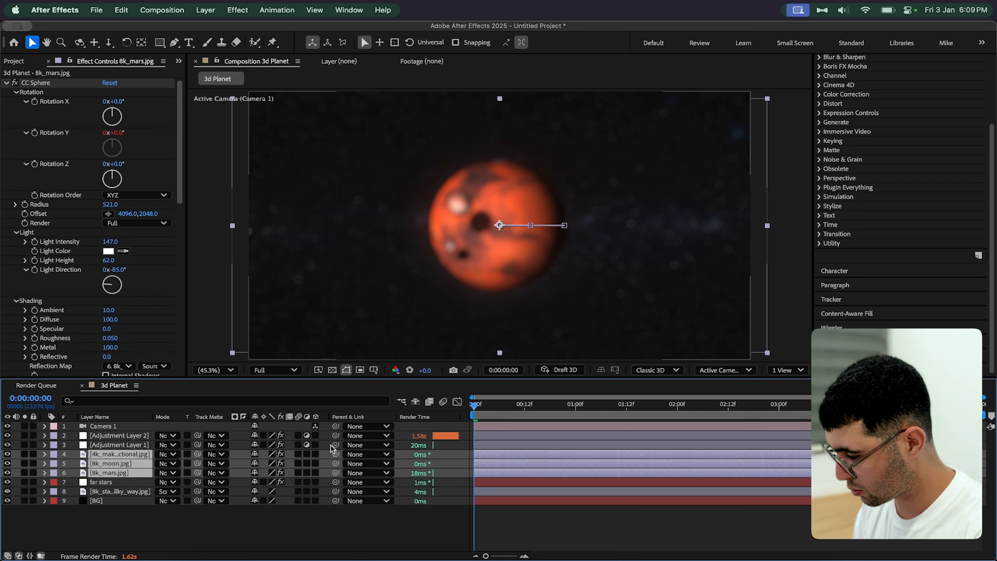
left_click(315, 454)
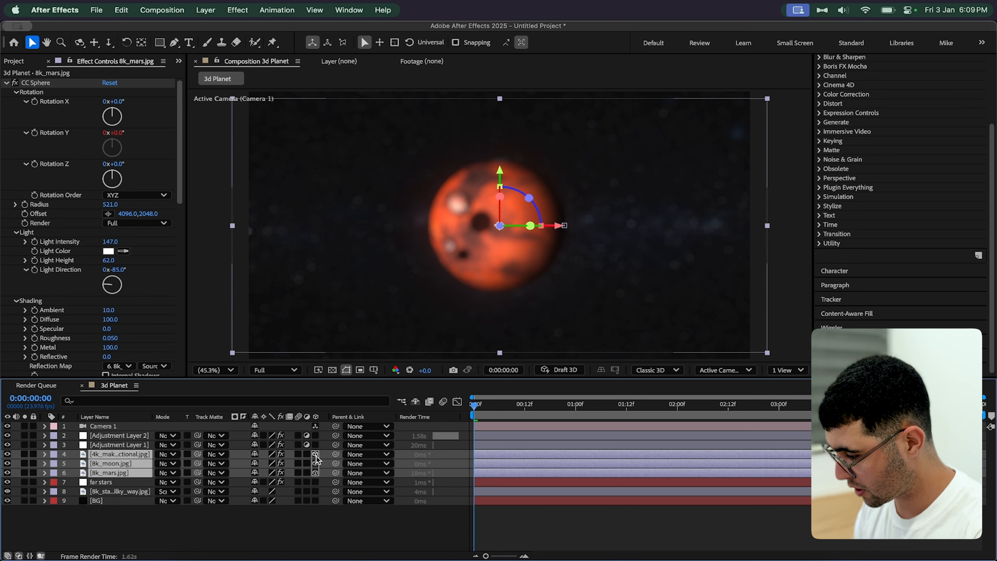
Step: Add Position and Z Rotation keyframes to the camera on the first frame, with Z Rotation set to -10°
left_click(108, 426)
key("p")
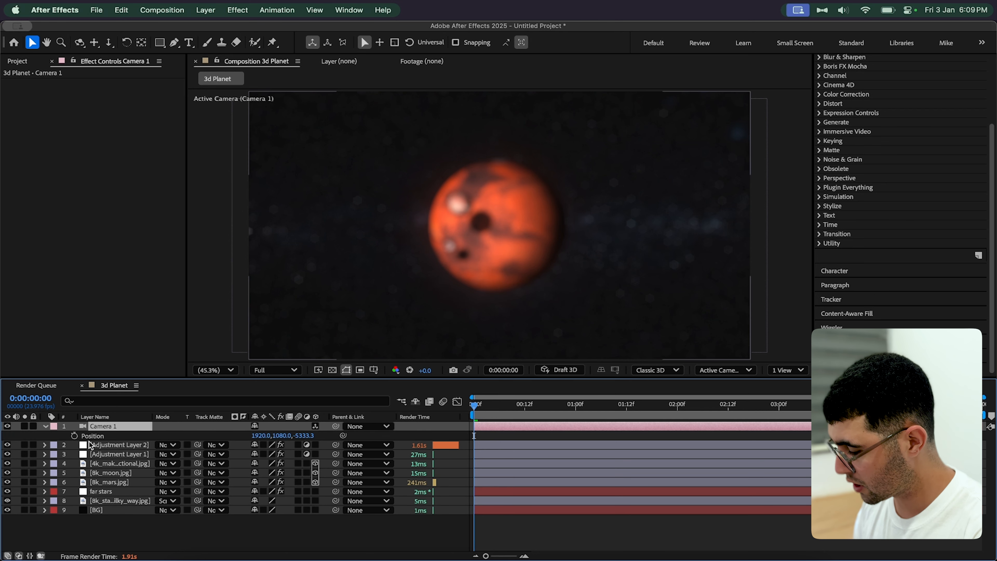
key("shift+r")
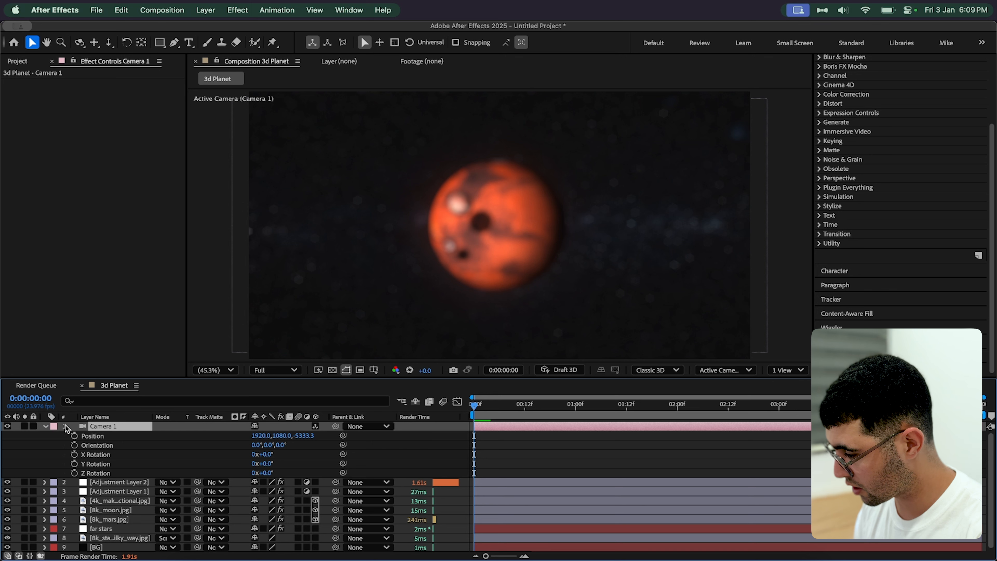
left_click(74, 436)
left_click(74, 473)
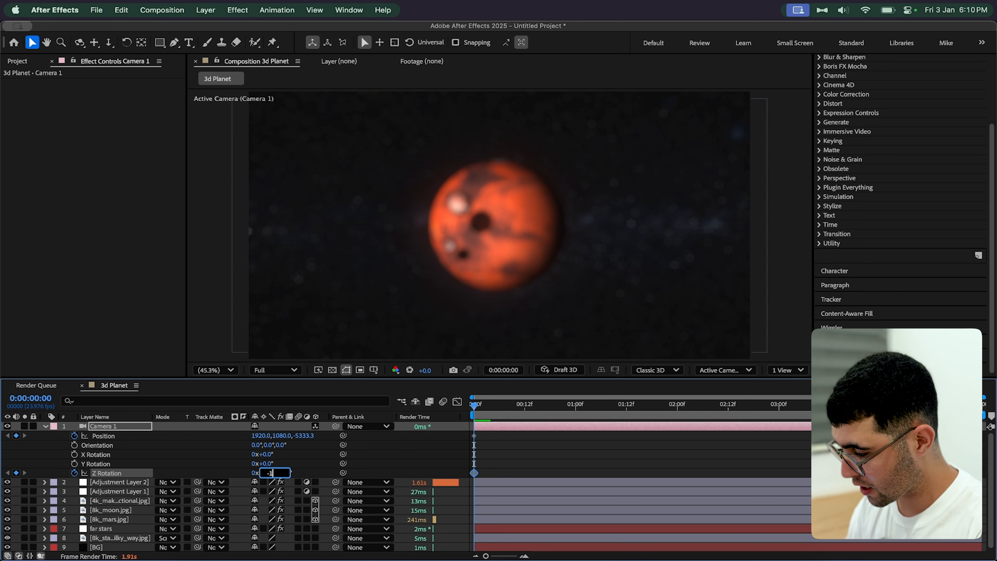
key("Return")
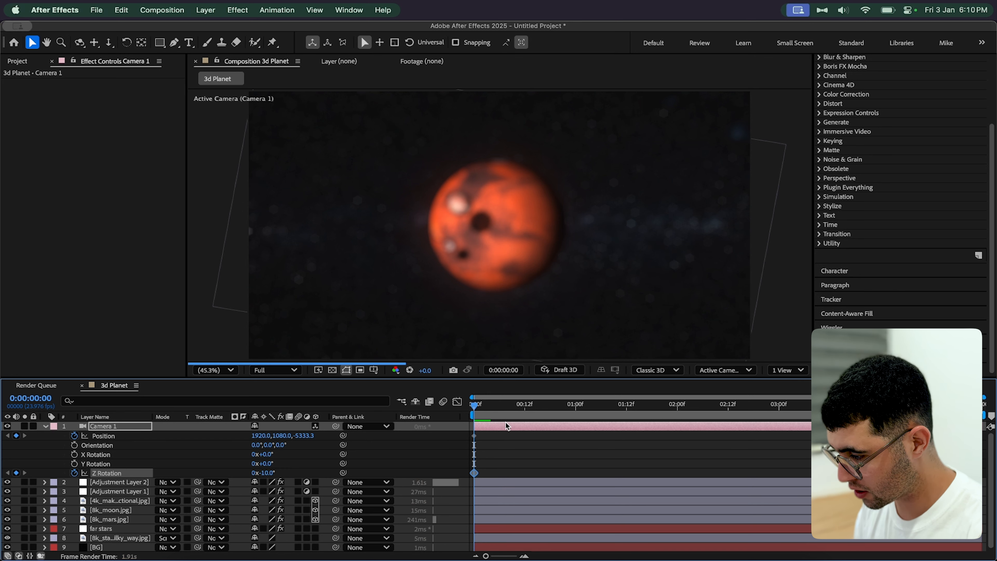
Step: Set the camera's Z Rotation to 0° at 0:00:01:00
left_click_drag(494, 407, 575, 409)
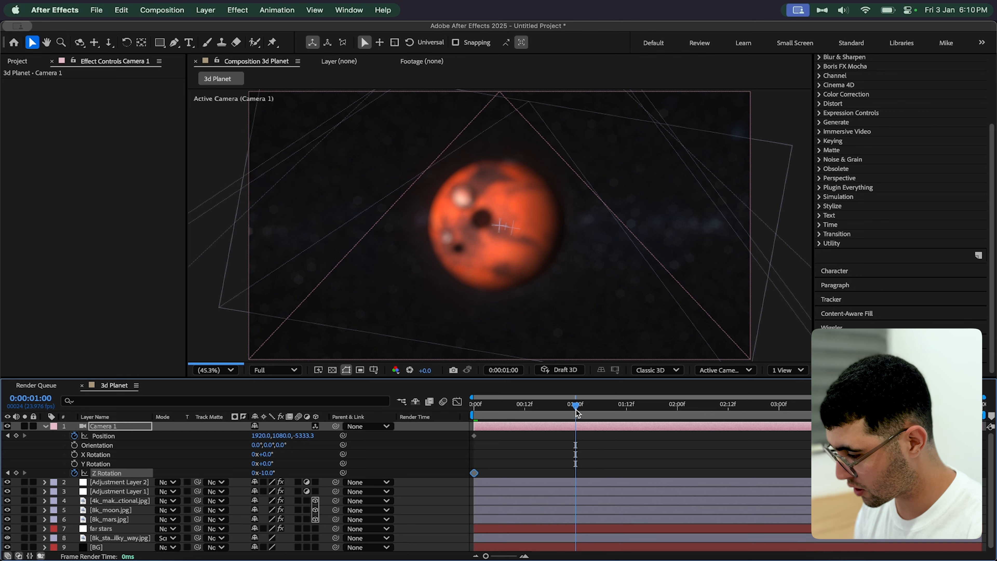
left_click(262, 473)
type("0")
key("Return")
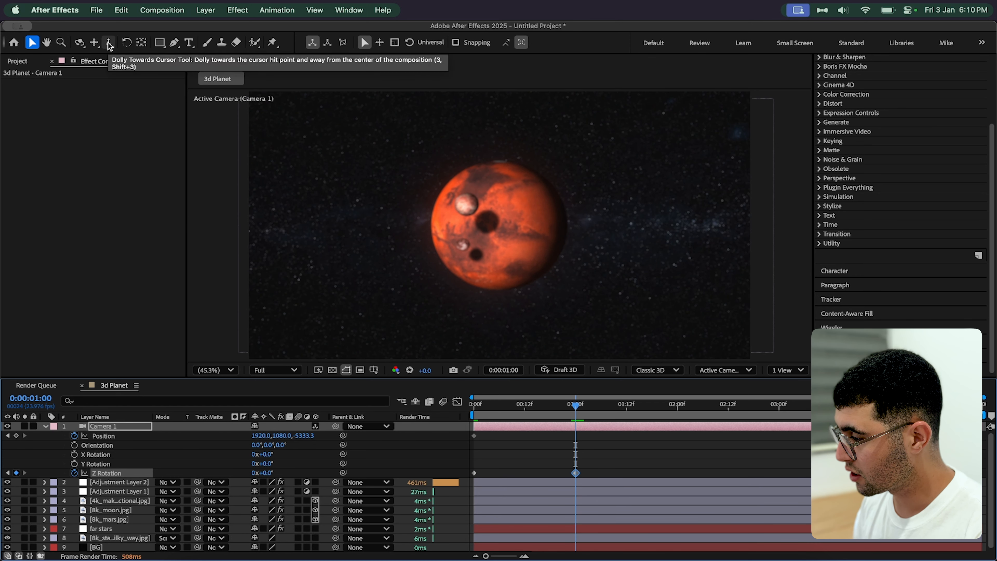
Step: Dolly the camera in towards Mars at 0:00:01:00 to add a closer Position keyframe
left_click(109, 43)
left_click_drag(530, 229, 496, 191)
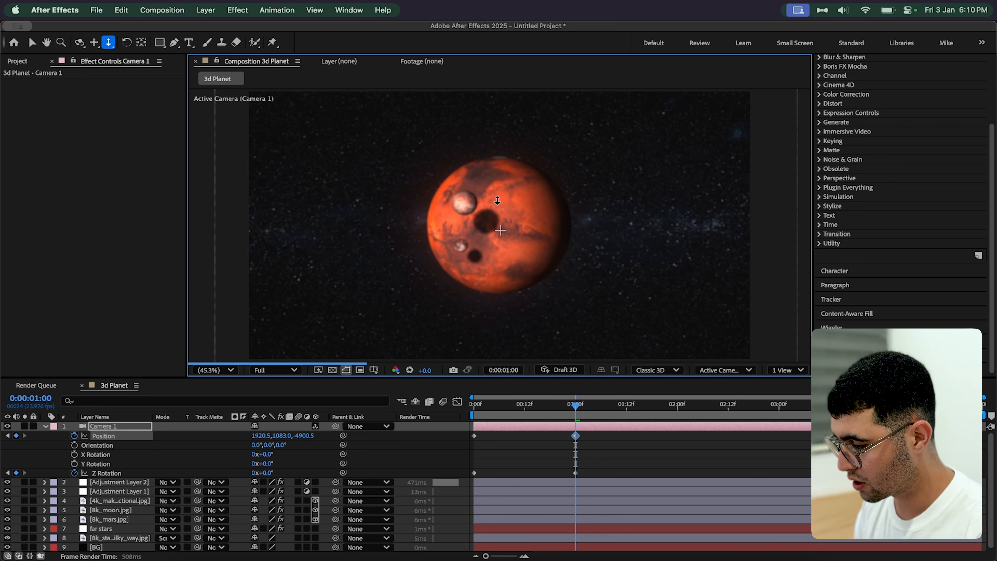
left_click_drag(495, 188, 496, 187)
Step: Apply Easy Ease to all the camera's Position and Z Rotation keyframes, preview the move, and collapse the layer properties
key("Home")
left_click_drag(627, 432, 428, 491)
key("space")
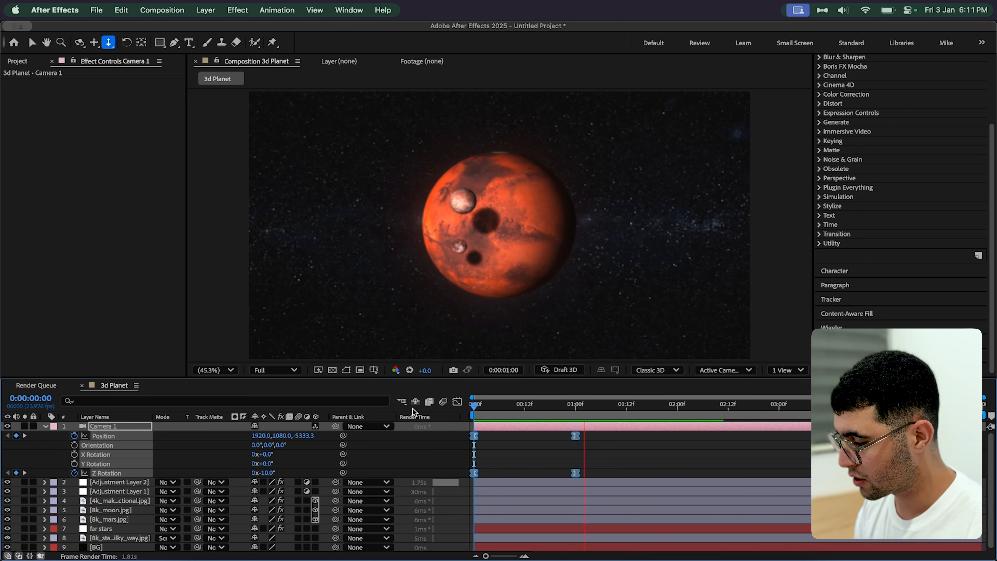
key("space")
key("super+a")
key("u")
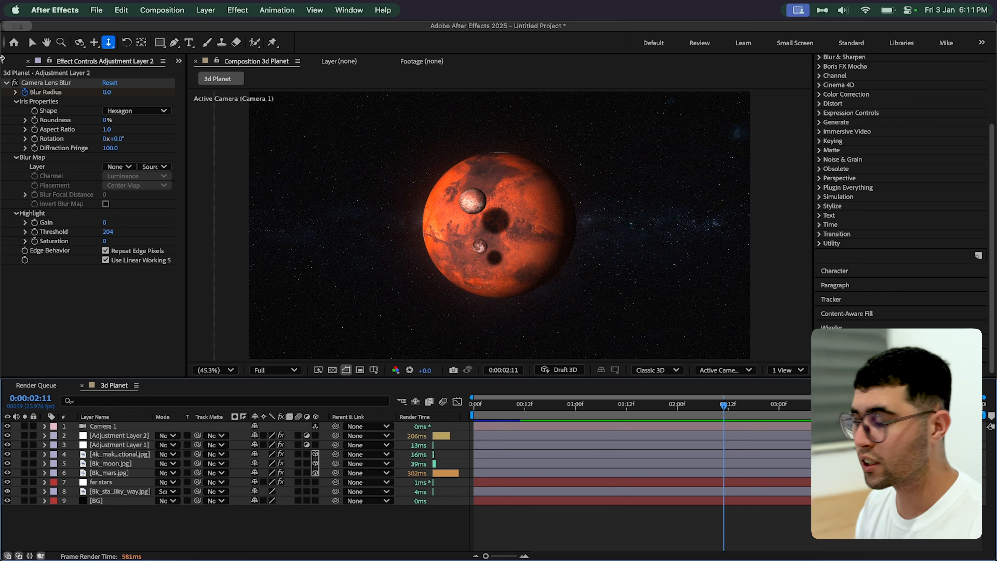
Step: Add Flare_11.mov as the top layer of the 3d Planet composition and set its scale to 200%
left_click(6, 62)
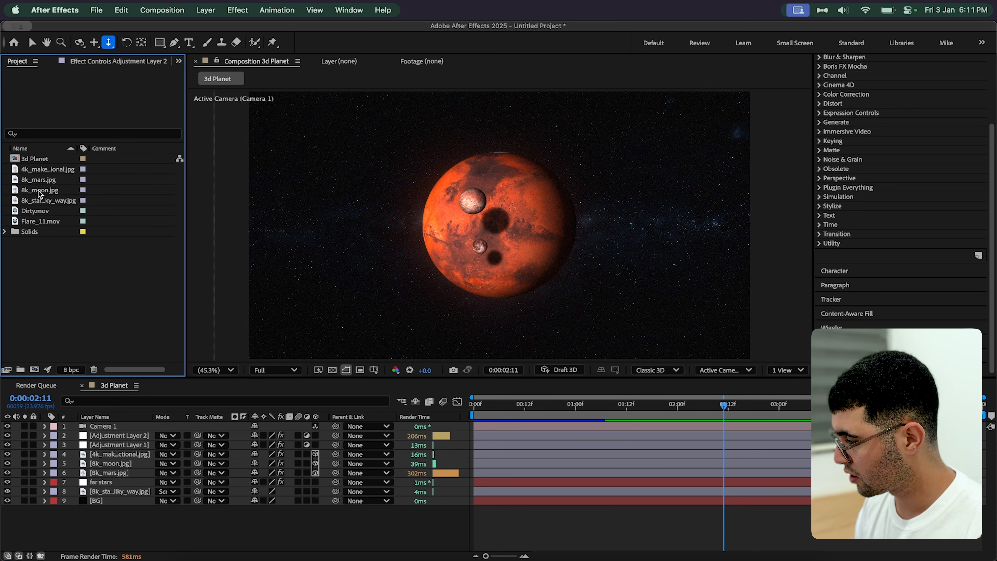
left_click_drag(24, 221, 85, 428)
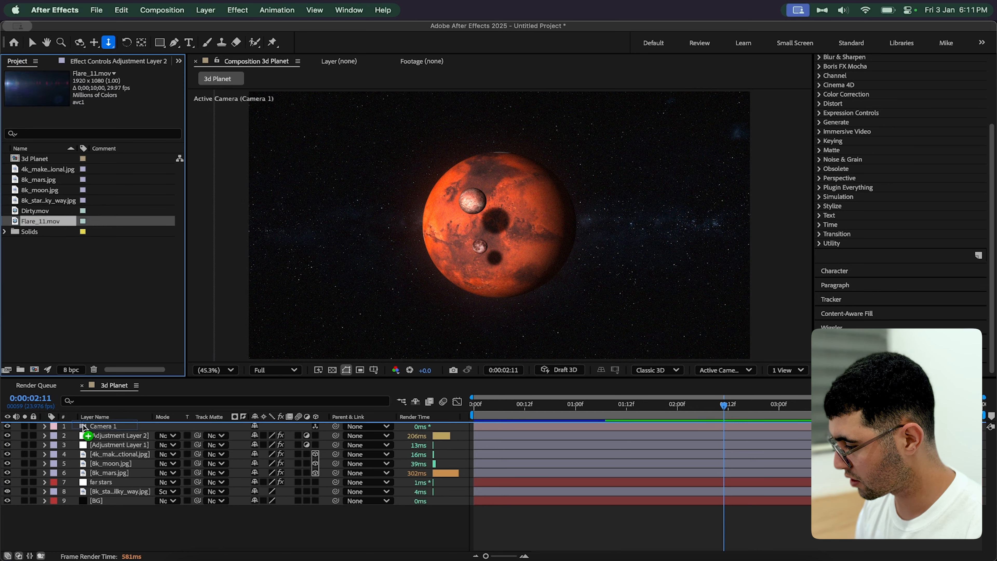
key("s")
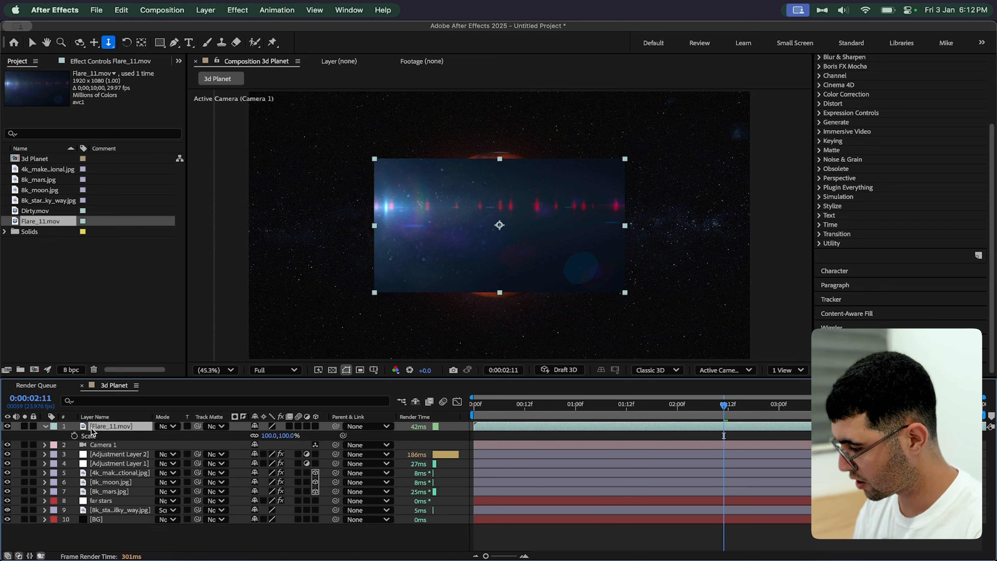
type("200")
key("Return")
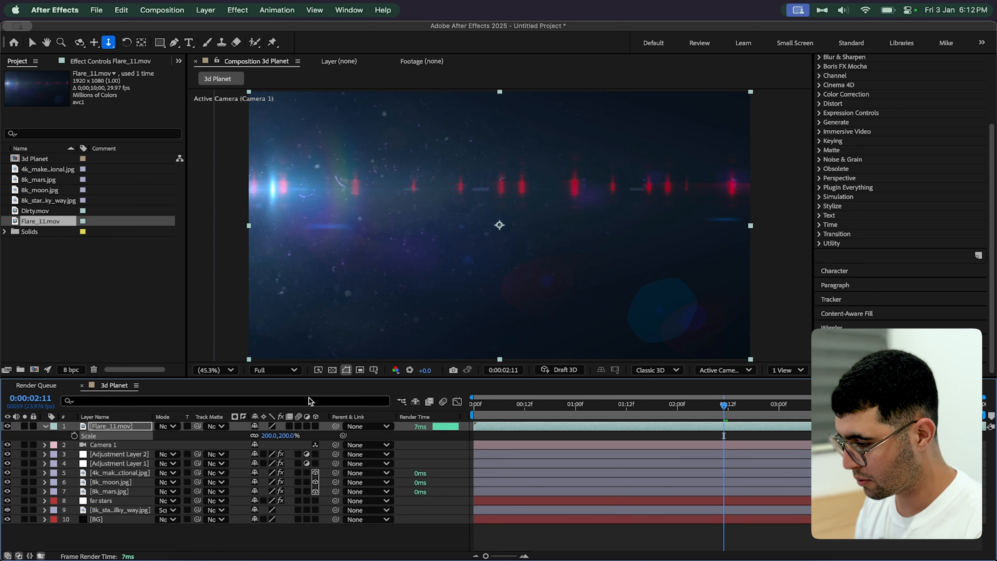
Step: Set the Flare_11.mov layer's blending mode to Screen and its opacity to 30%
left_click(170, 427)
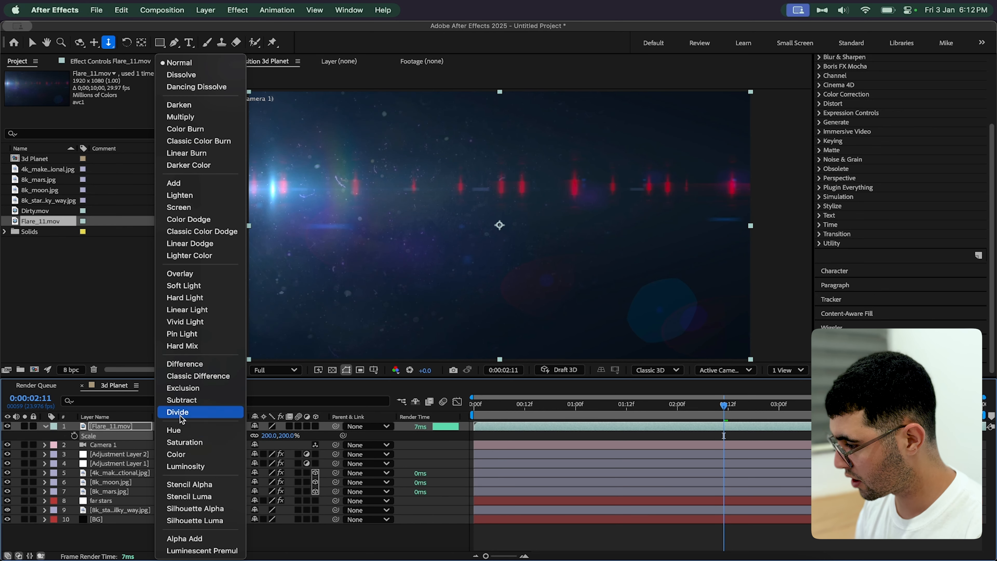
left_click(179, 208)
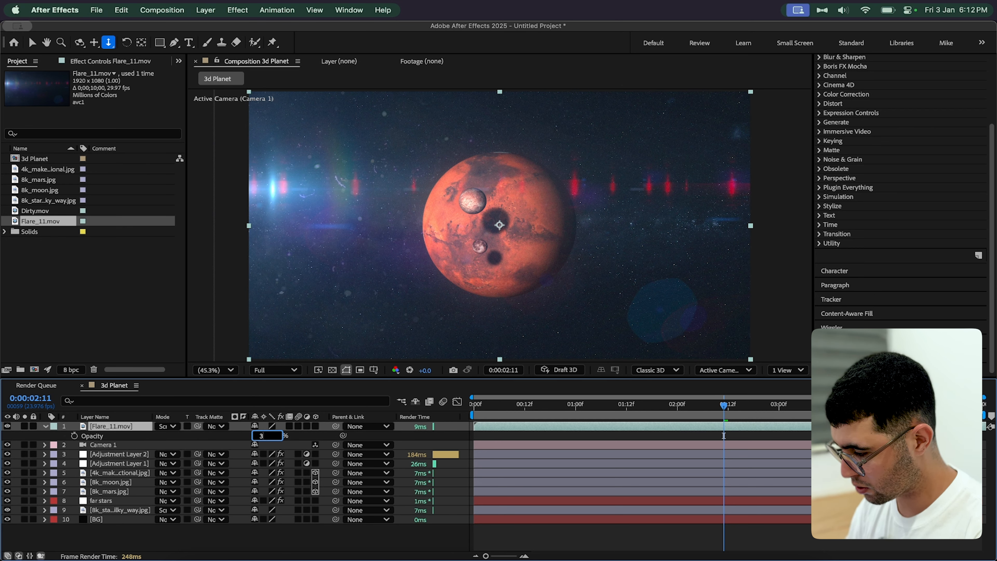
key("Return")
Step: Add Dirty.mov above the flare layer and return to the first frame
left_click(20, 216)
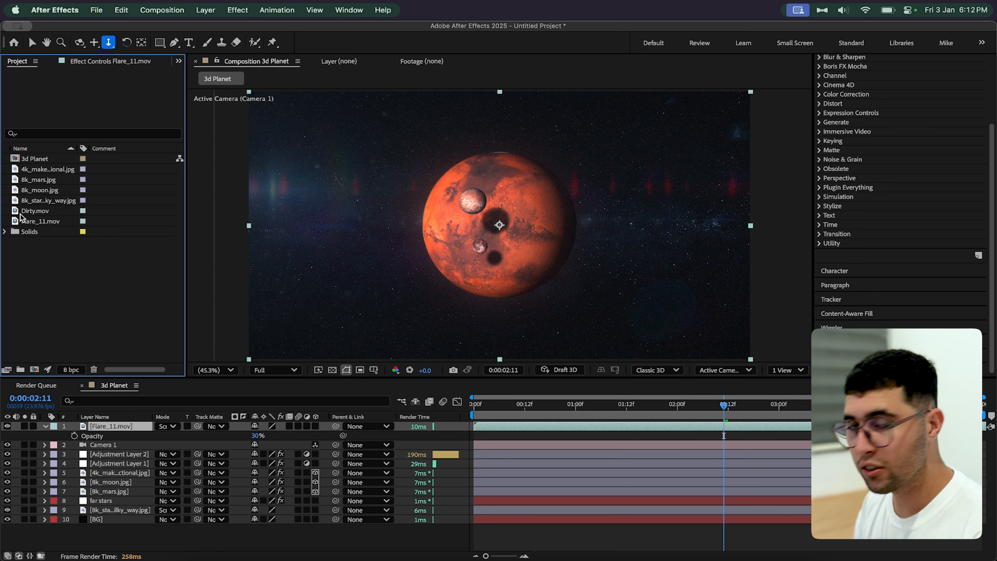
left_click_drag(10, 212, 83, 430)
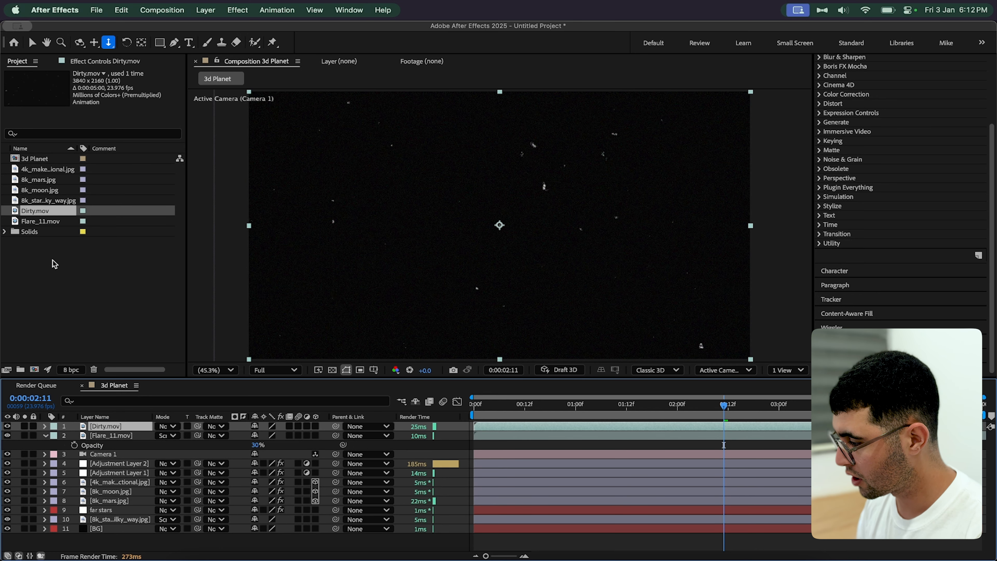
left_click_drag(535, 409, 473, 408)
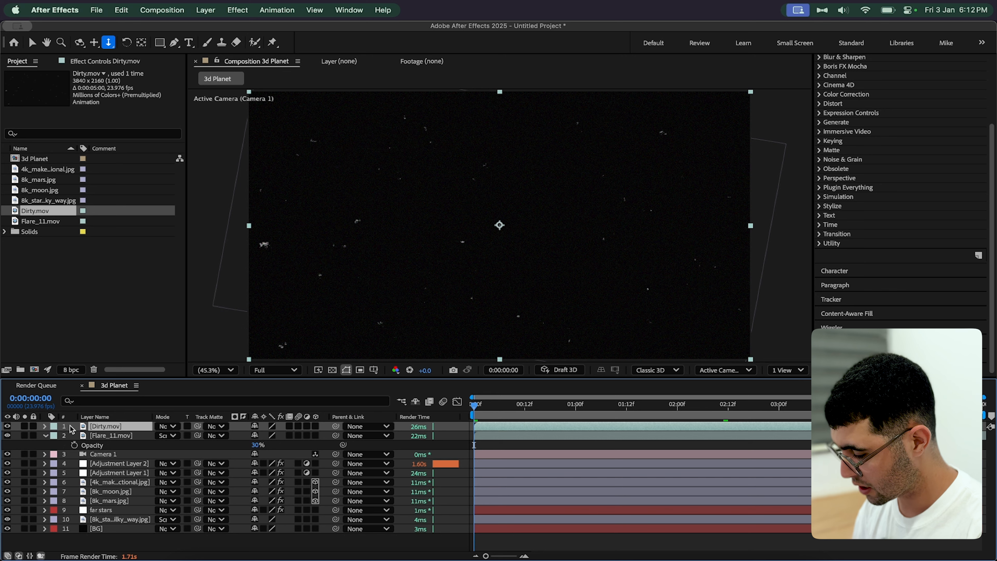
Step: Set the Dirty.mov layer's blending mode to Screen and its opacity to 15%, and preview the animation
left_click(162, 432)
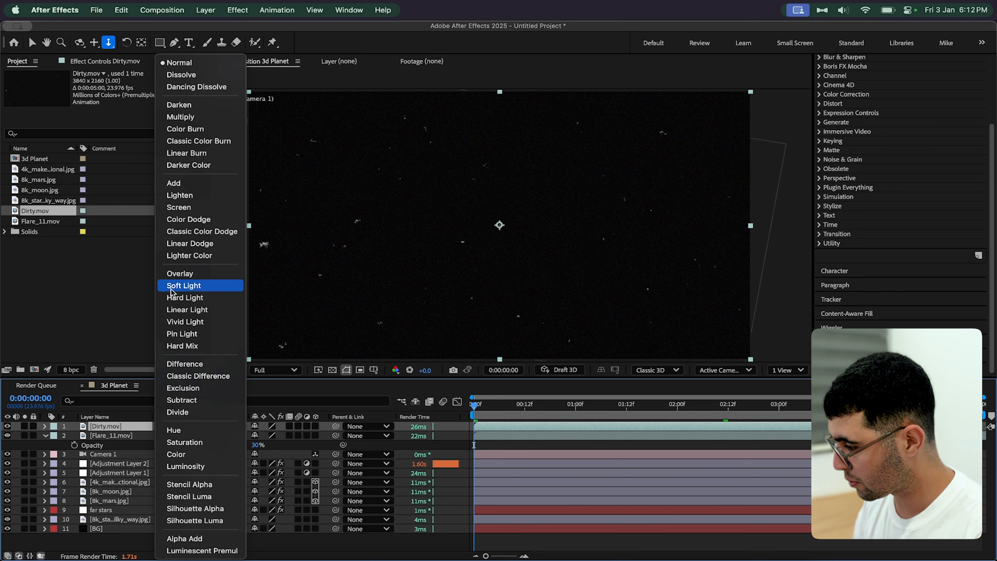
left_click(164, 213)
key("t")
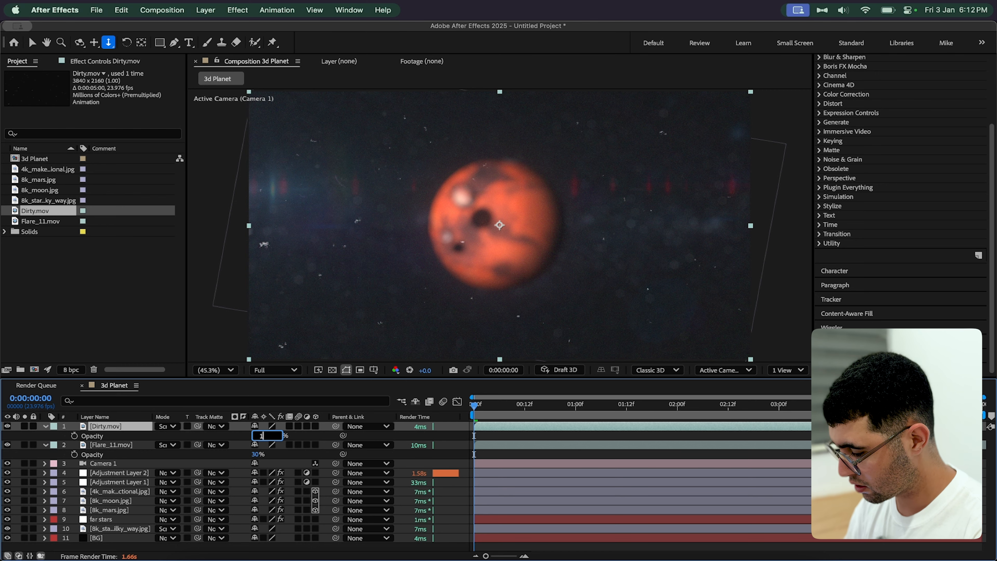
type("15")
key("Return")
key("space")
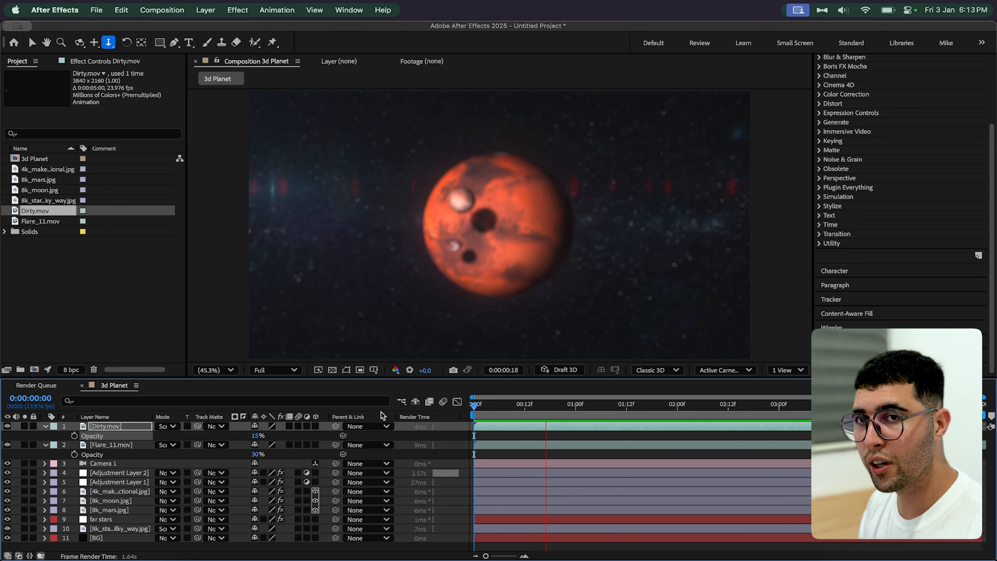